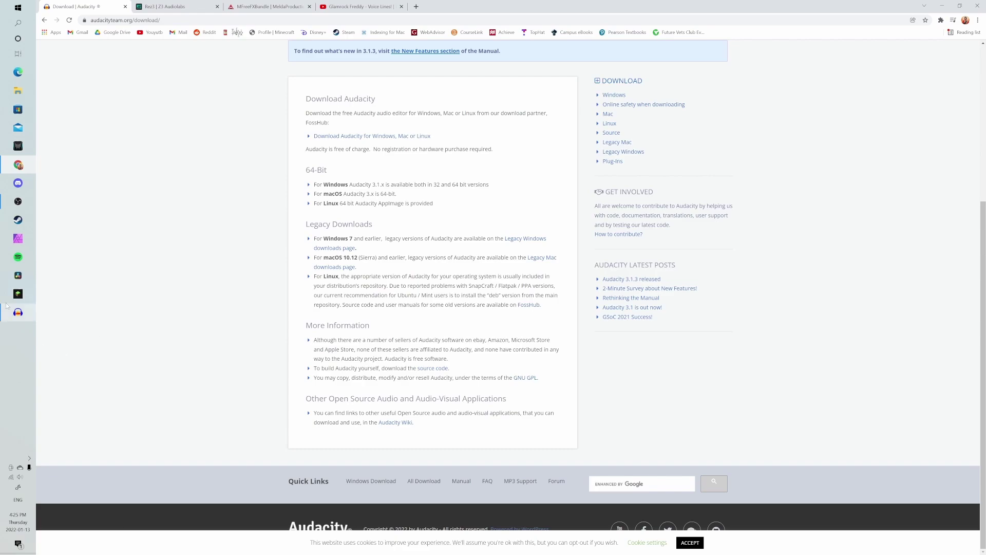
Bring the amongooses Audacity project to the front from the taskbar
mouse_move(10, 313)
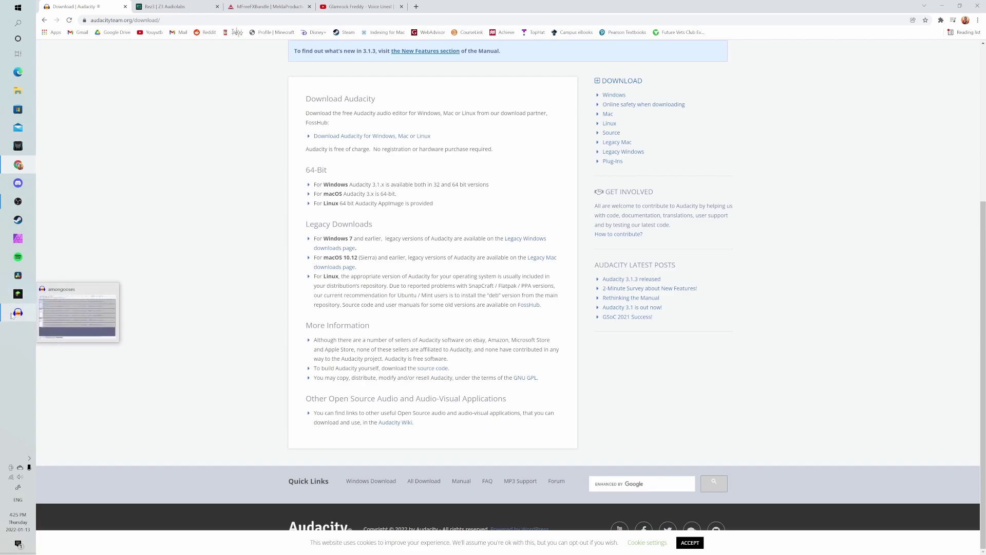
click(12, 315)
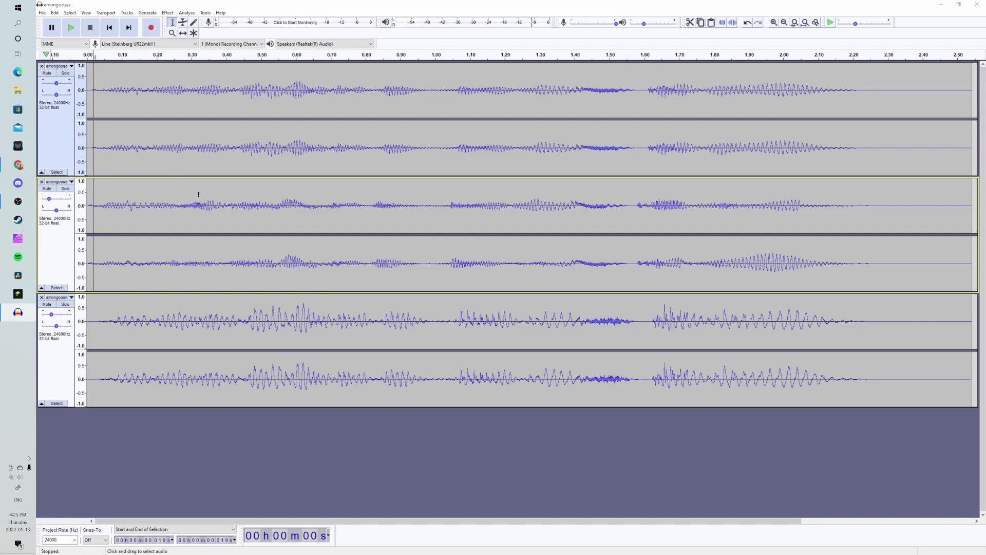
Play back the three amongooses voice tracks
key(space)
Return to the Audacity download page and reveal the Windows, macOS and Linux 3.1.3 downloads
click(21, 166)
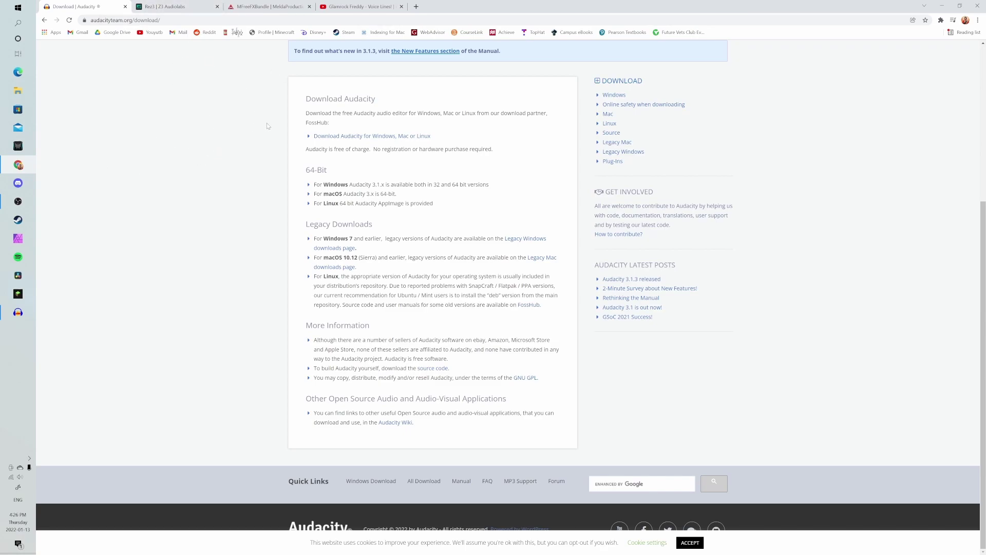
scroll(268, 126, up, 3)
scroll(252, 136, up, 2)
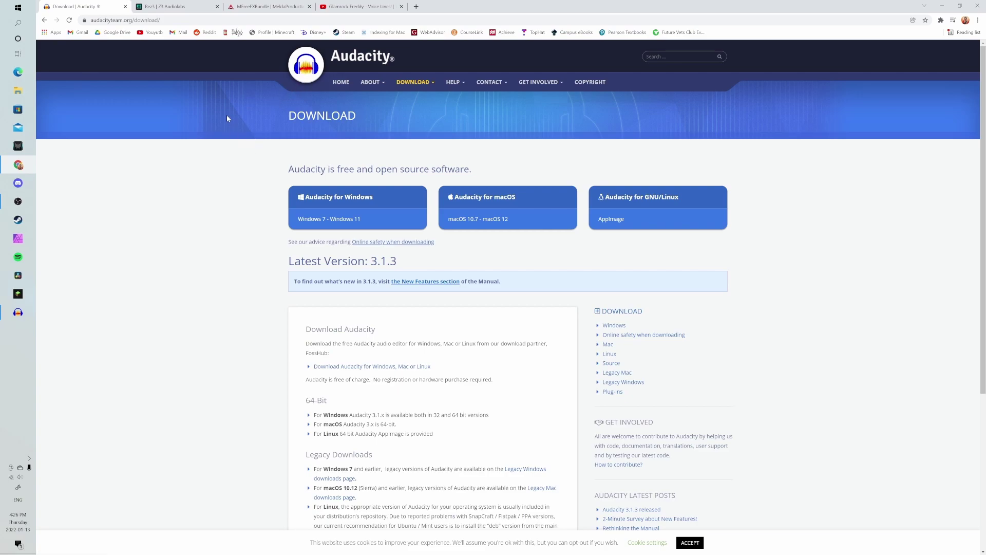
click(166, 7)
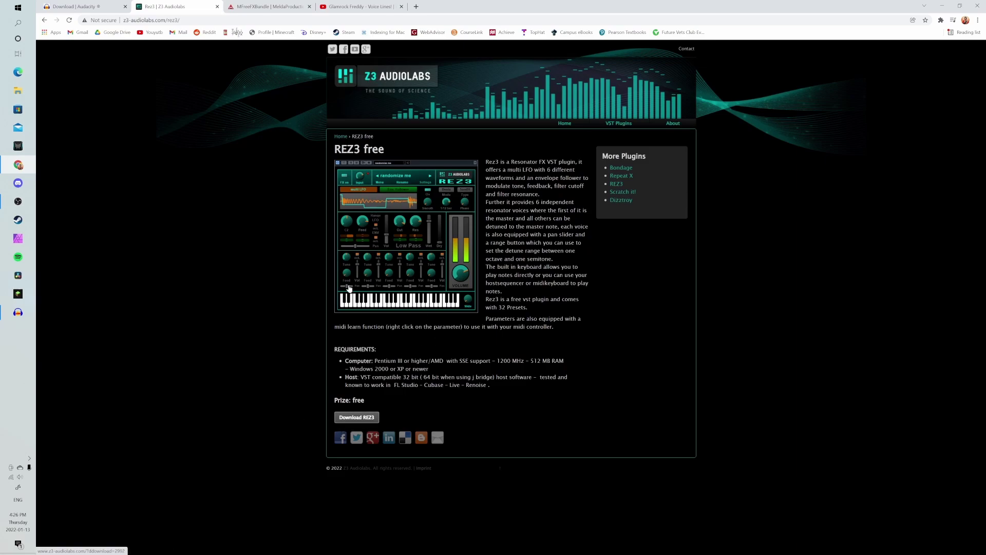
click(265, 7)
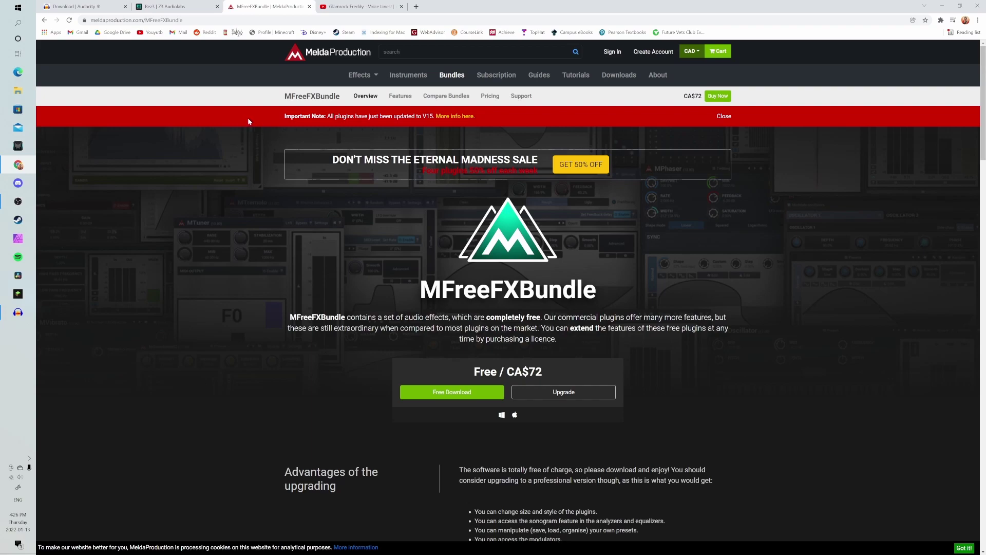
scroll(608, 309, down, 1)
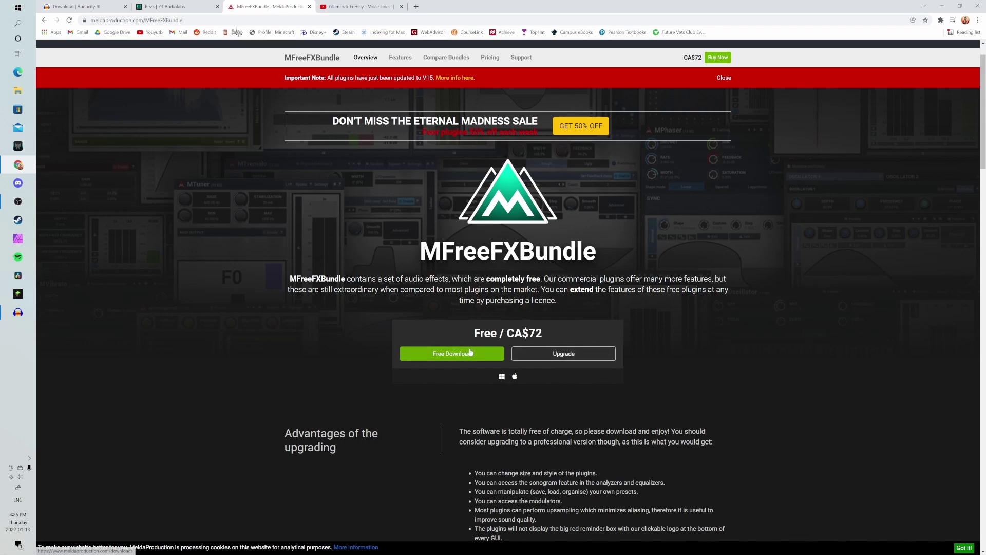
scroll(446, 346, down, 1)
scroll(446, 346, down, 10)
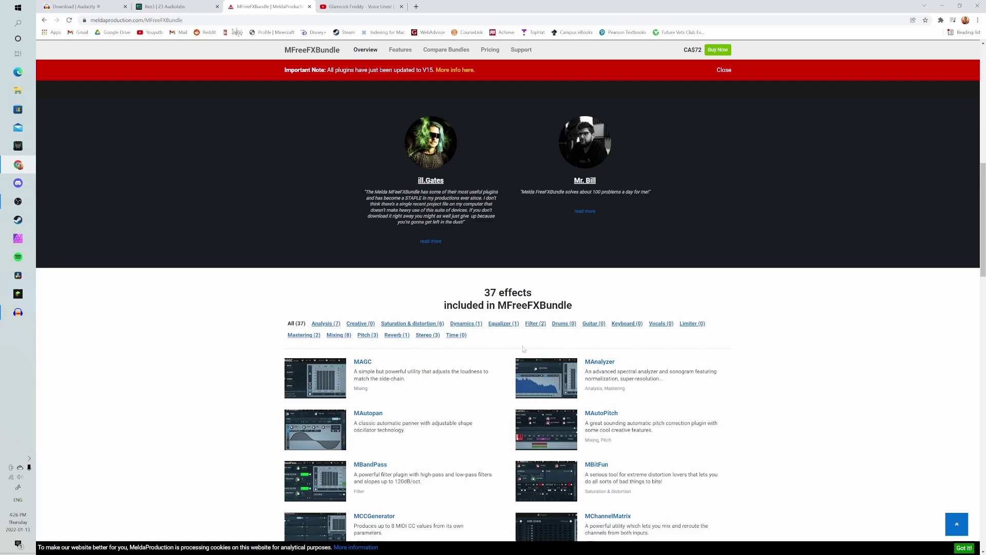
scroll(306, 315, down, 4)
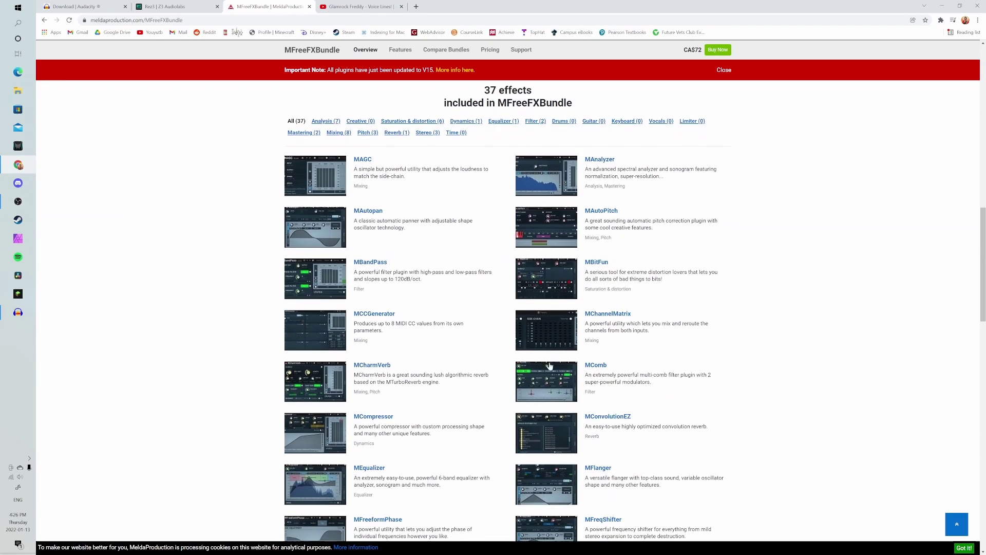
scroll(730, 358, down, 3)
scroll(729, 358, down, 8)
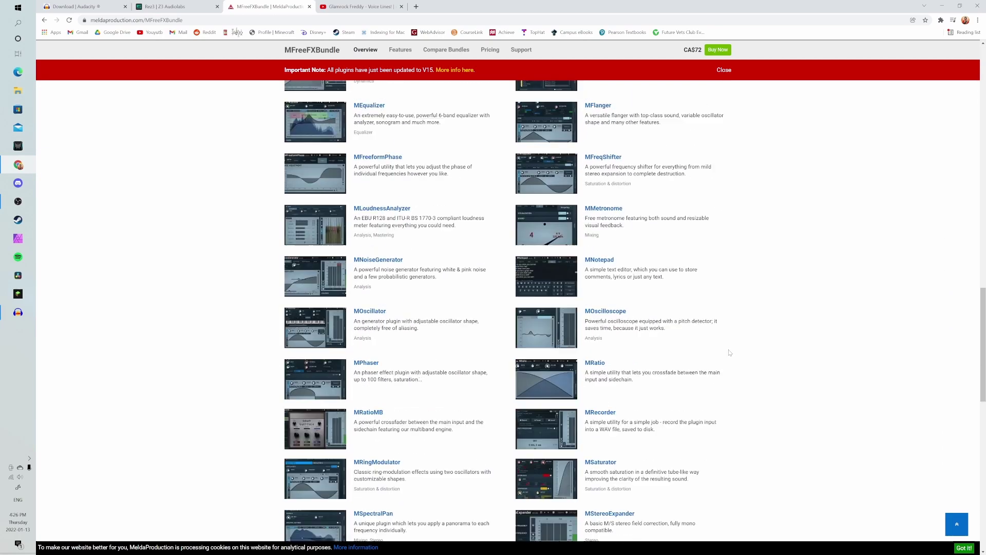
scroll(721, 352, down, 4)
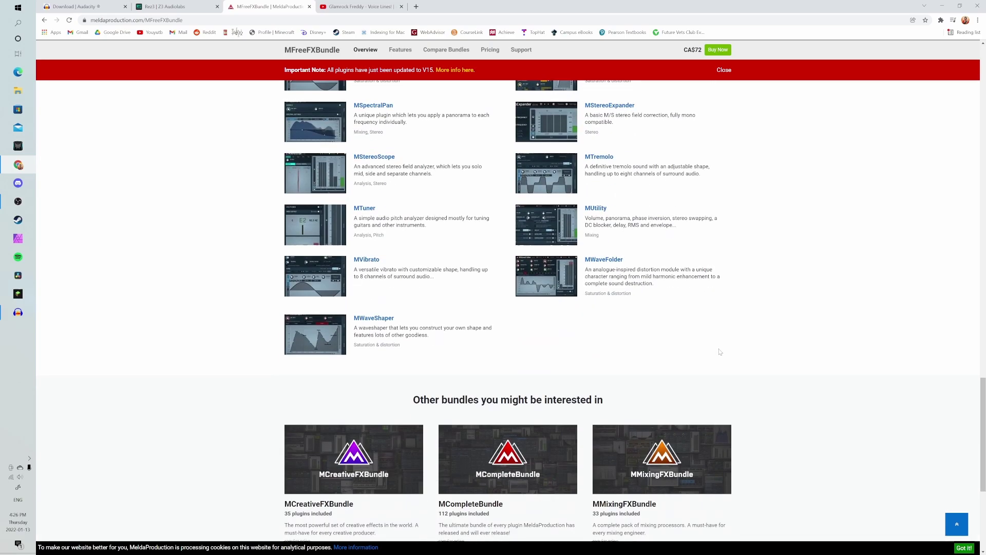
scroll(720, 350, up, 10)
scroll(719, 350, up, 12)
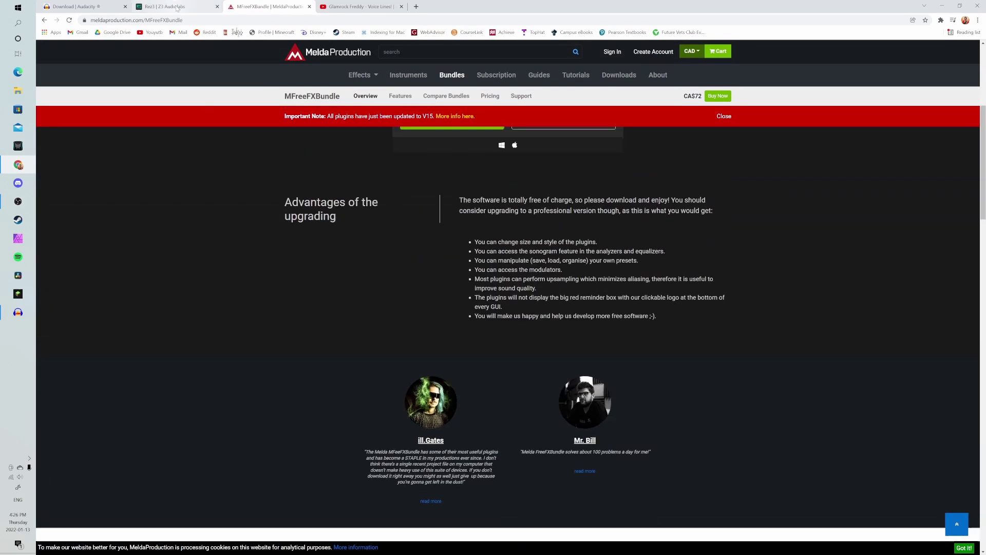
click(104, 8)
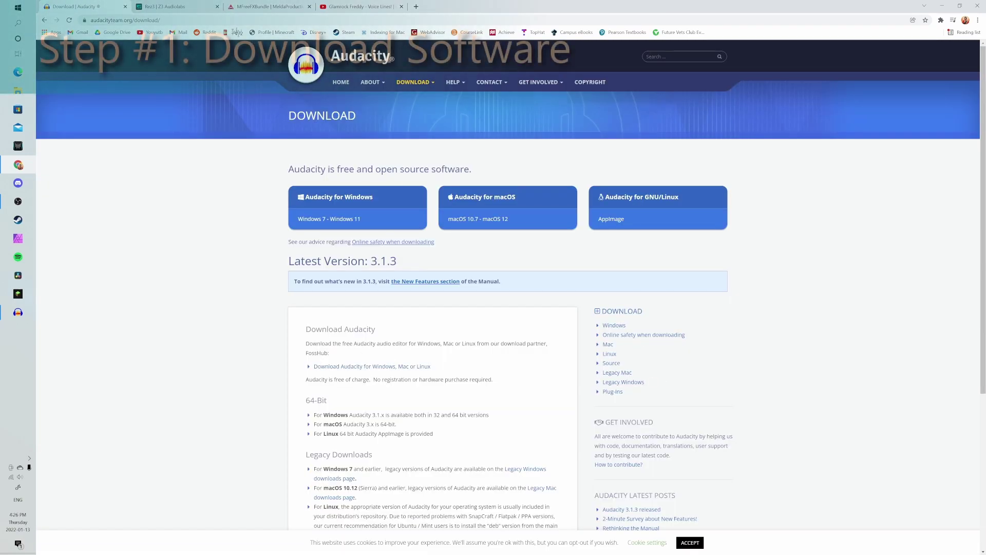
Show the Rez3 | Z3 Audiolabs plugin page again
click(187, 12)
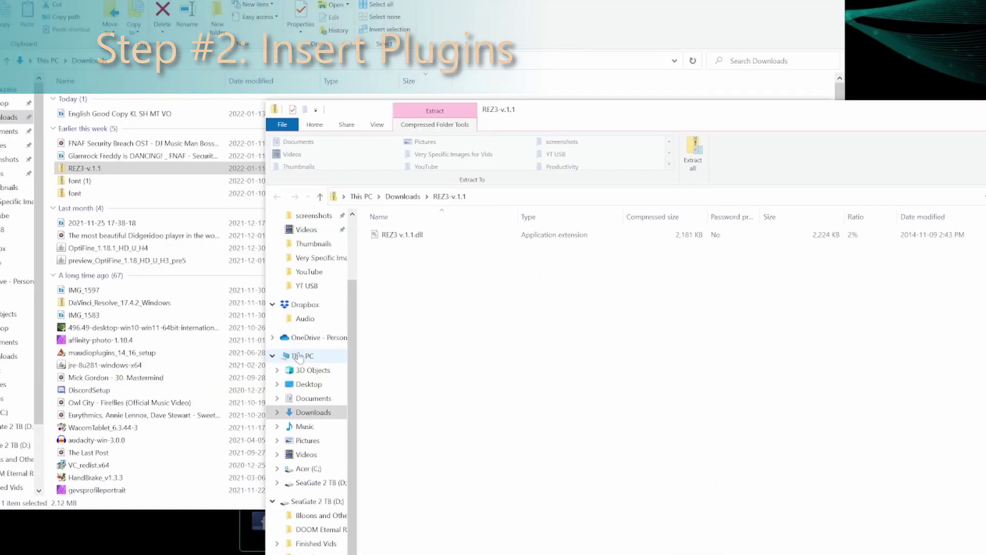
Browse to the C:\Program Files (x86)\Audacity\Plug-Ins folder
click(303, 356)
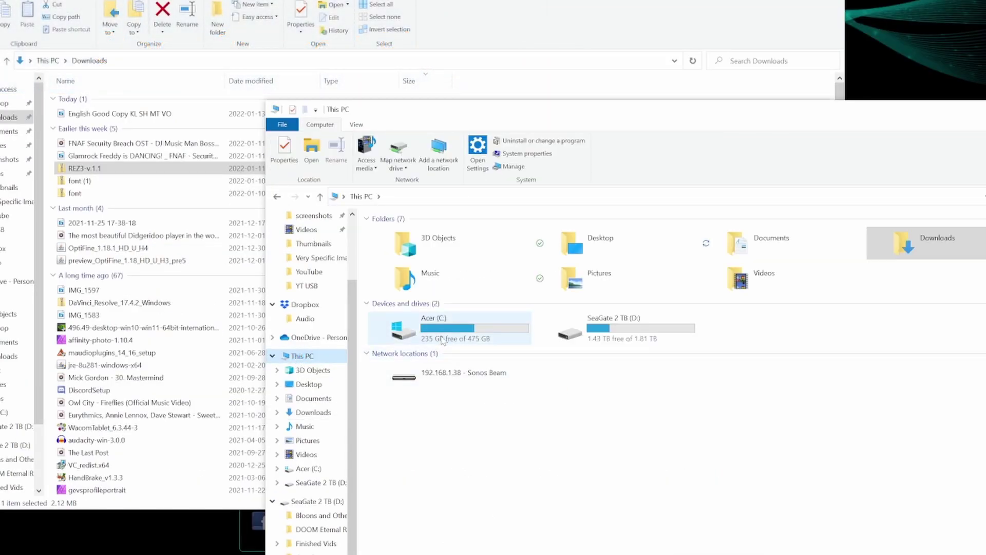
mouse_move(454, 333)
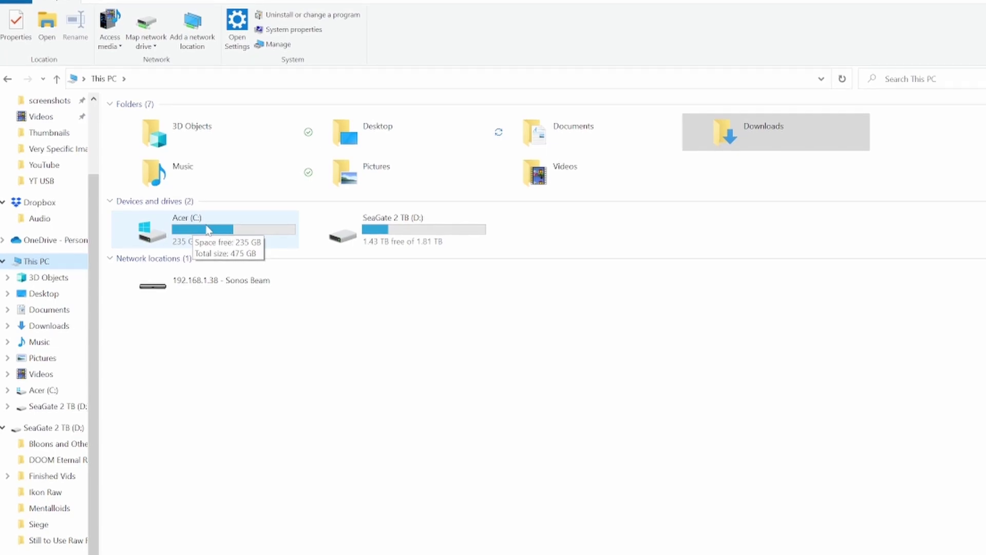
double_click(208, 230)
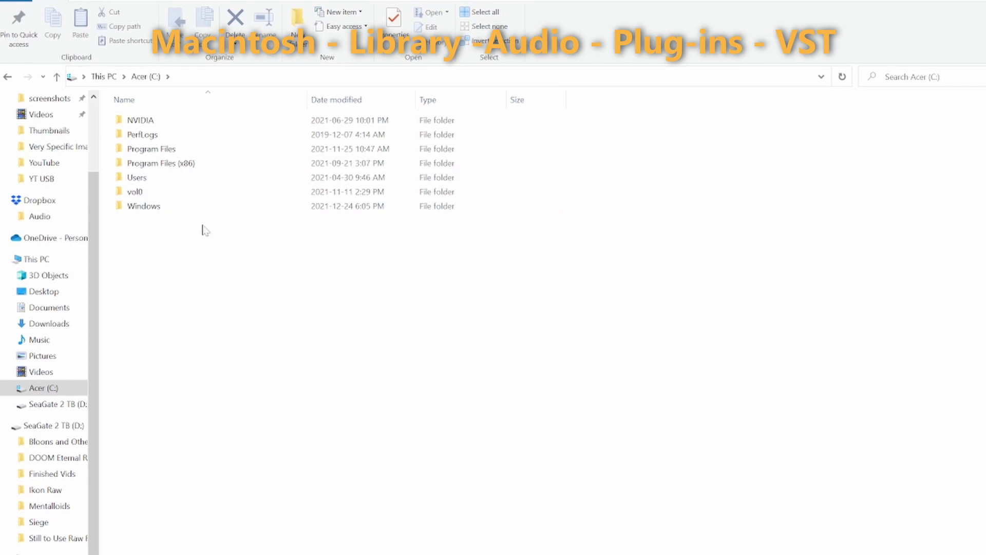
double_click(163, 164)
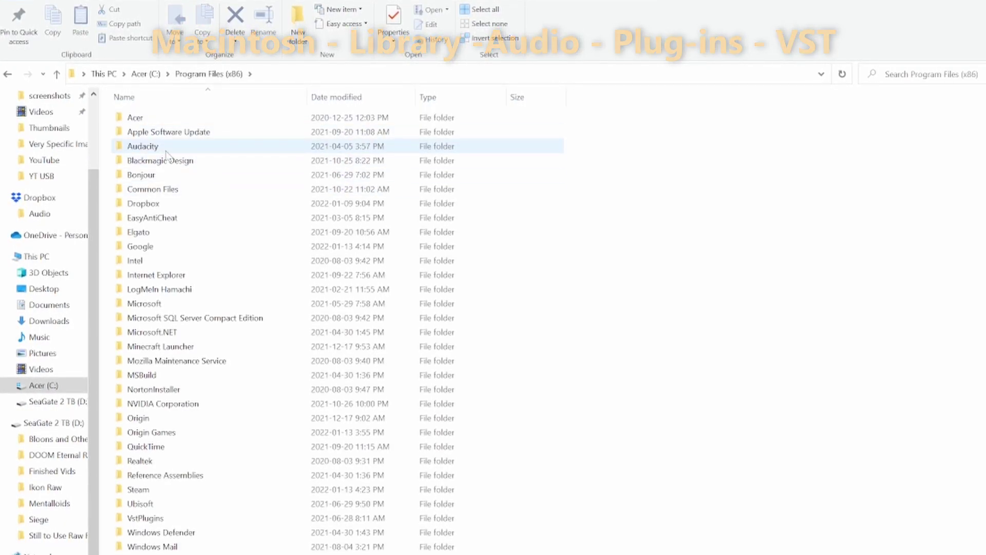
double_click(177, 148)
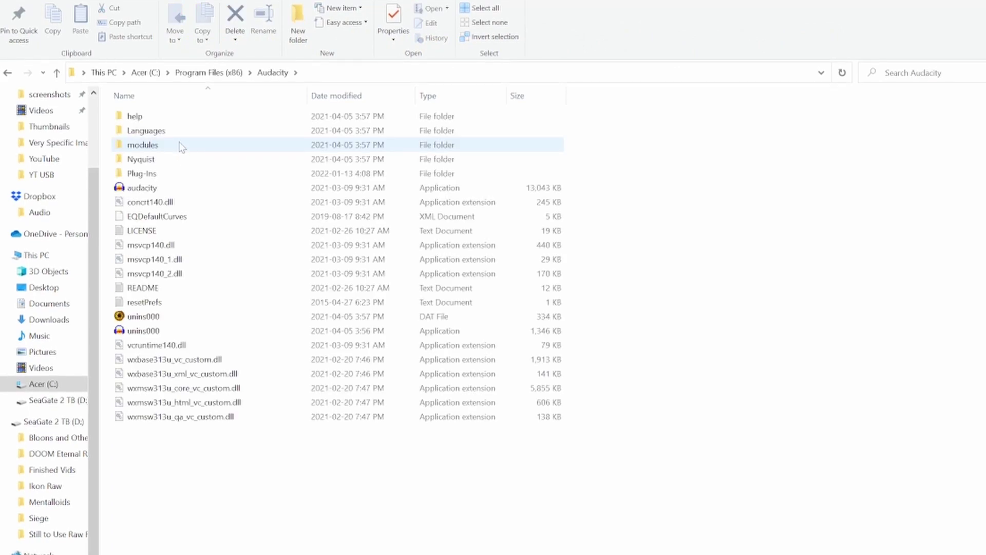
double_click(173, 173)
scroll(205, 201, down, 4)
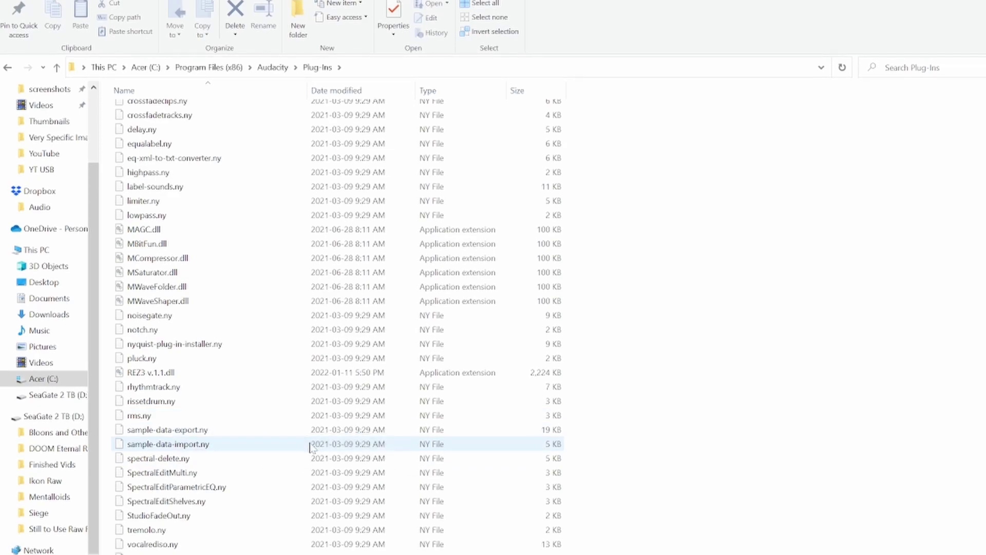
scroll(288, 440, up, 4)
scroll(289, 439, down, 2)
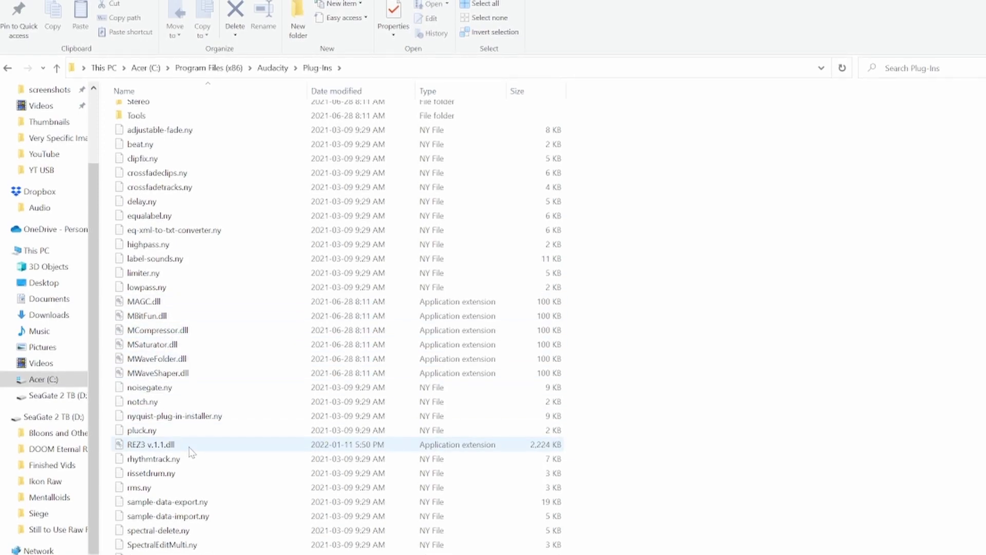
Copy REZ3 v.1.1.dll from the REZ3-v.1.1 zip into Plug-Ins, replacing the existing file
mouse_move(192, 452)
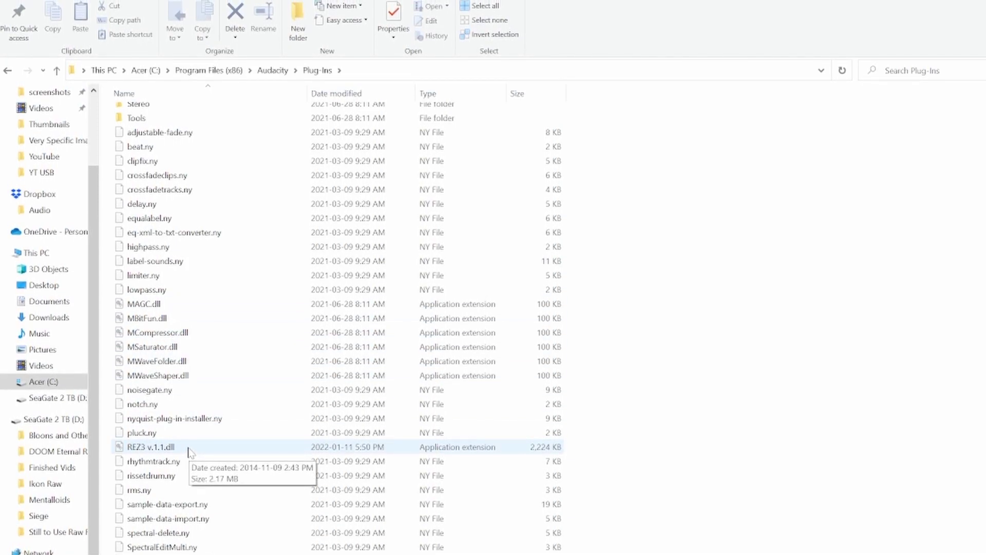
key(alt+Tab)
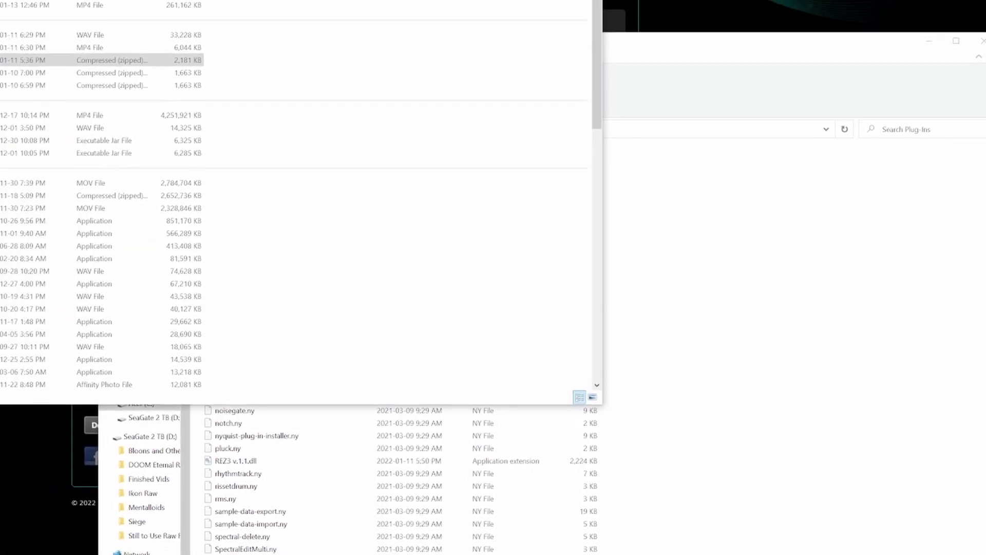
click(3, 59)
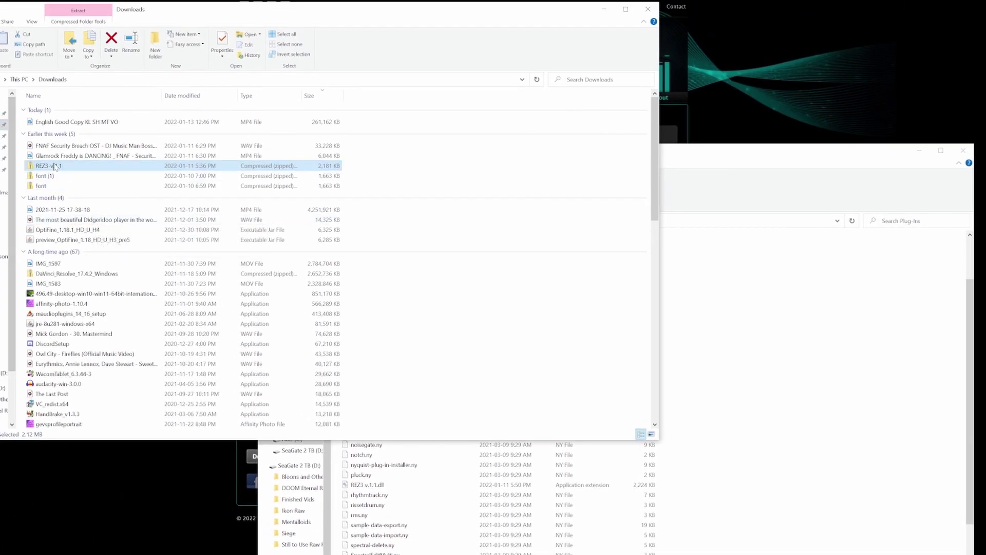
double_click(60, 168)
click(61, 110)
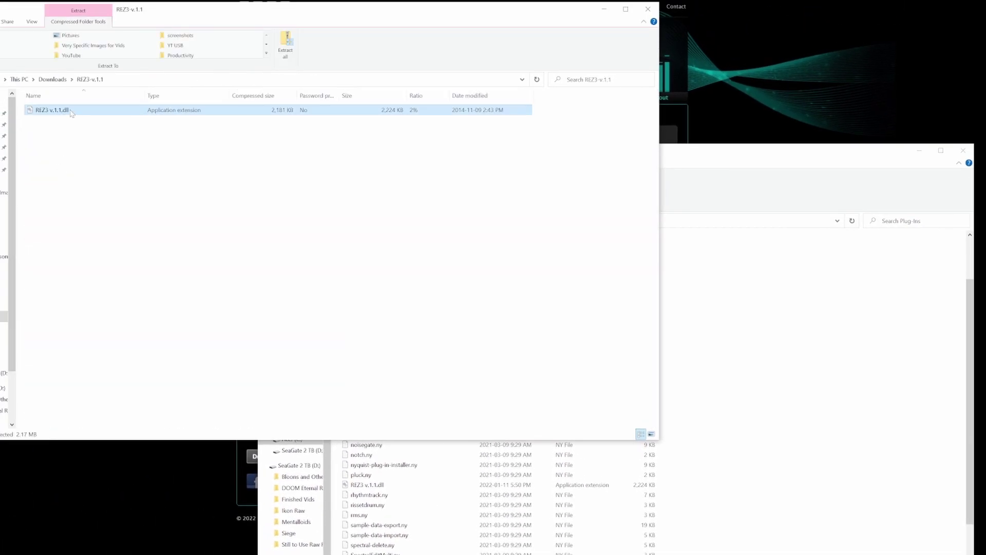
drag(70, 110, 441, 496)
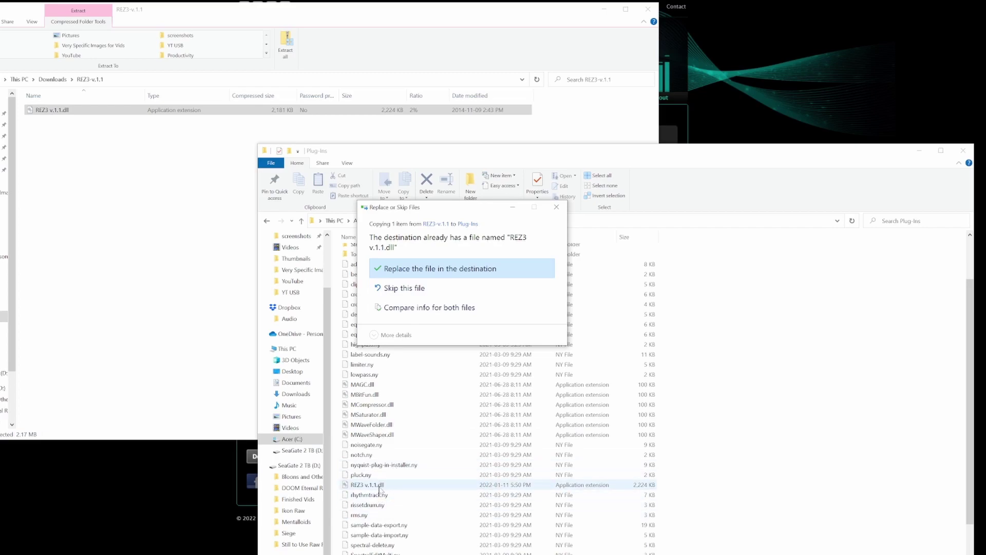
click(419, 269)
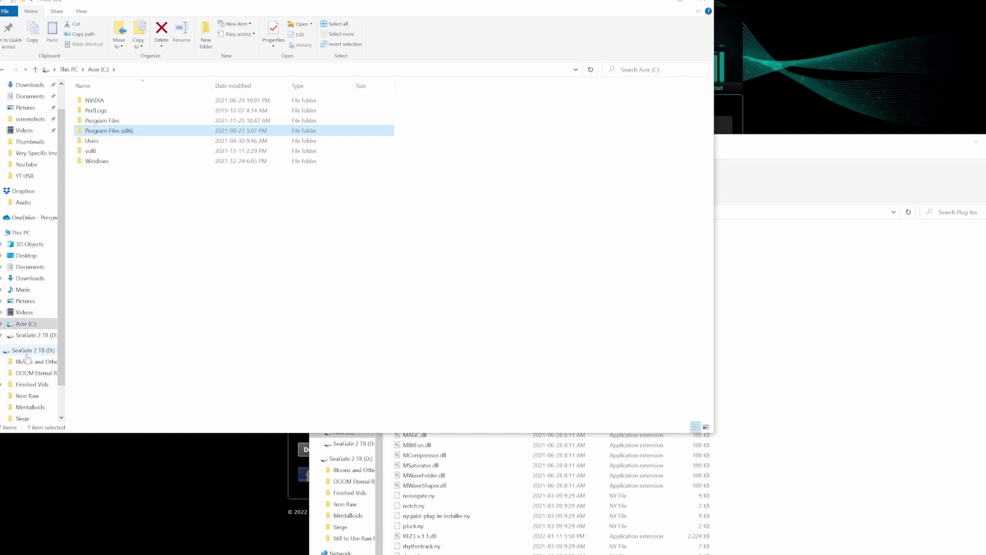
Copy the nine MeldaProduction folders, Distortion through Tools, from VstPlugins into Audacity's Plug-Ins
click(29, 329)
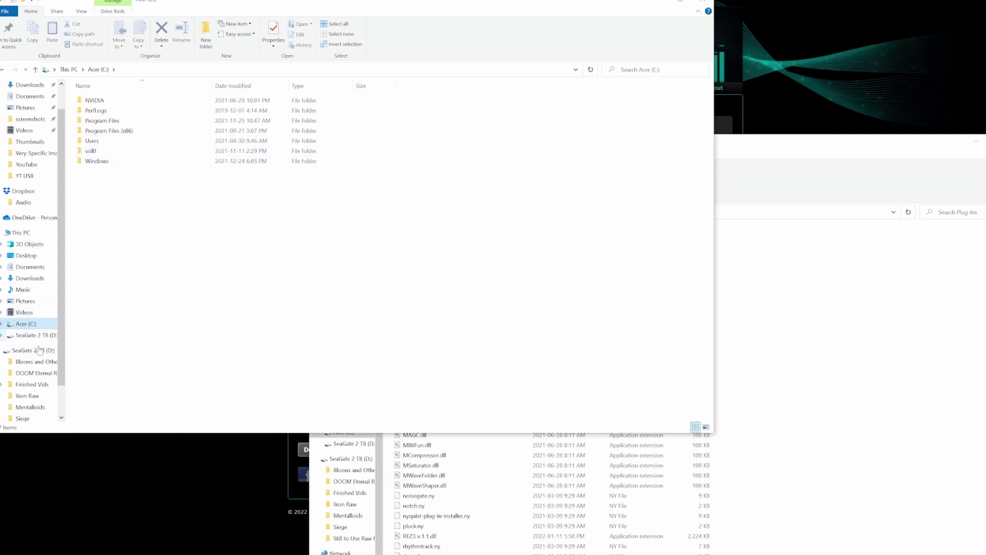
double_click(127, 125)
scroll(164, 226, down, 4)
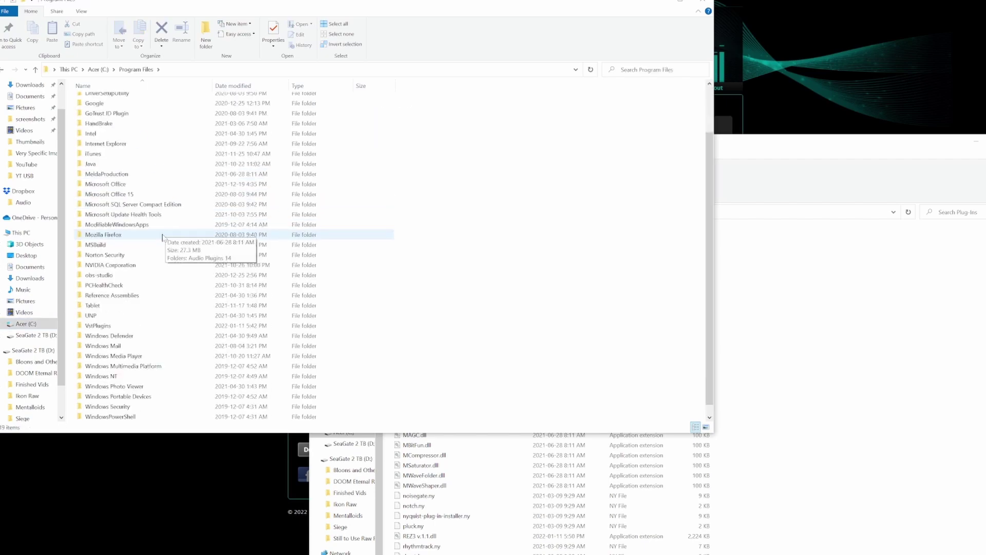
double_click(116, 328)
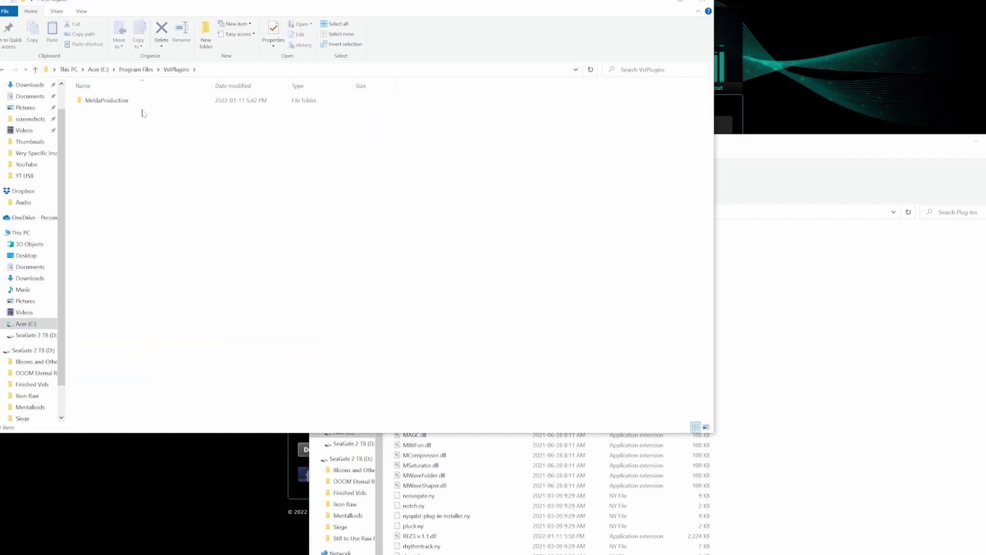
double_click(144, 102)
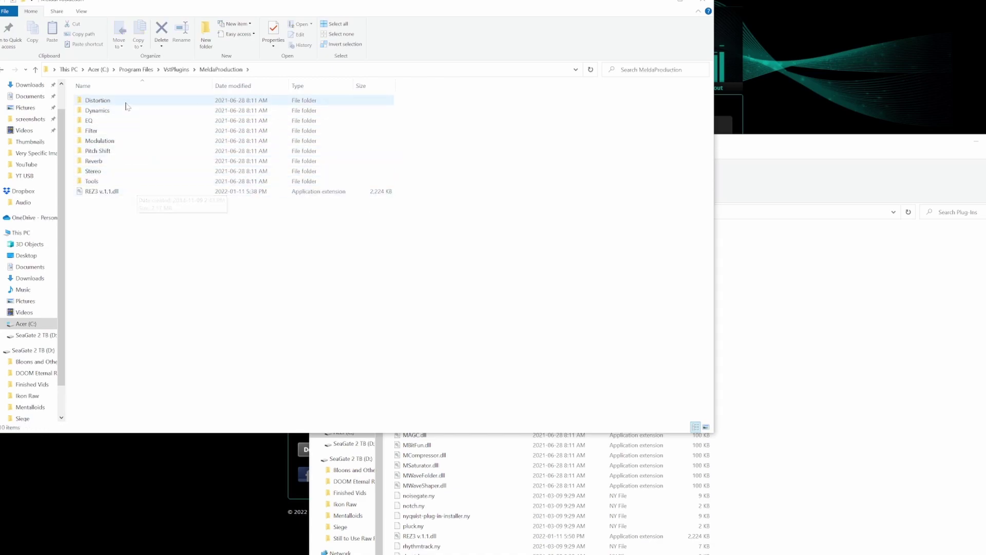
click(125, 103)
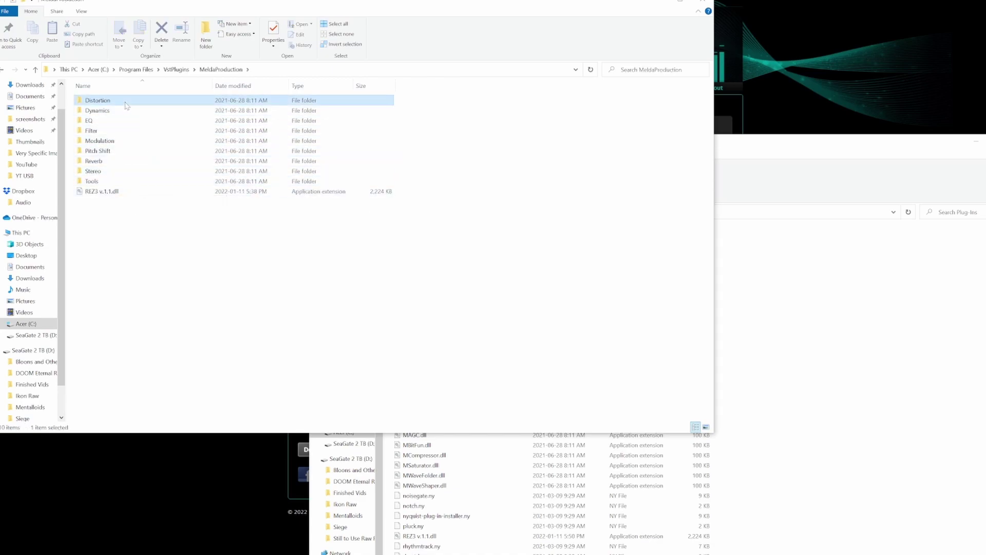
shift+click(120, 182)
mouse_move(121, 138)
mouse_down()
mouse_move(804, 408)
mouse_move(123, 149)
mouse_up()
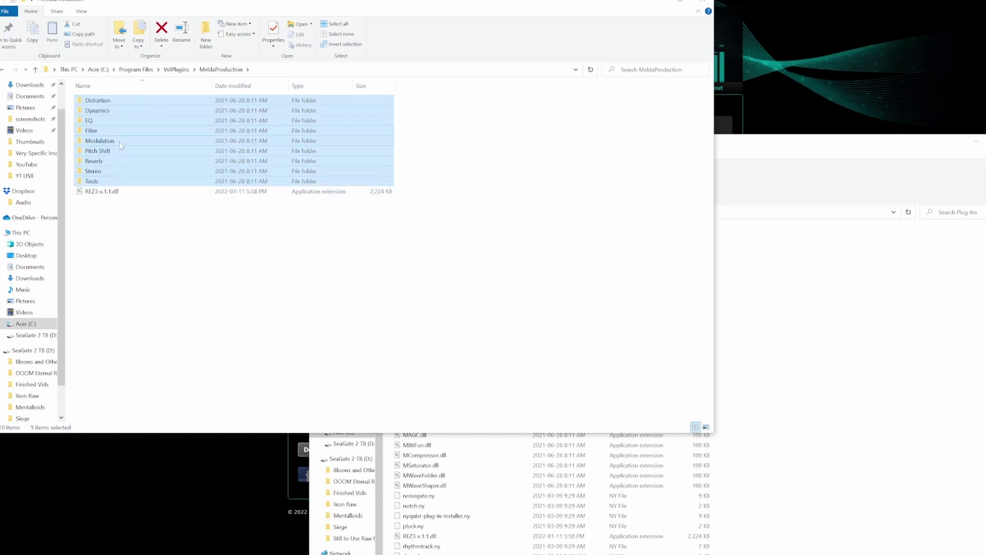
Close File Explorer and return to the Audacity amongooses project
click(706, 3)
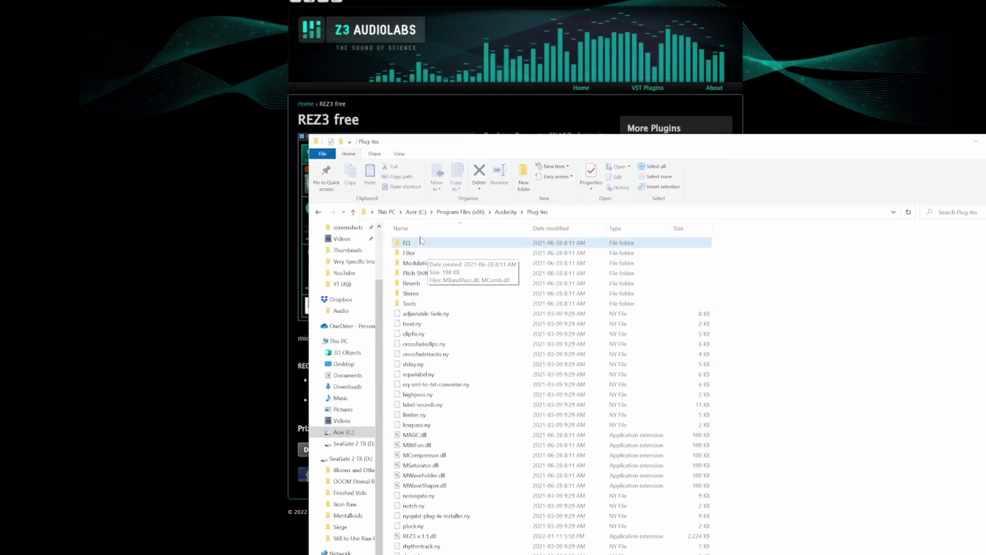
scroll(409, 323, down, 1)
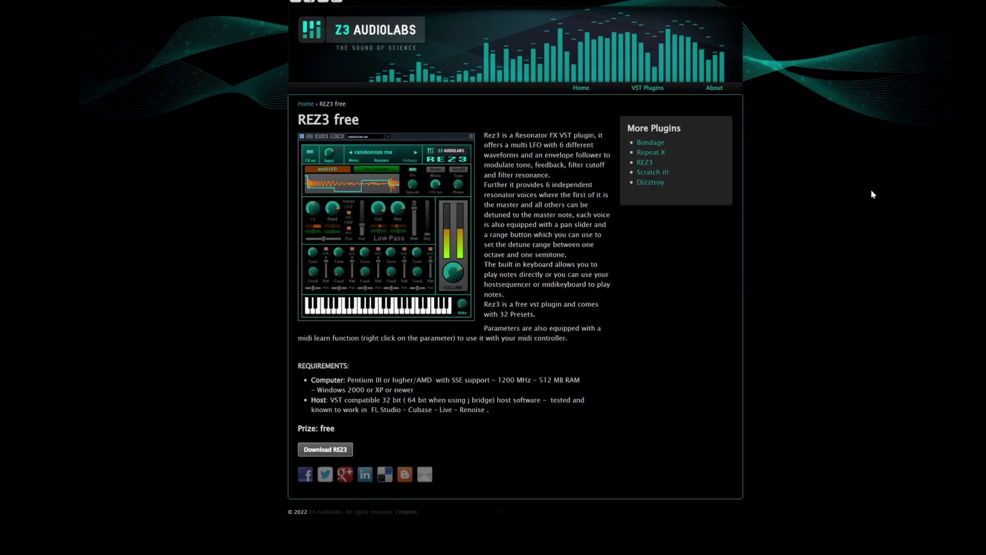
click(18, 312)
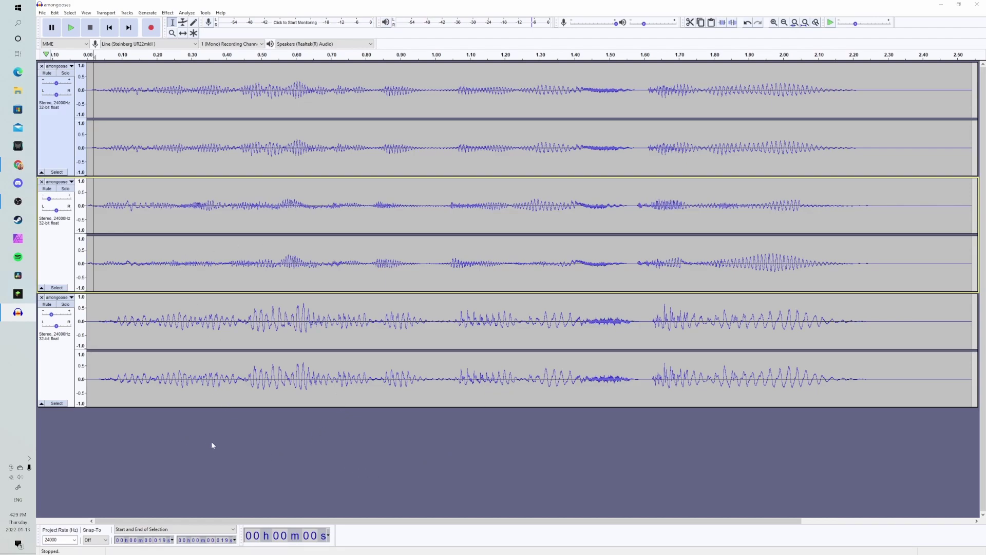
Start a new blank project and browse the list in Add / Remove Plug-ins
click(42, 13)
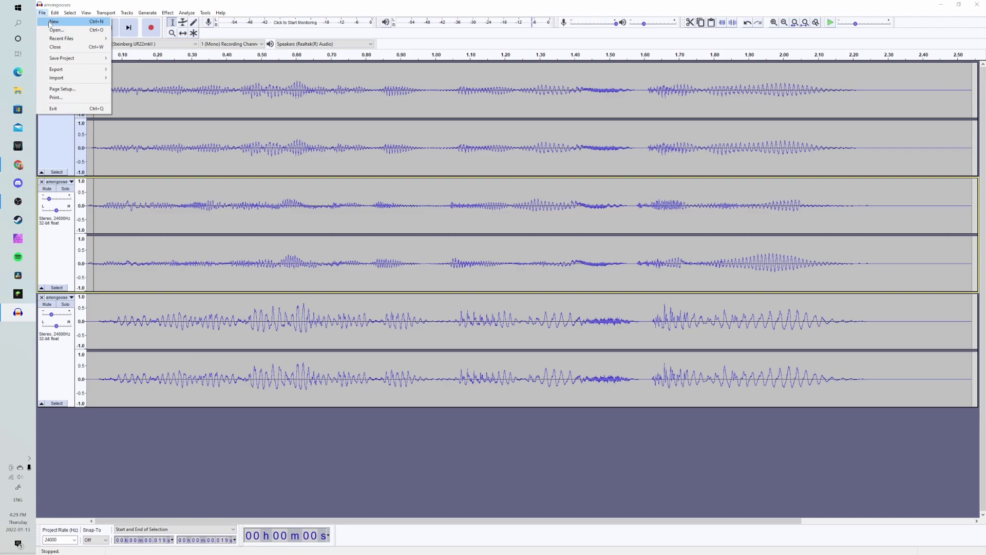
click(60, 23)
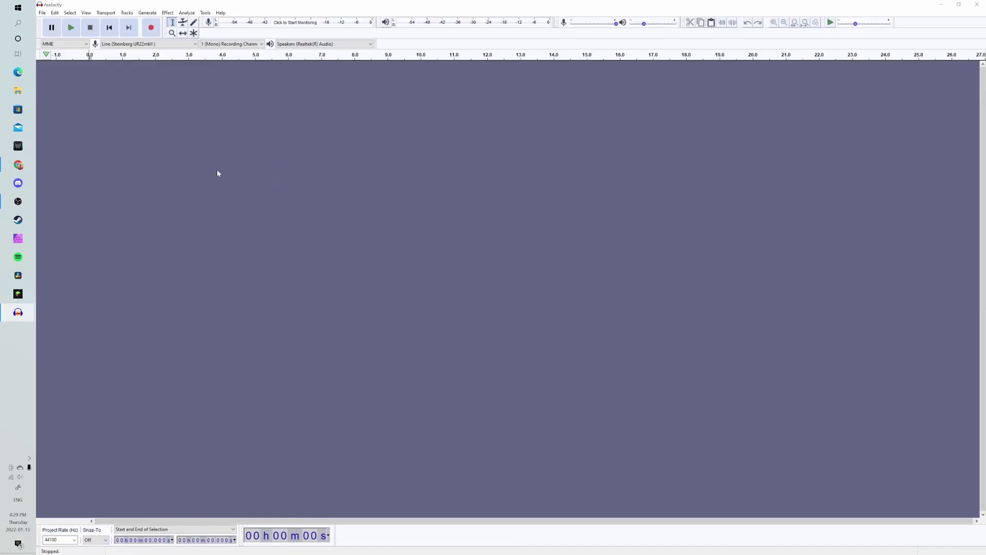
click(171, 12)
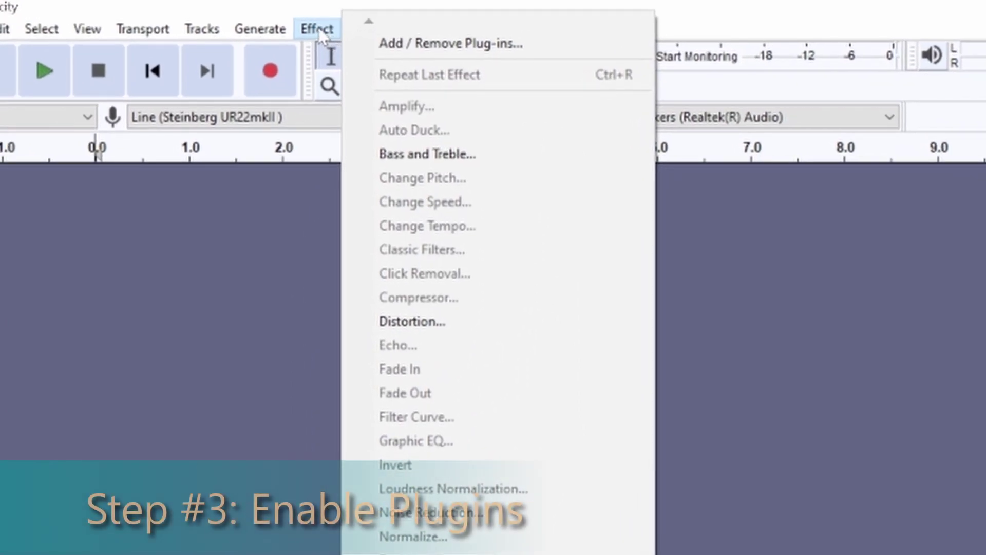
click(445, 45)
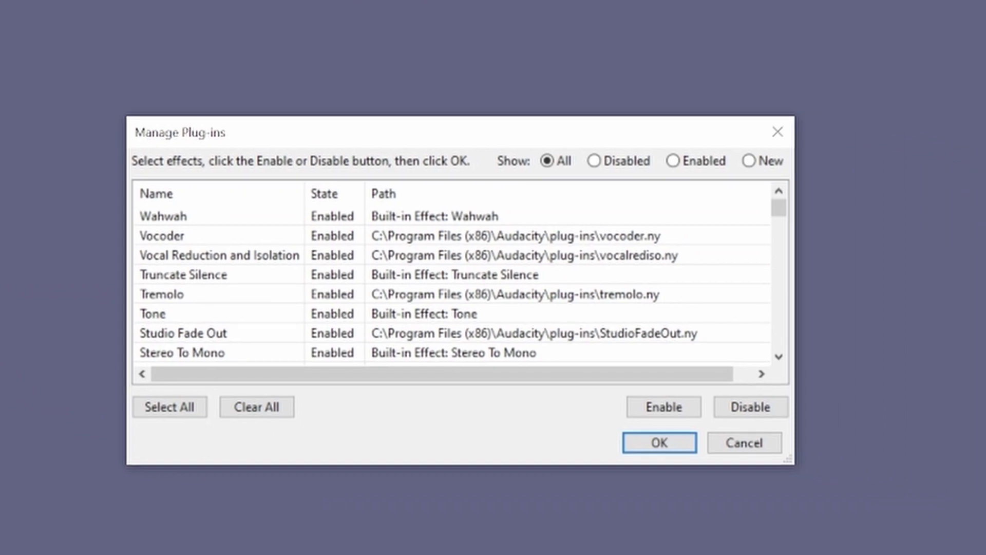
scroll(365, 293, down, 8)
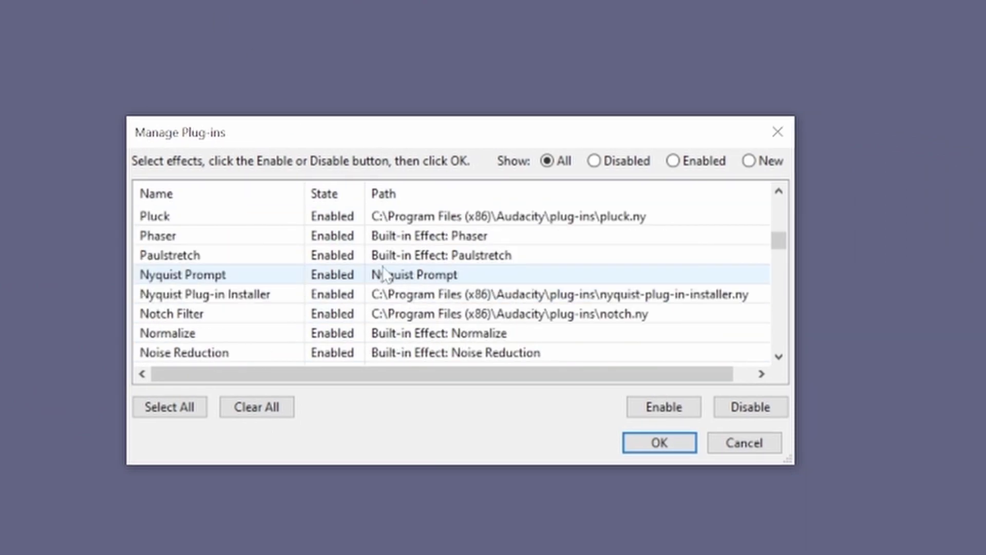
scroll(385, 272, down, 15)
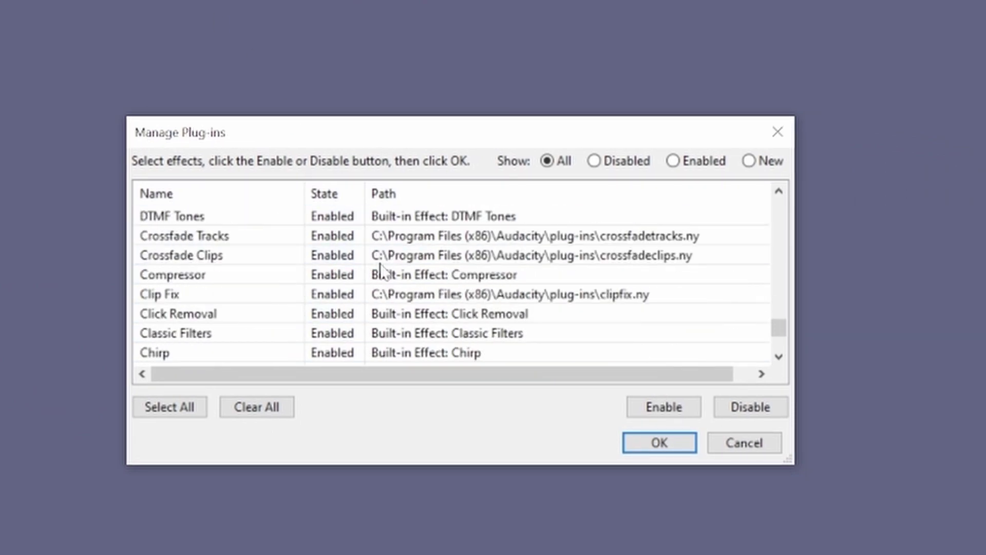
scroll(385, 272, down, 3)
scroll(380, 272, up, 6)
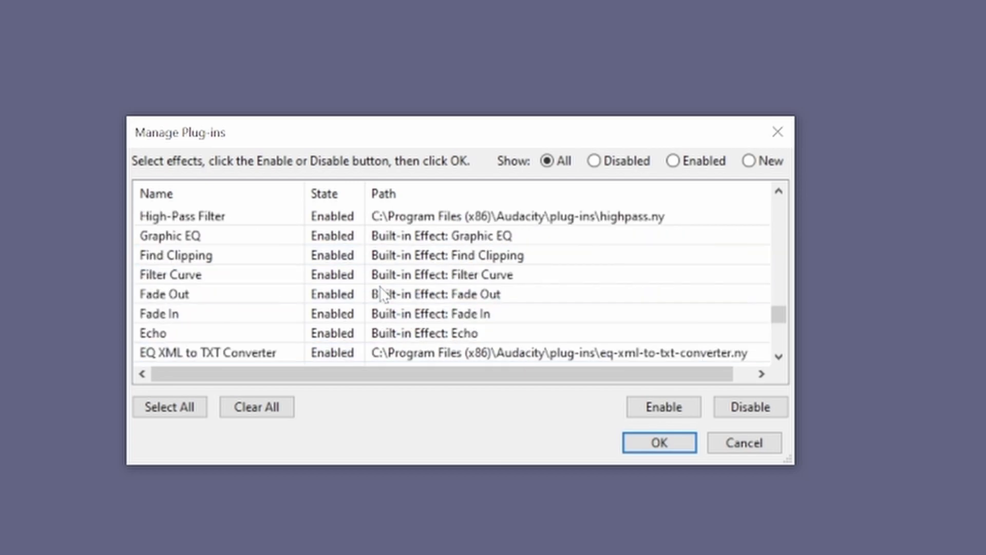
scroll(381, 293, up, 7)
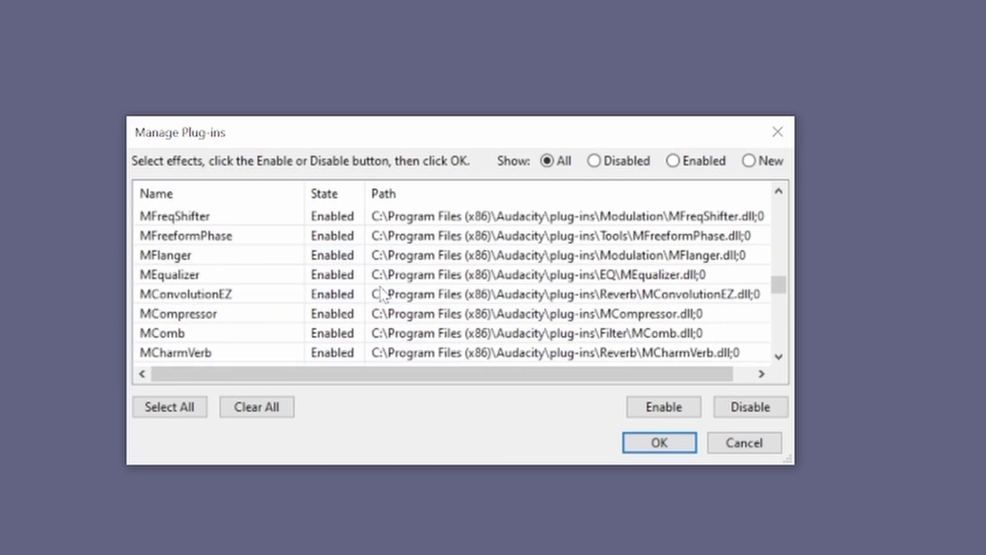
scroll(381, 293, up, 10)
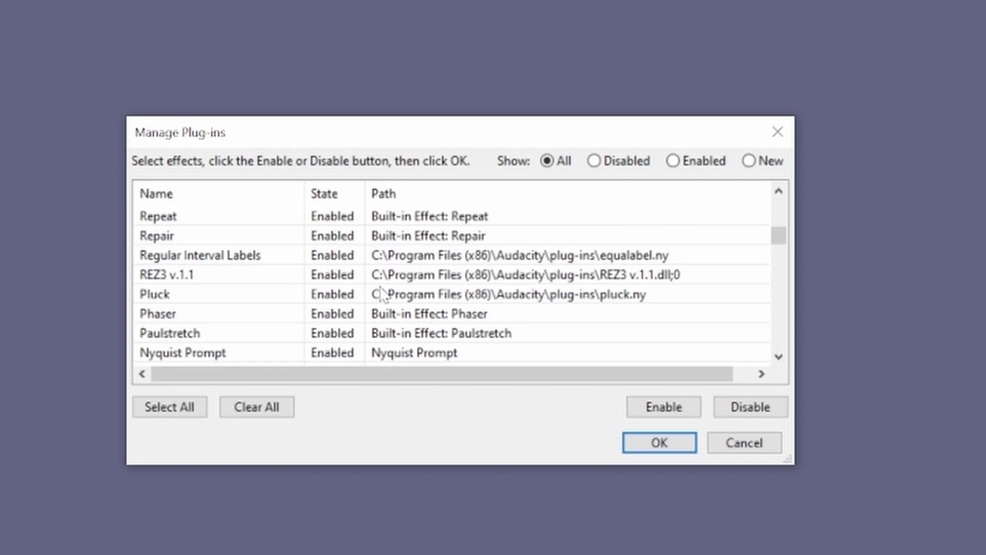
Disable and then re-enable the REZ3 v.1.1 plug-in
click(327, 279)
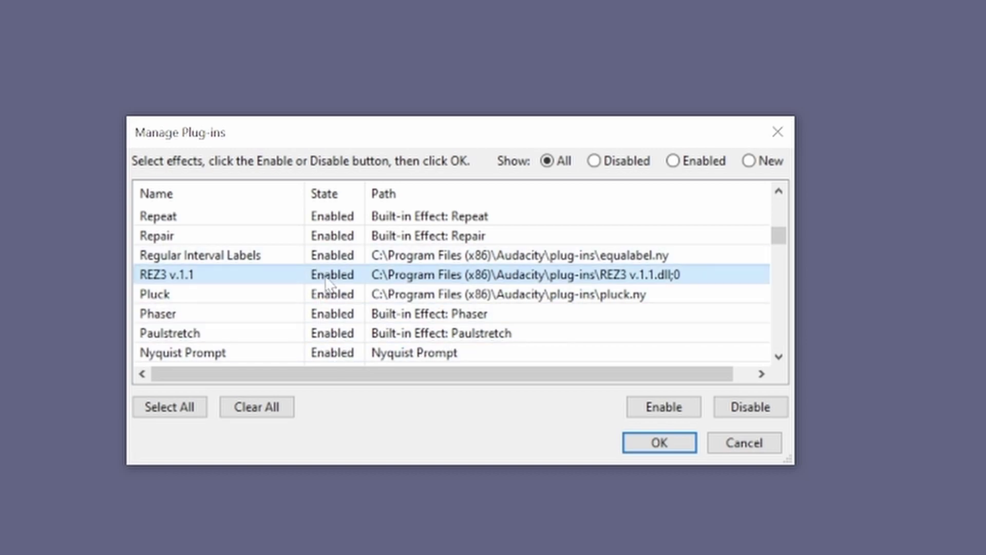
click(747, 407)
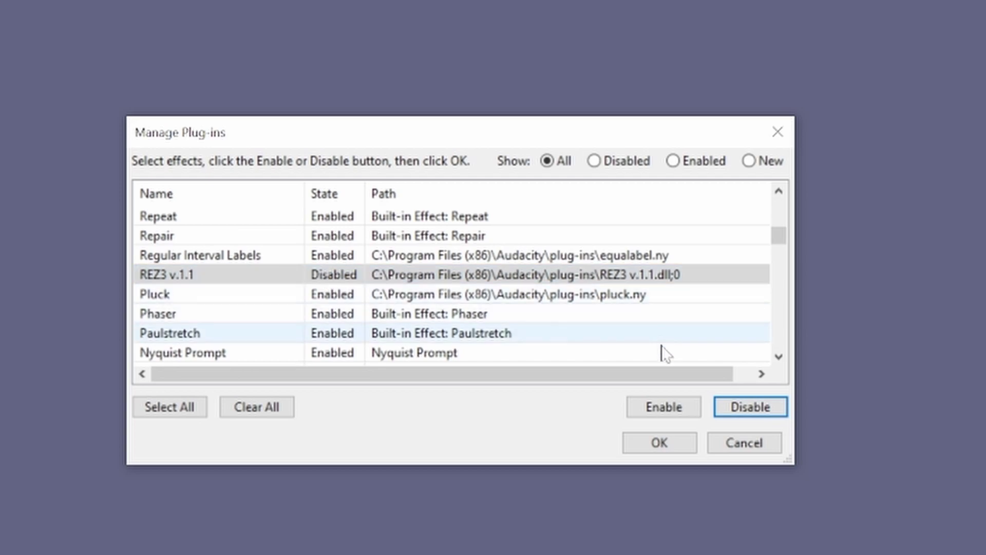
click(268, 275)
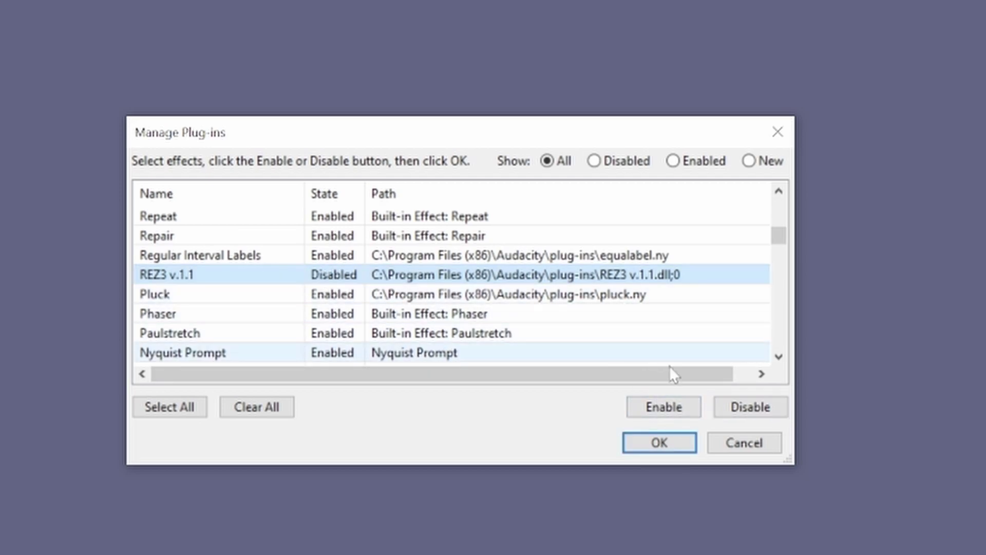
click(666, 406)
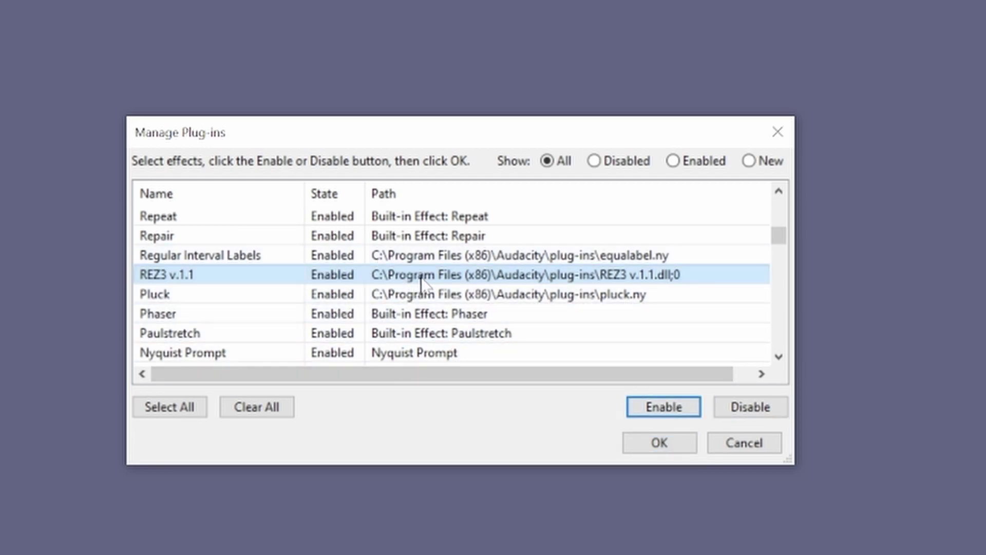
Enable every plug-in, including M-series Melda effects such as MVibrato
click(171, 407)
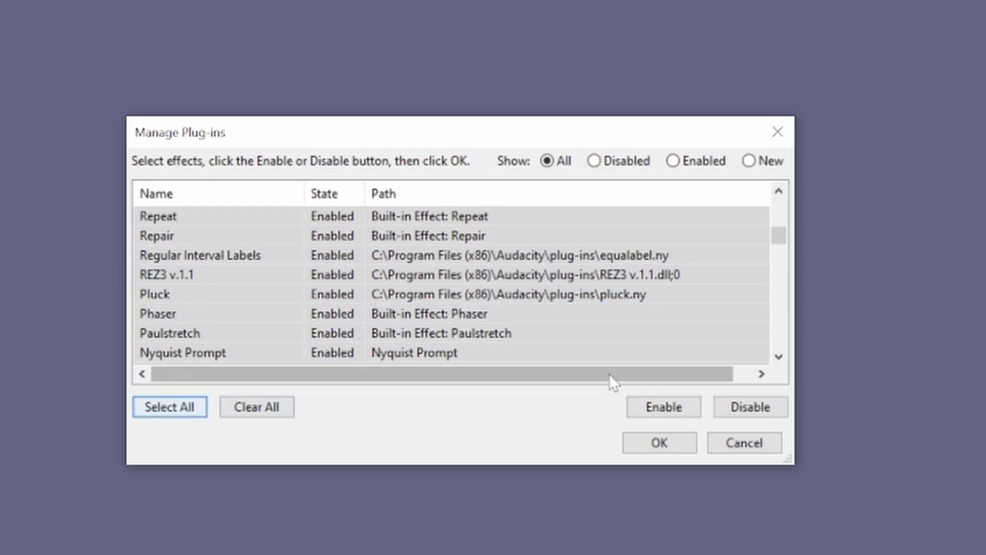
click(663, 409)
scroll(421, 313, down, 3)
scroll(421, 313, down, 1)
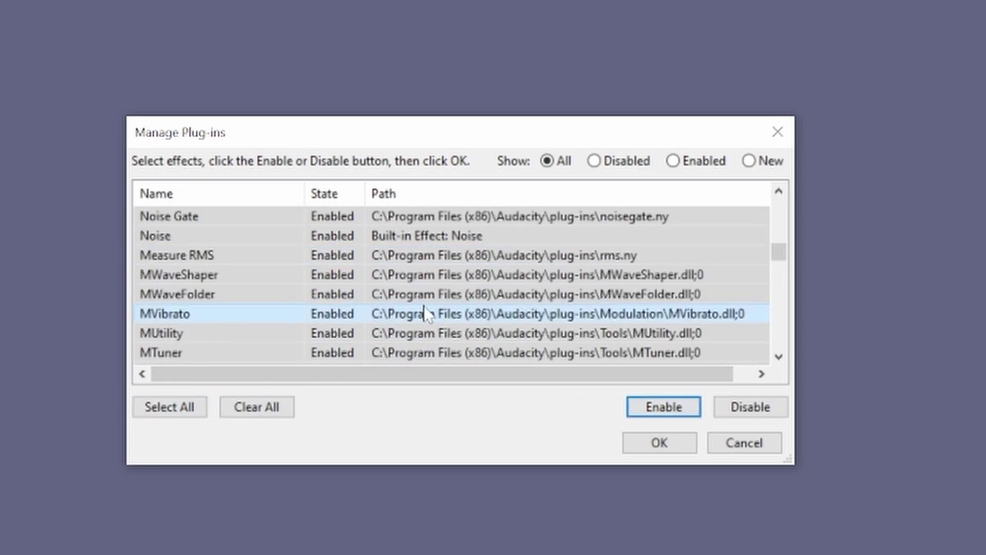
click(398, 315)
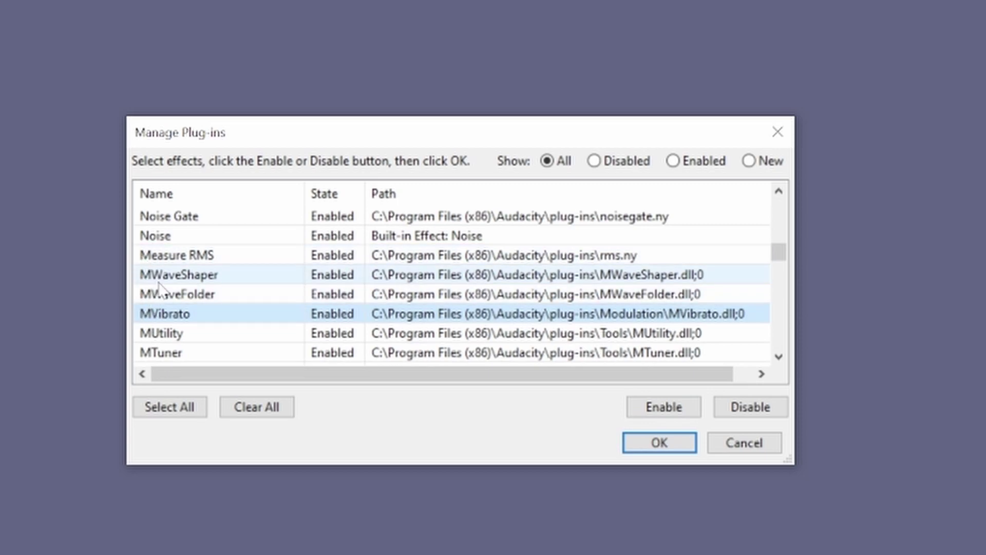
scroll(177, 294, down, 3)
scroll(241, 252, up, 1)
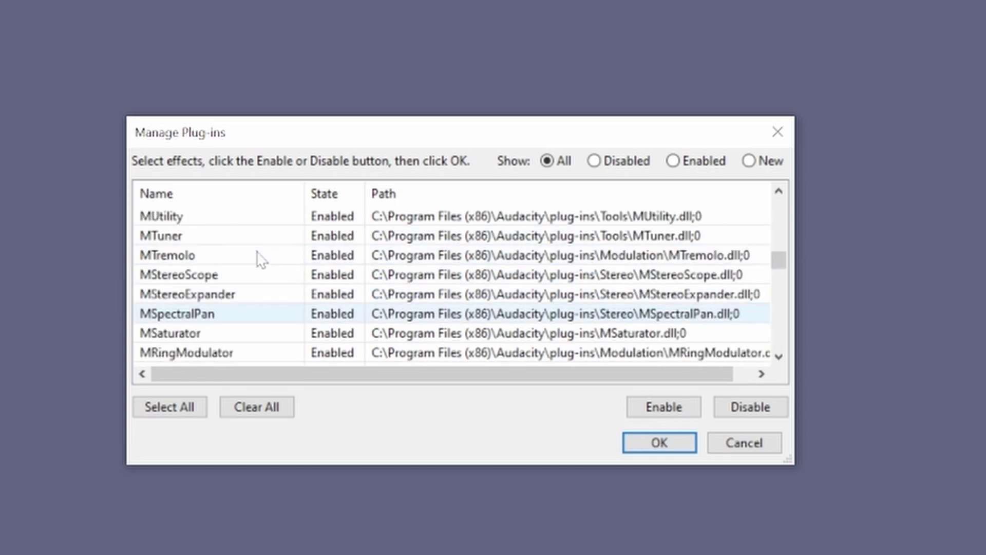
scroll(292, 295, down, 2)
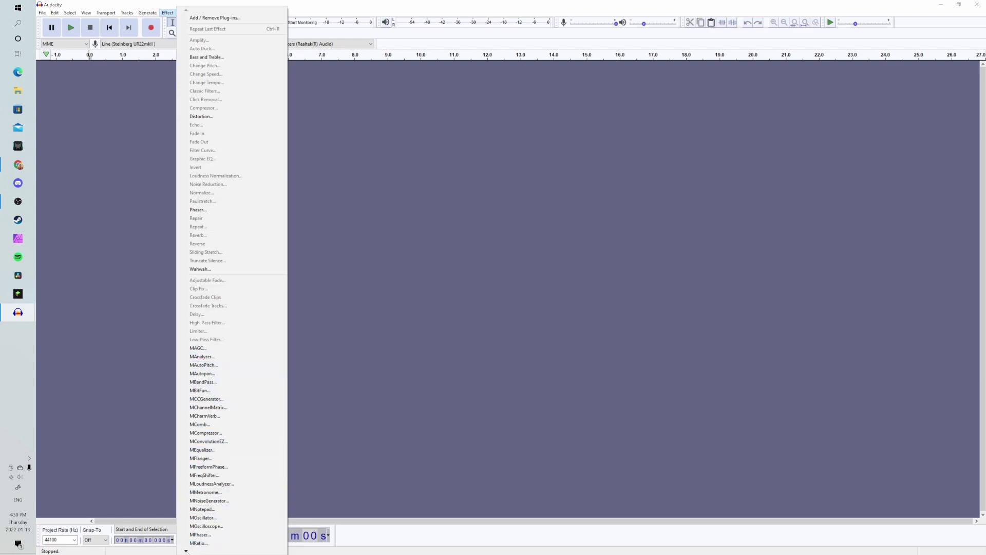
Switch from the blank project to the amongooses project window at 24000 Hz
mouse_move(186, 551)
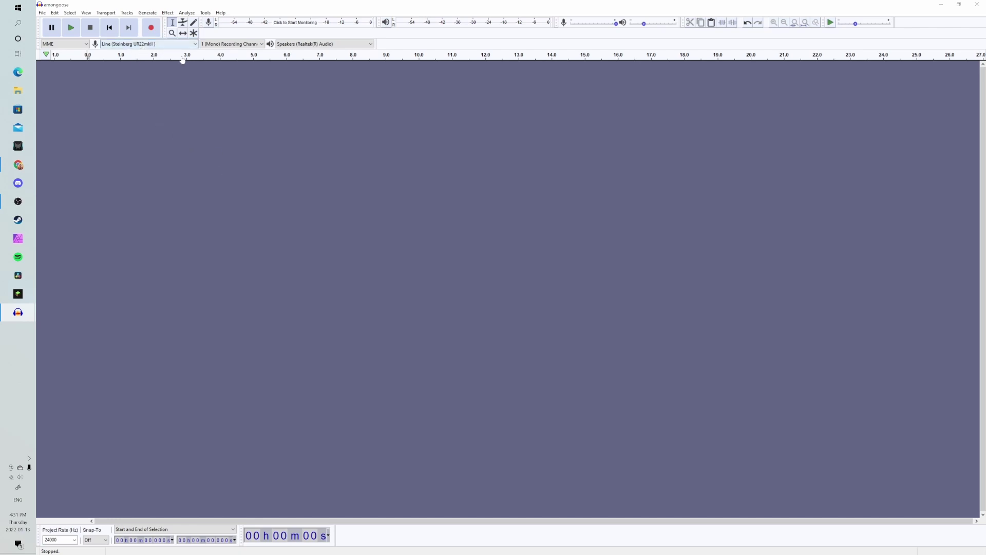
Keep Line (Steinberg UR22mkII) as the recording input and add a new mono track
click(144, 44)
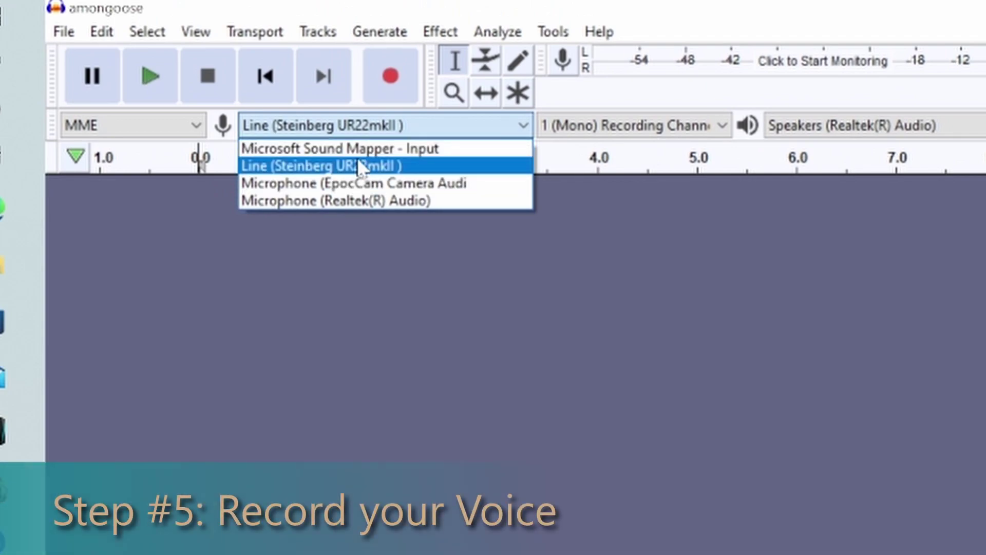
click(421, 168)
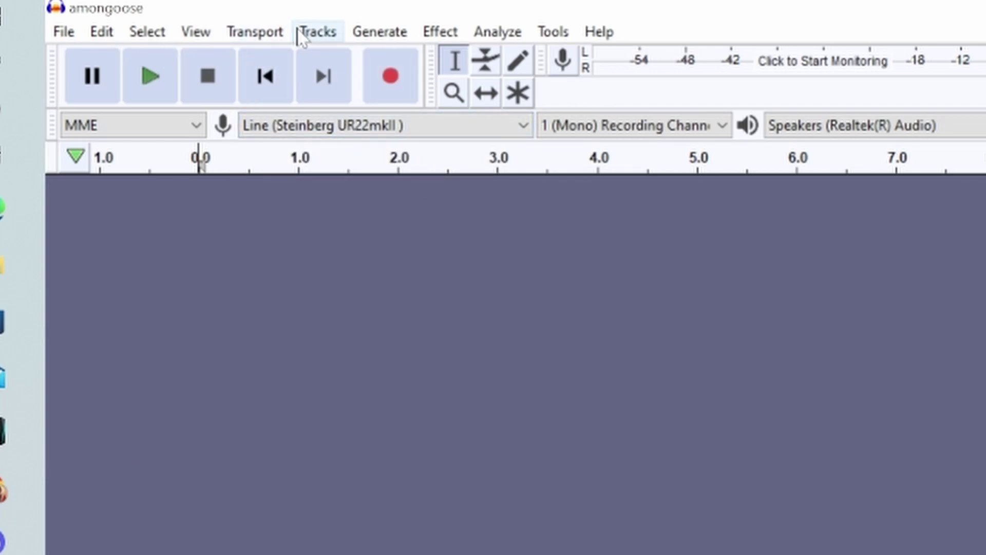
click(311, 31)
mouse_move(414, 58)
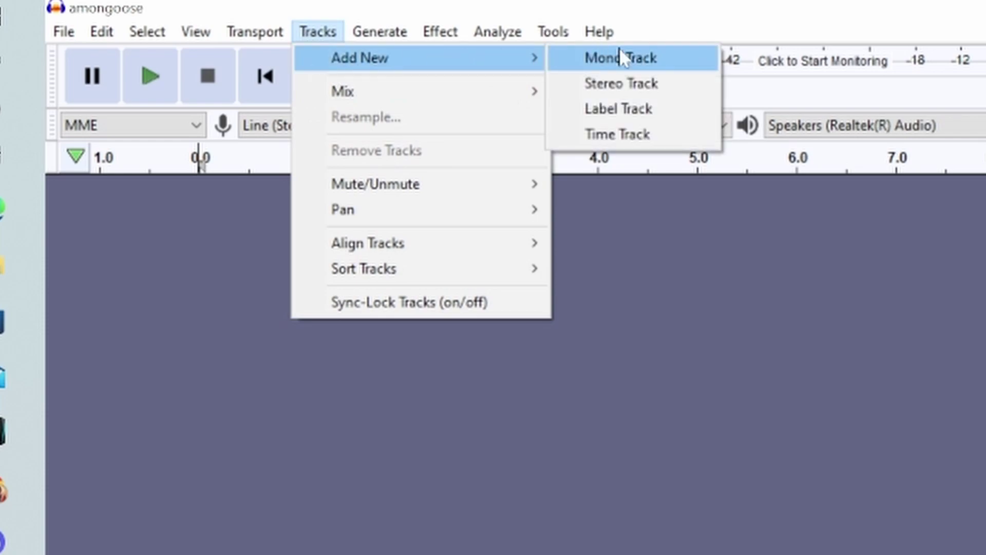
click(640, 57)
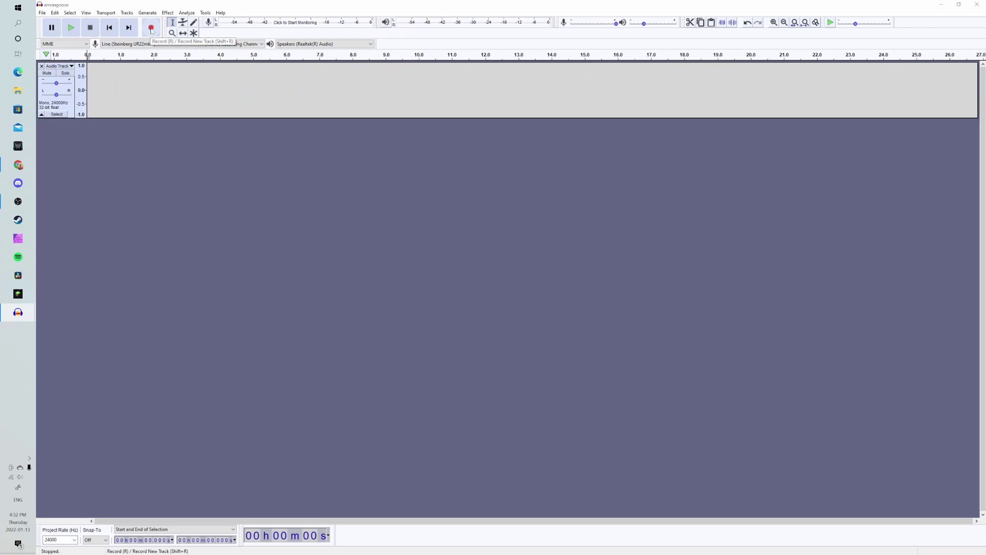
Record and delete a short test take, then record a new five-second voice clip and select it
click(151, 28)
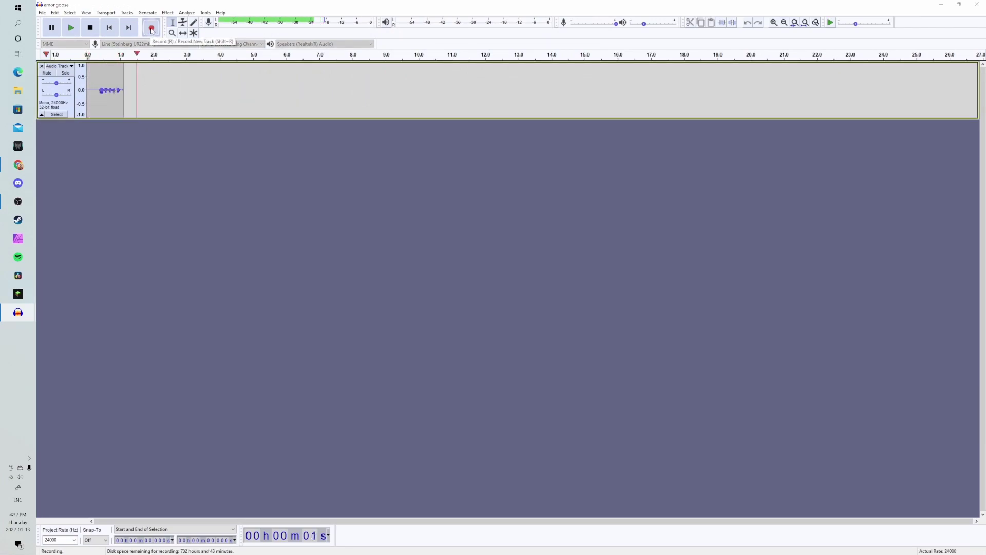
key(space)
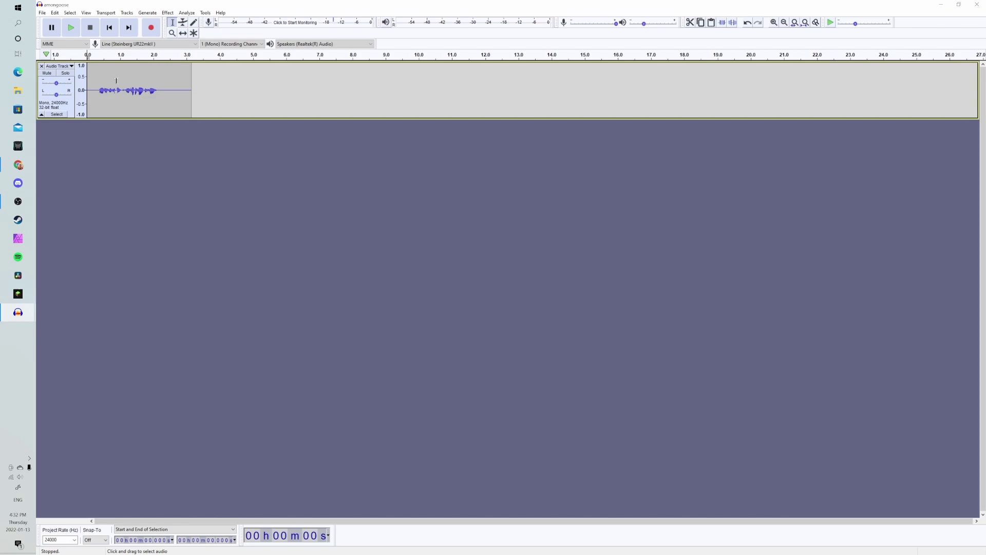
key(space)
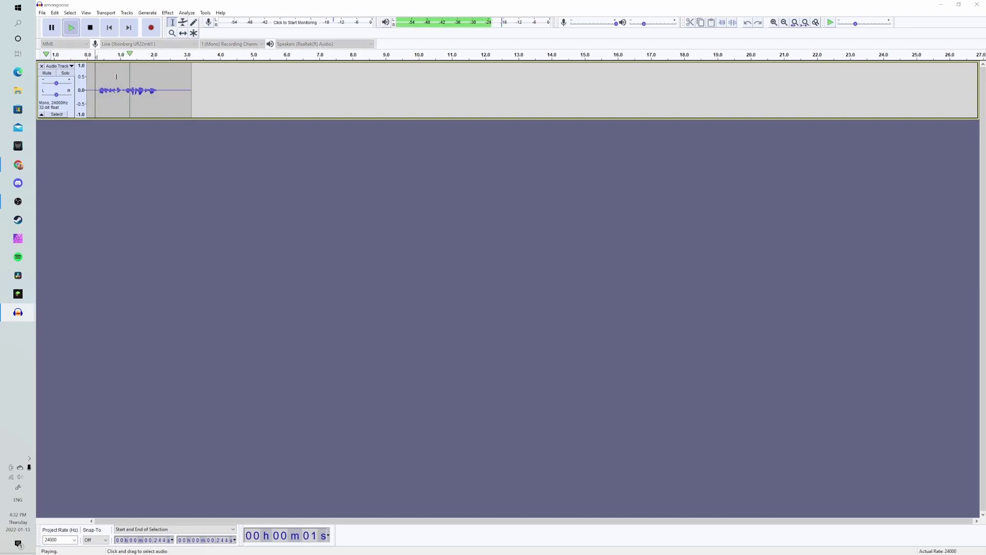
click(173, 81)
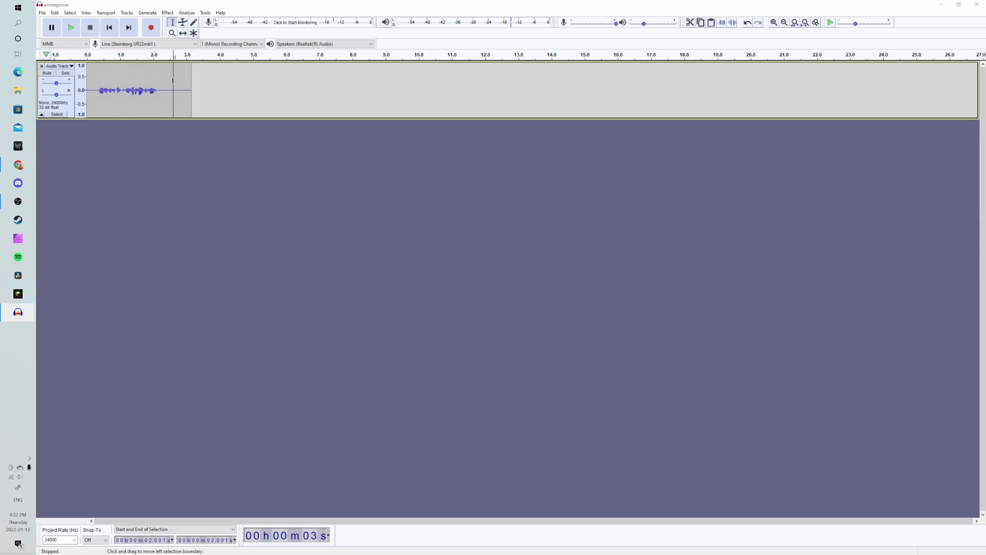
double_click(173, 80)
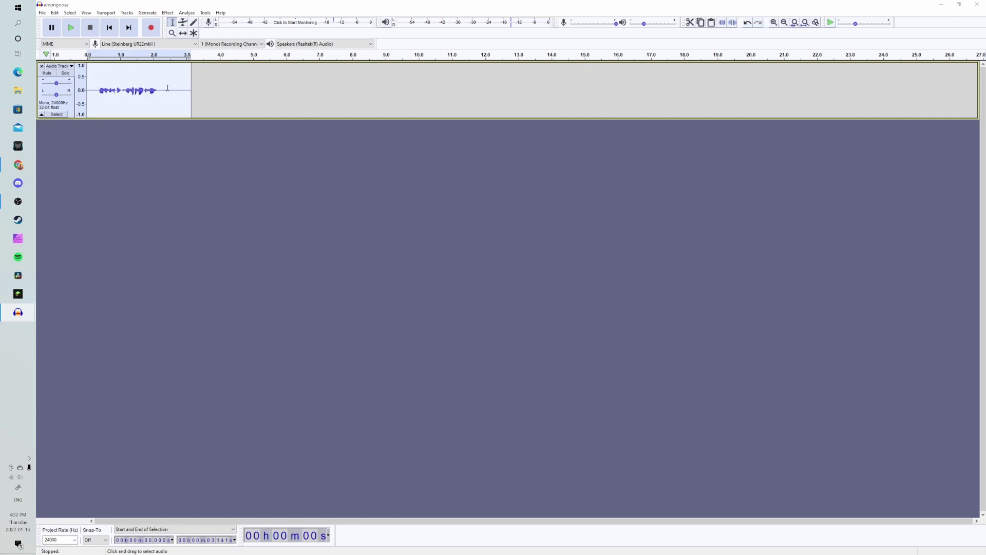
key(Delete)
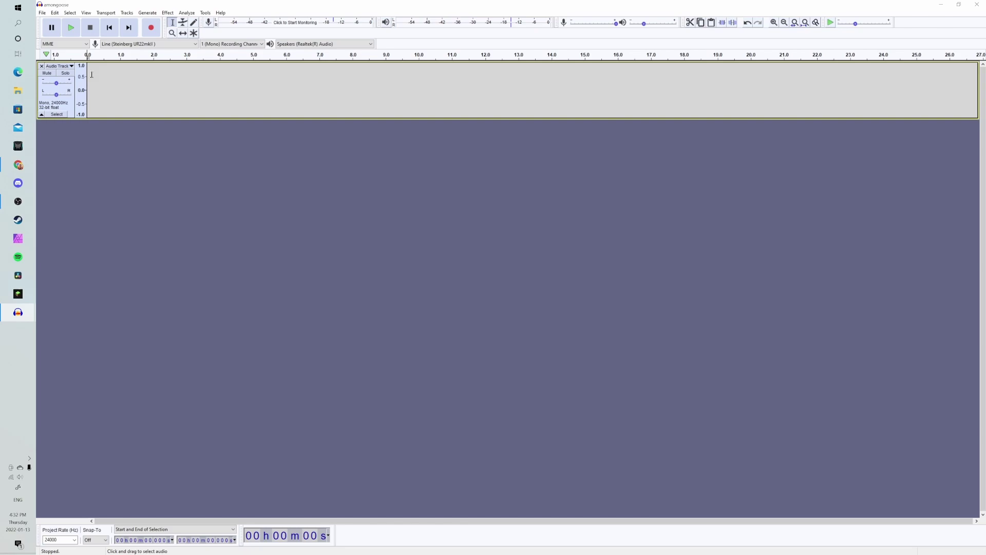
click(145, 31)
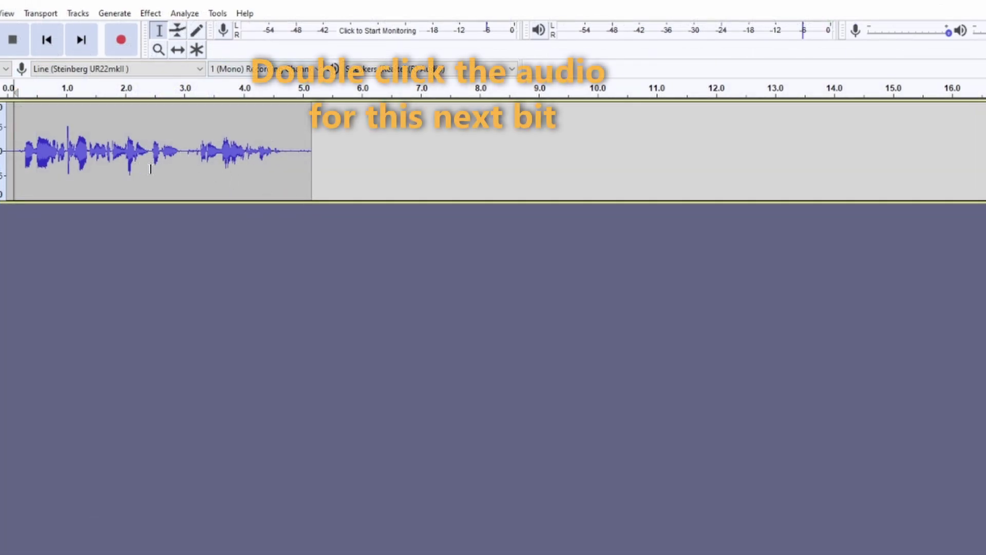
double_click(88, 150)
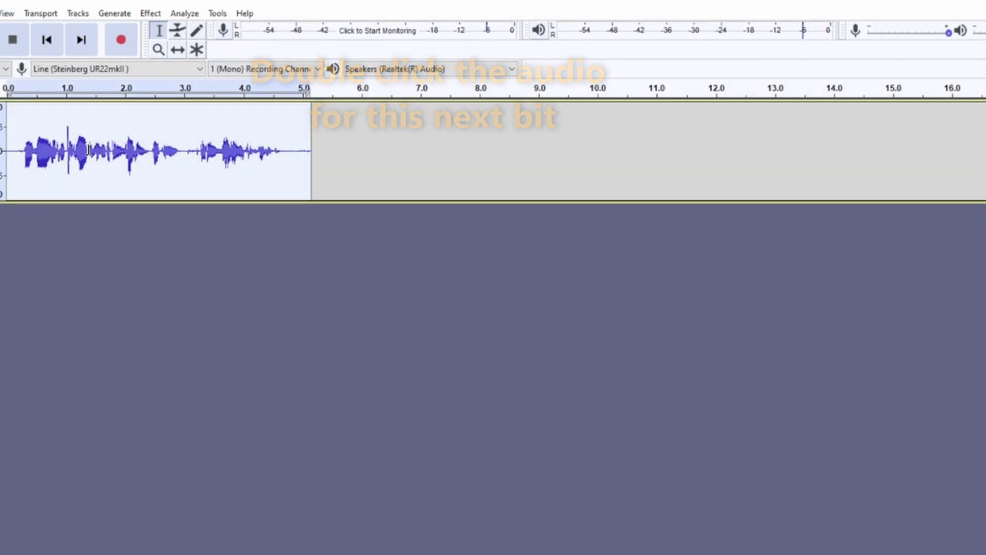
click(146, 14)
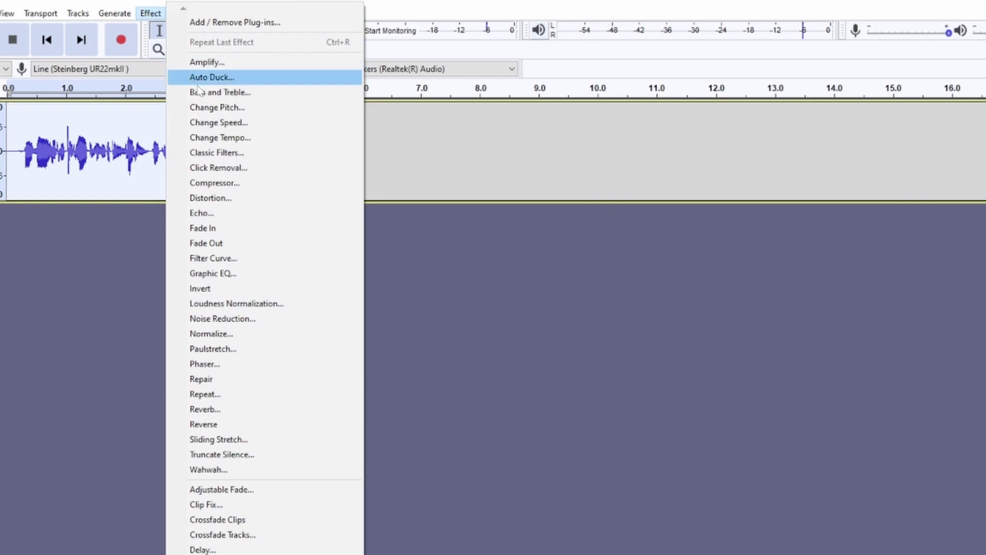
click(223, 109)
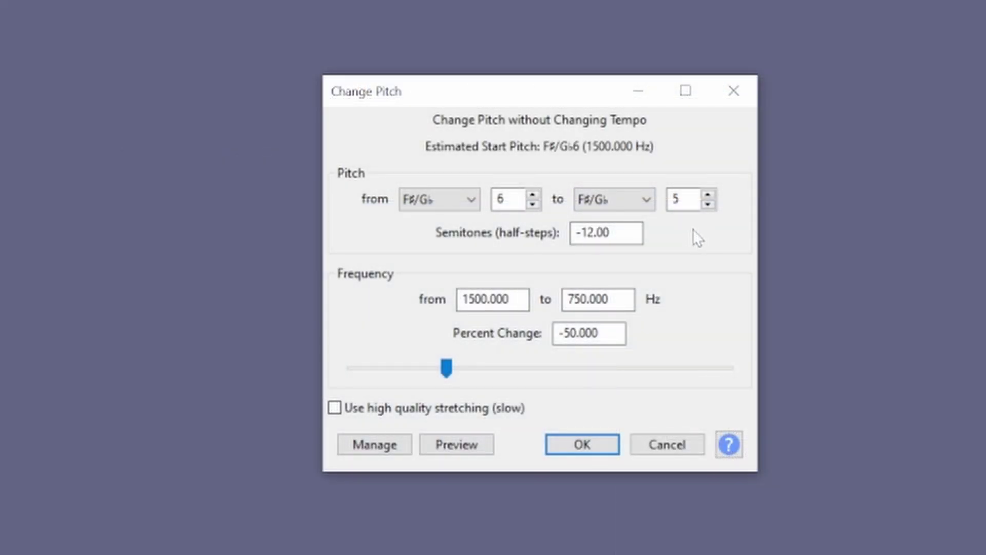
click(609, 232)
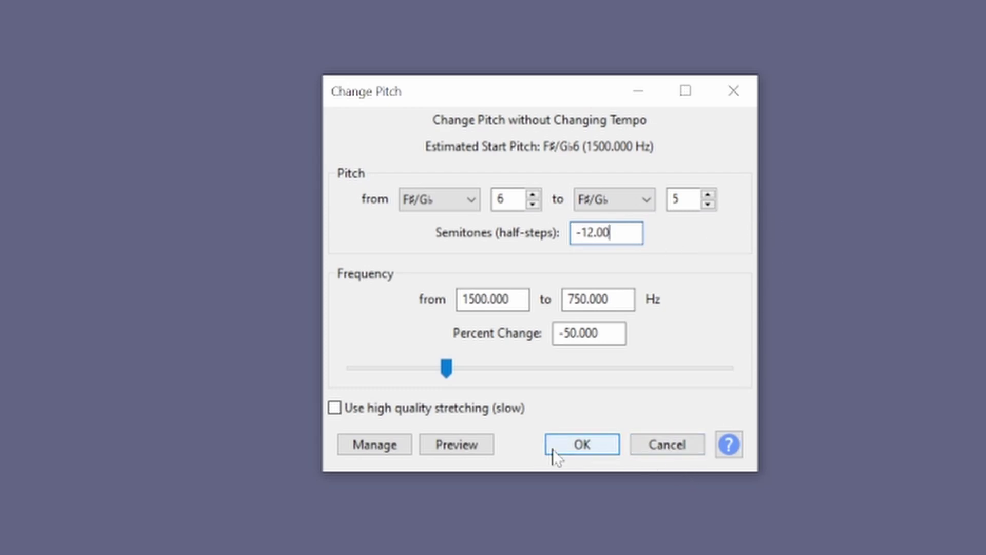
click(671, 448)
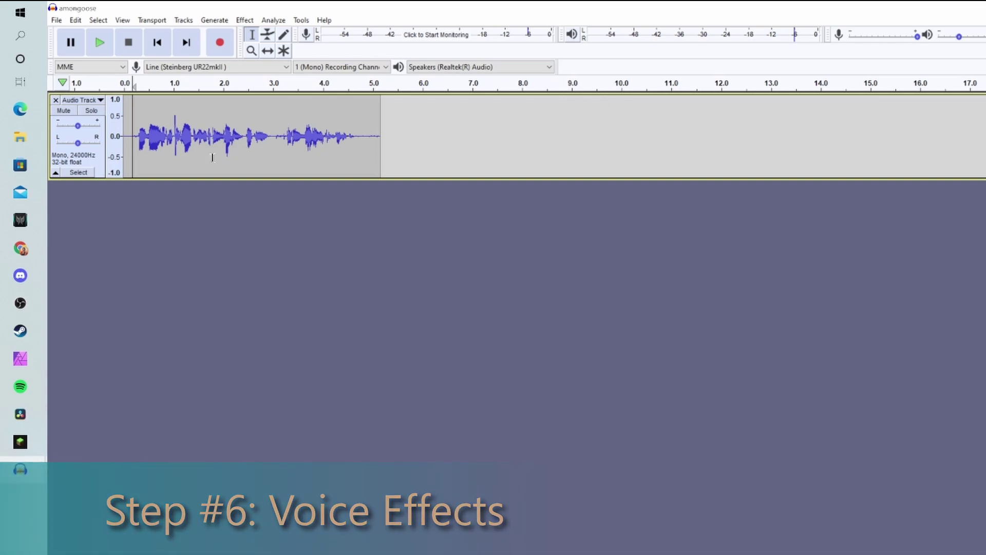
Duplicate the voice track twice with Ctrl+D to make three identical copies
click(104, 167)
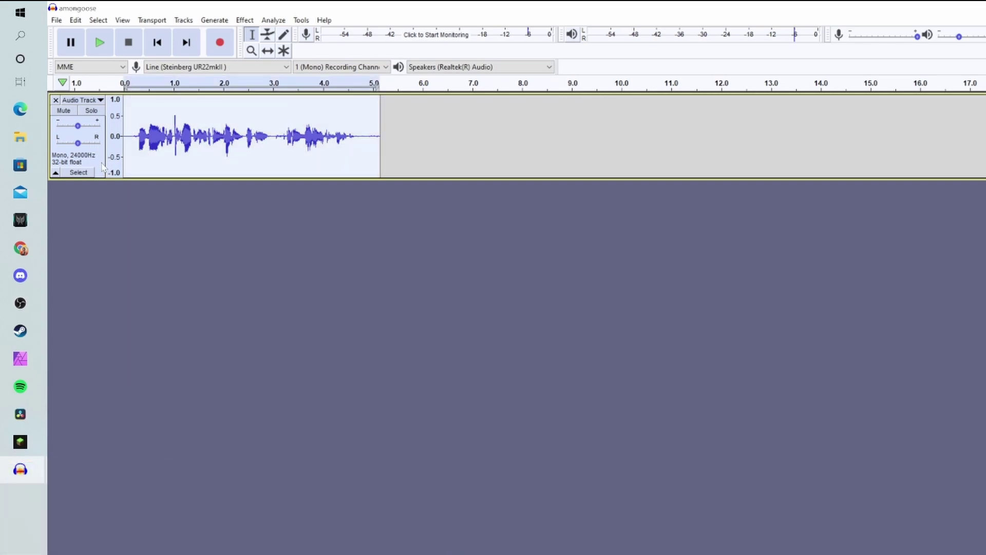
click(162, 210)
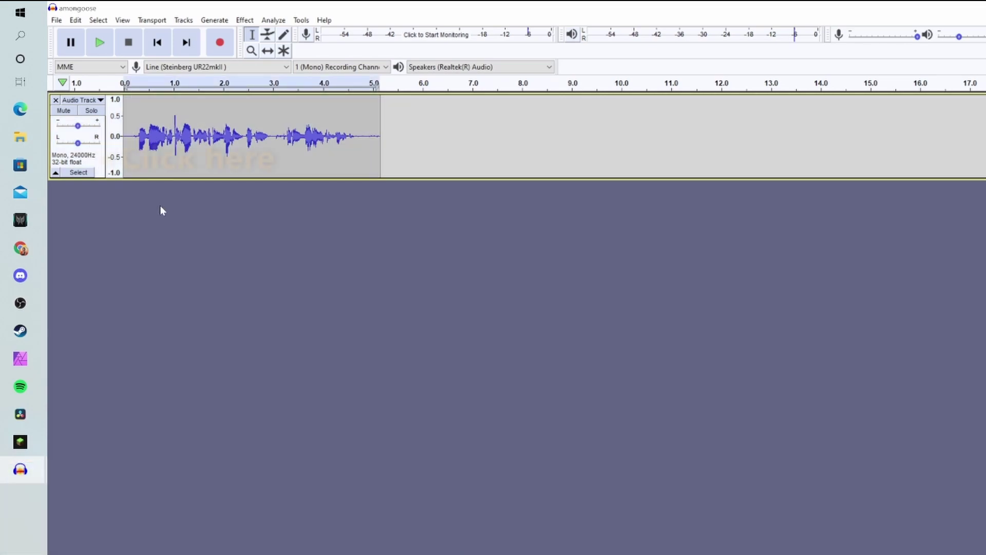
click(103, 162)
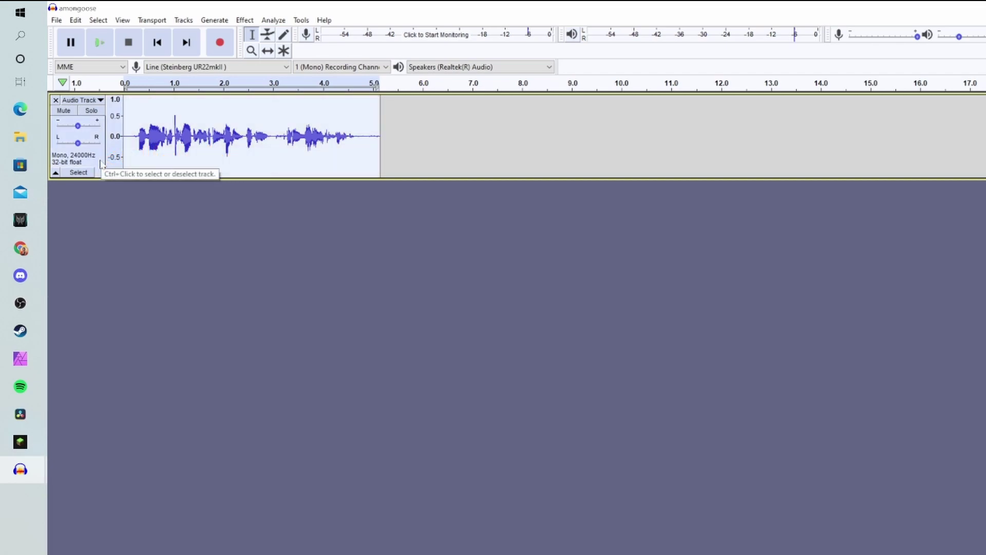
click(110, 224)
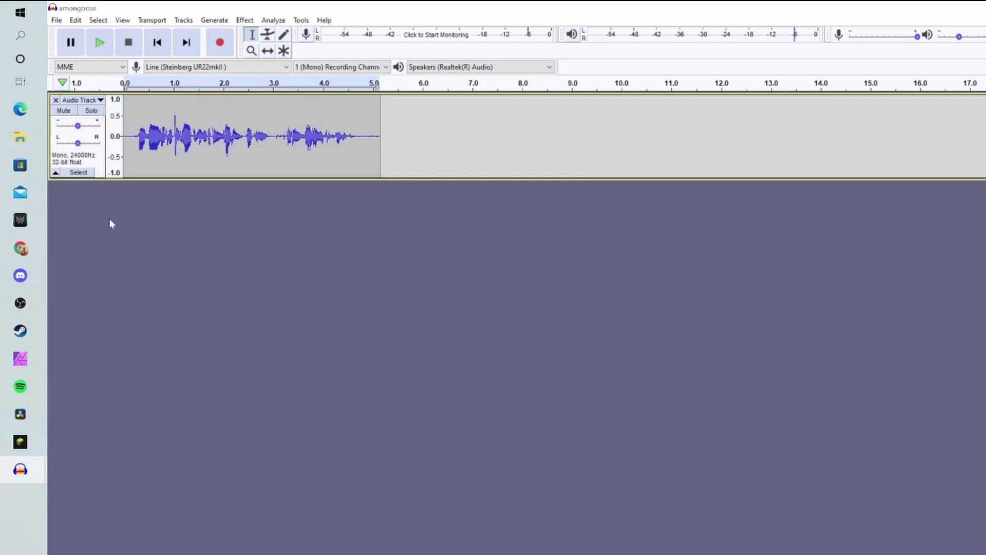
key(ctrl+d)
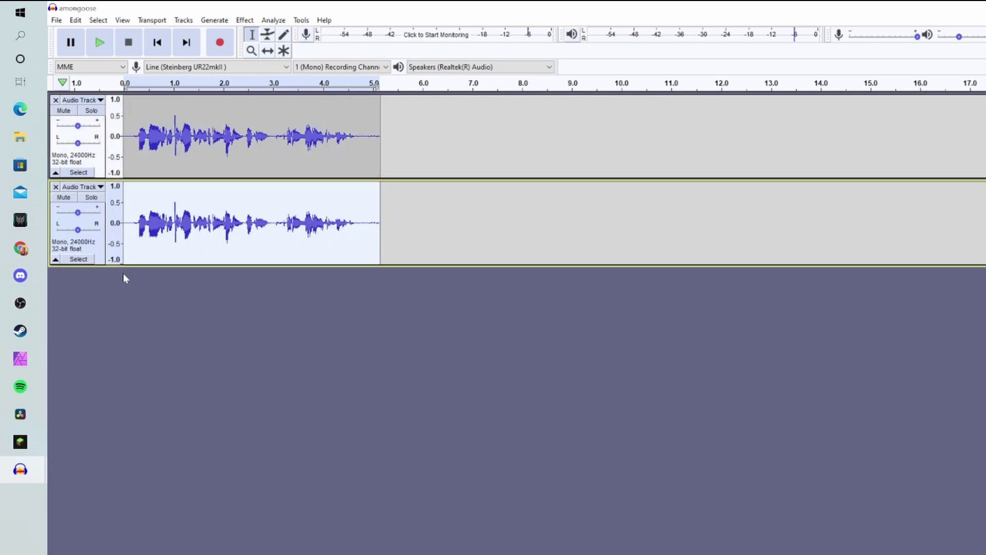
key(ctrl+d)
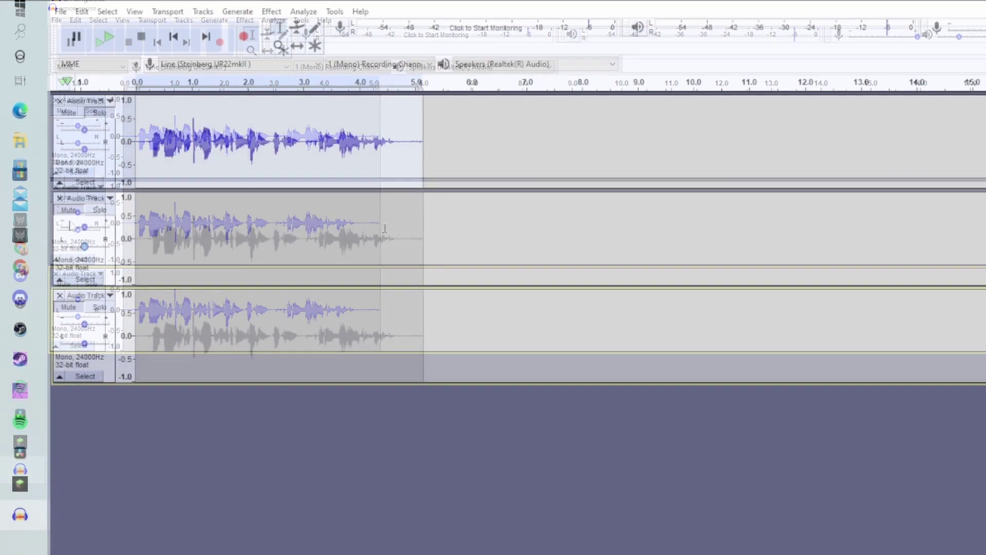
Select the first track's whole clip and bring up the Effect menu
click(148, 128)
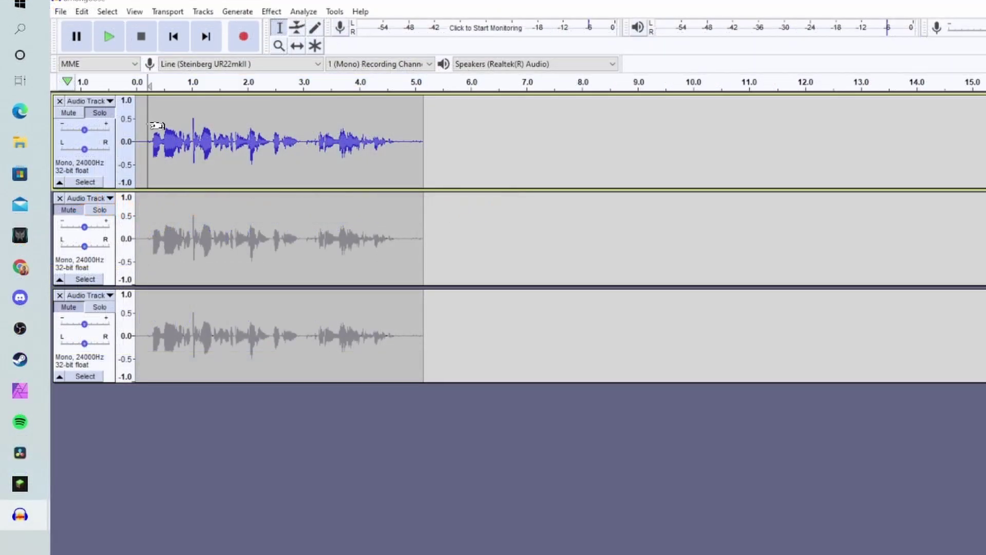
double_click(239, 150)
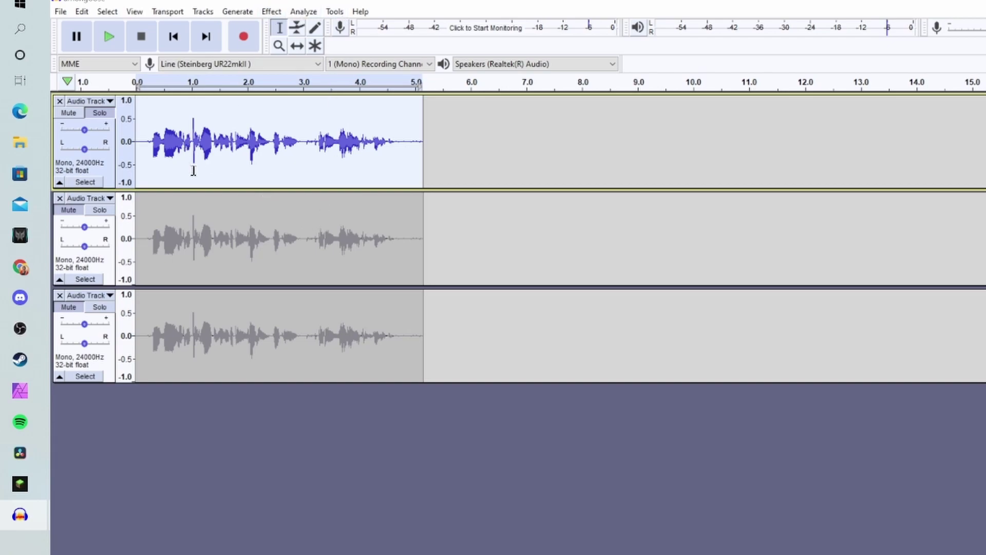
click(219, 220)
double_click(219, 156)
click(271, 12)
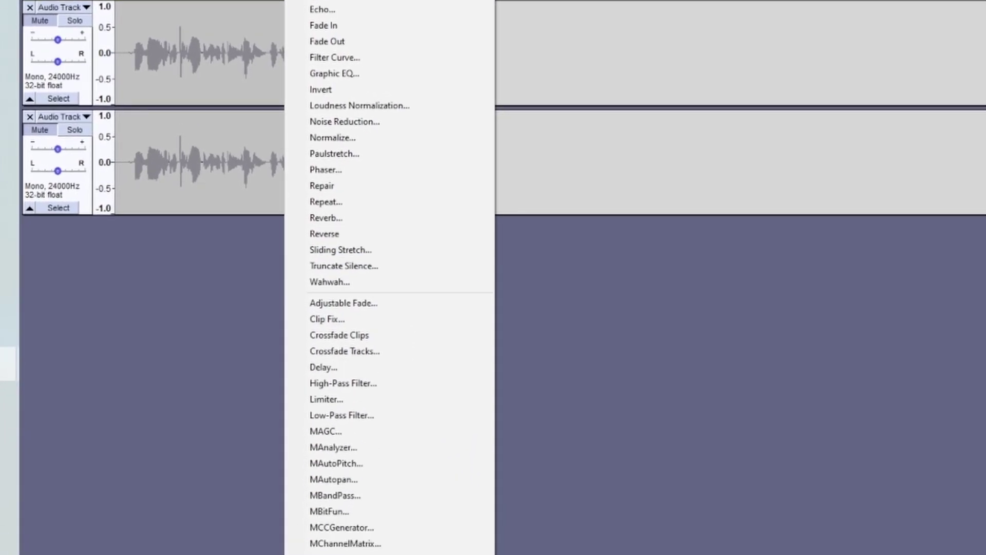
Open REZ3 for the first track's clip, load the 'they have arrived' preset and preview it
mouse_move(308, 550)
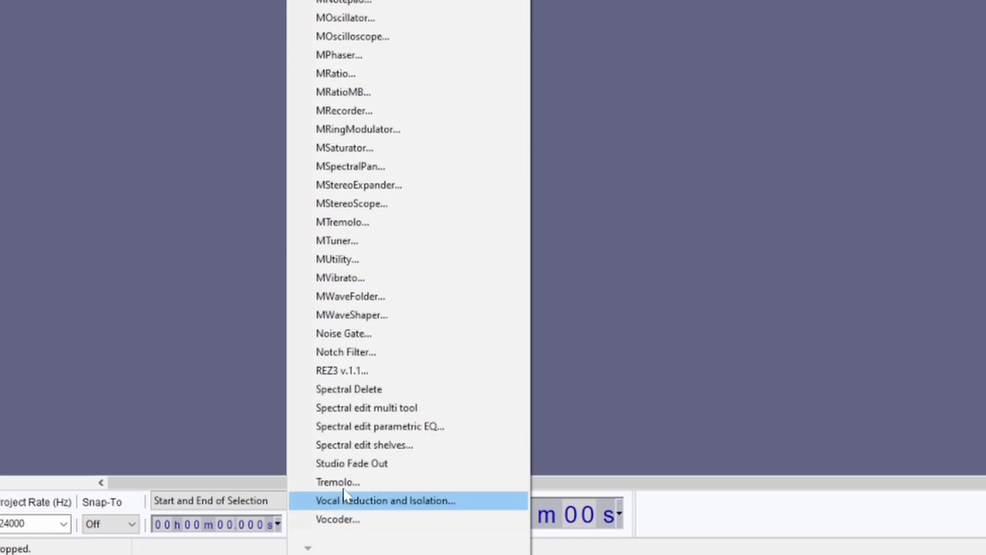
click(366, 371)
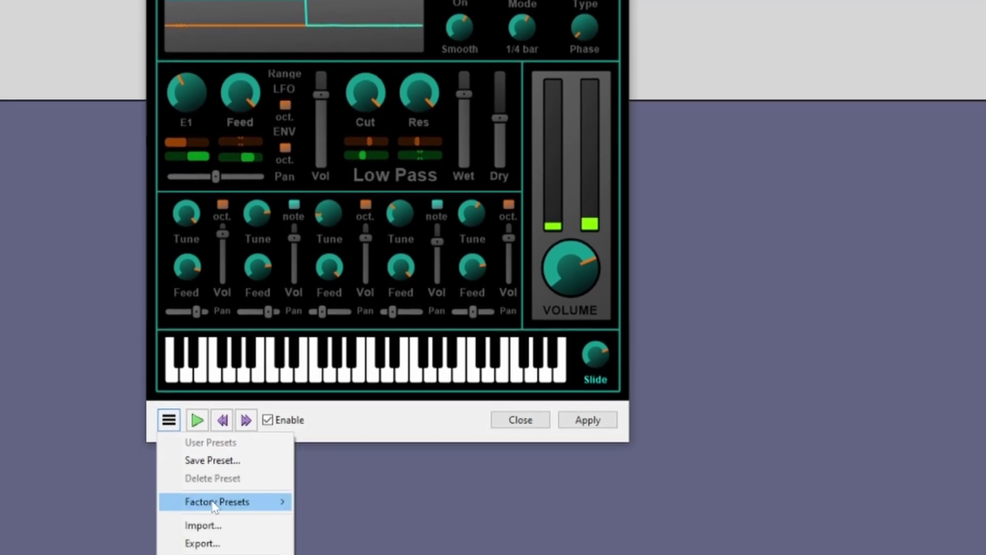
mouse_move(211, 554)
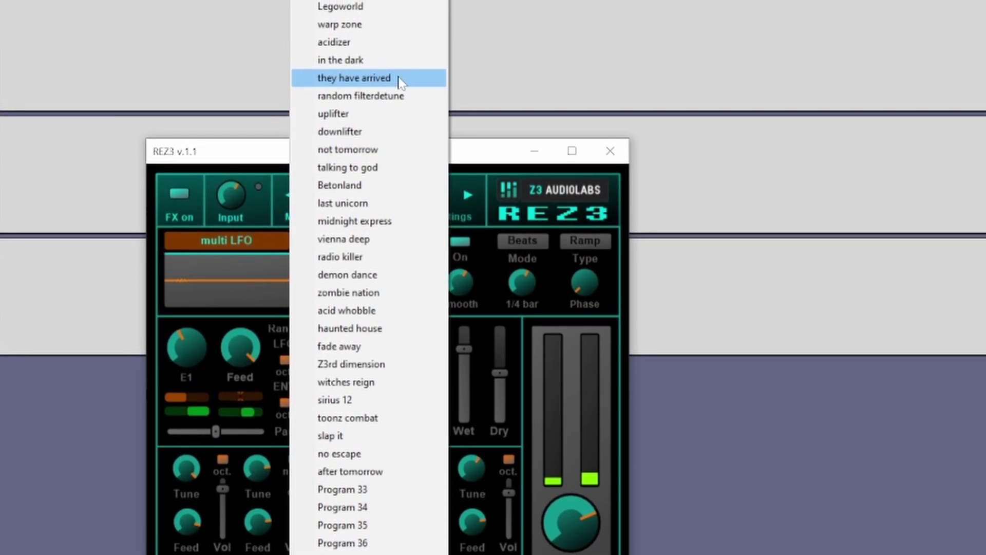
click(399, 80)
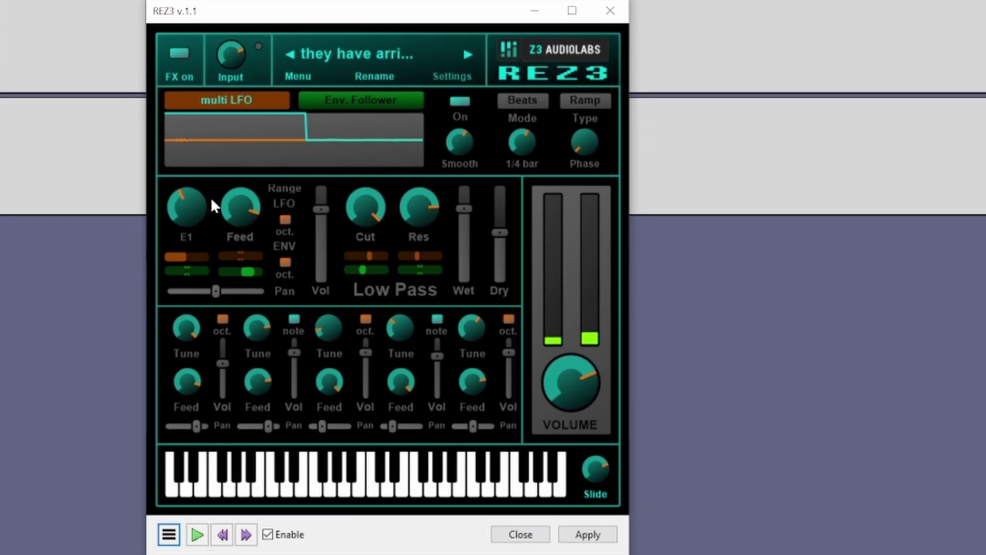
click(198, 205)
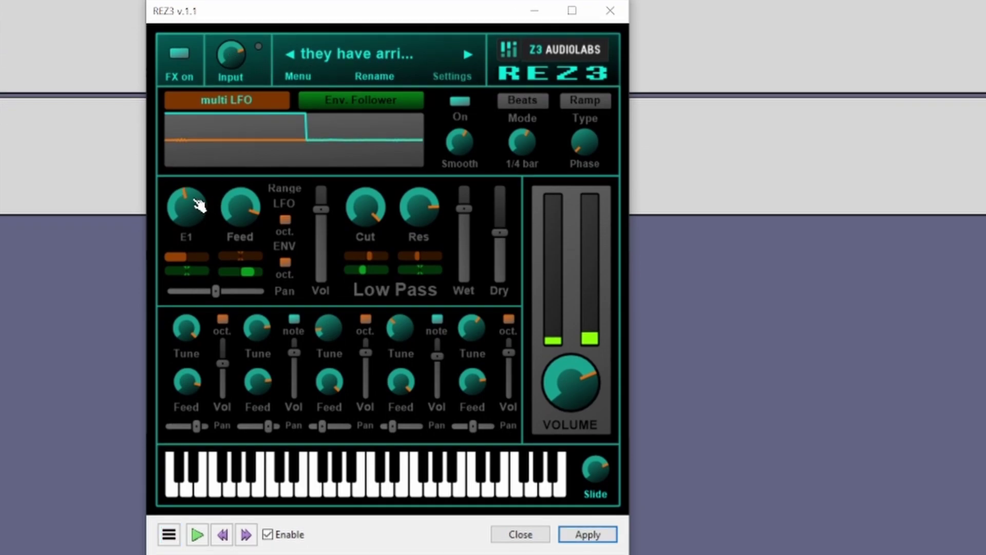
click(236, 67)
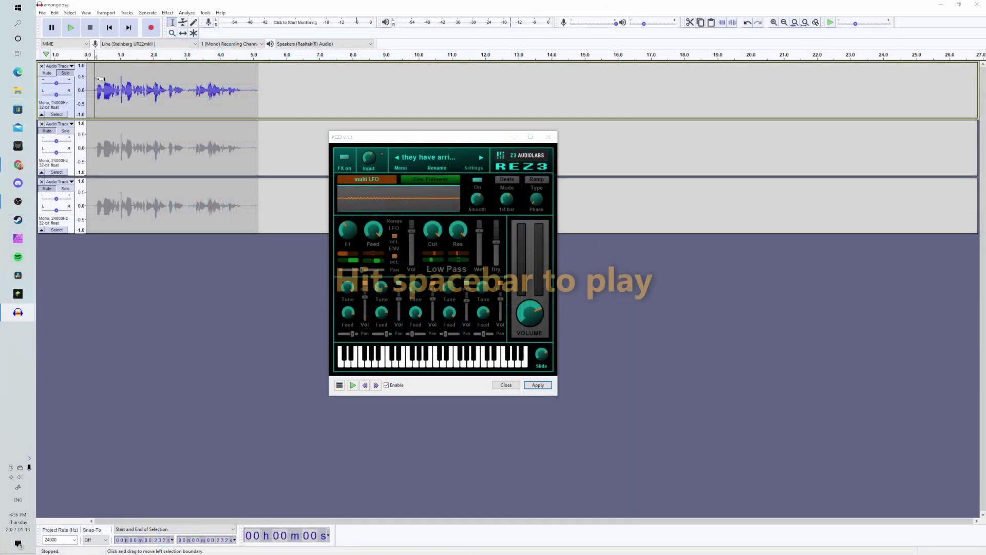
key(space)
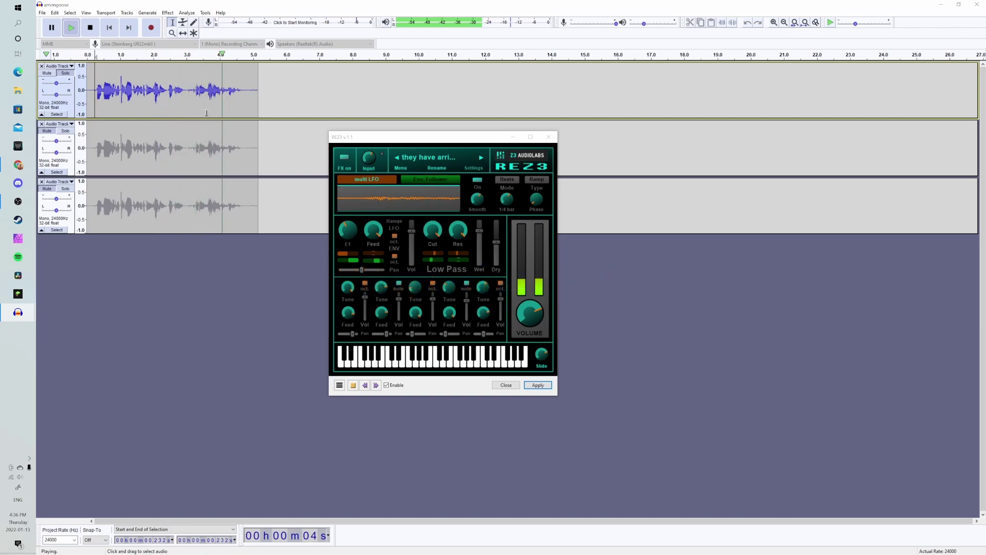
Apply REZ3 to the first track's whole clip and raise its gain to about +15 dB
double_click(171, 90)
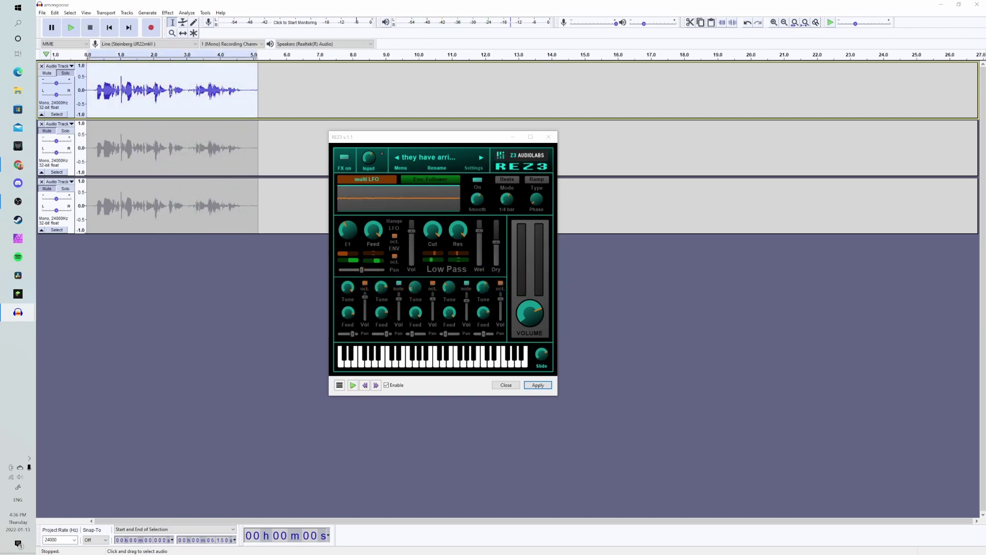
click(545, 385)
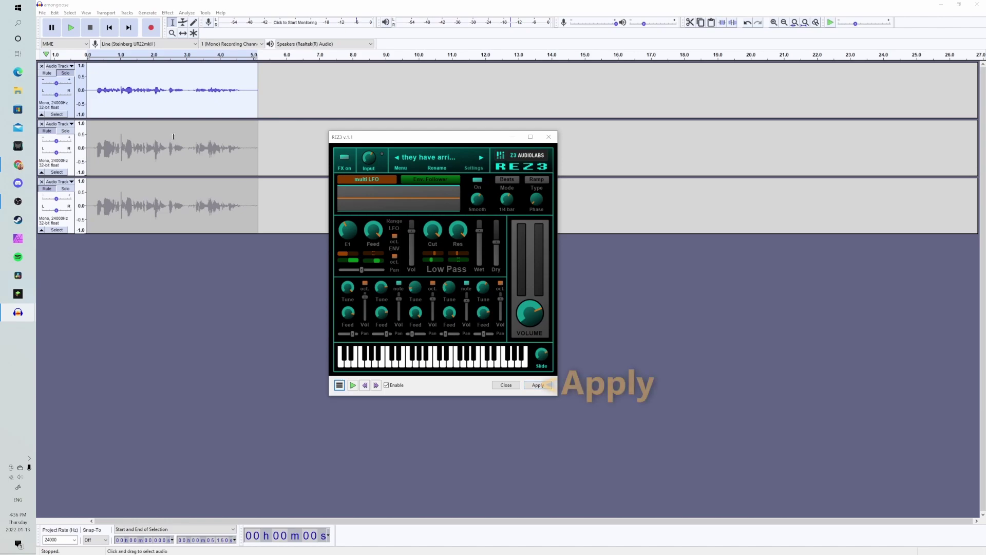
click(93, 90)
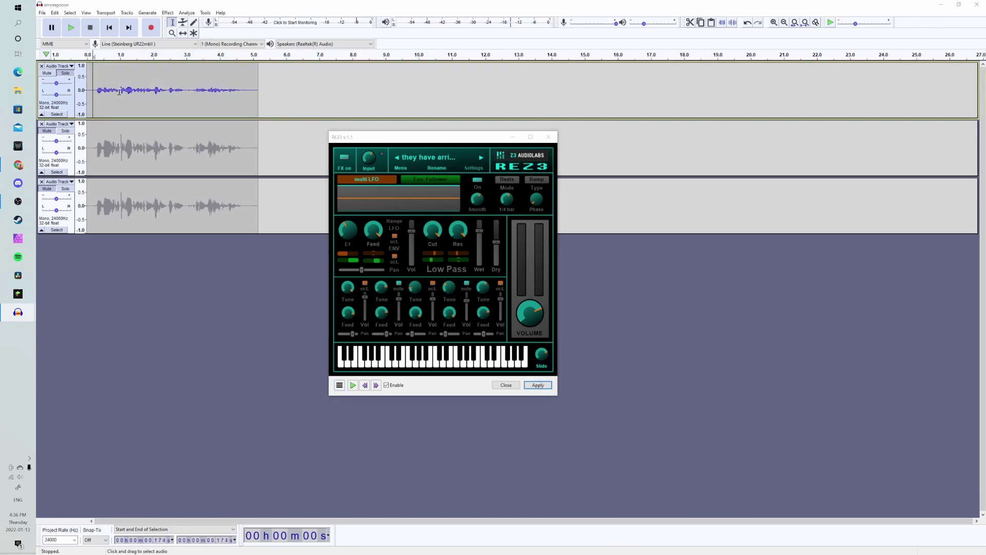
key(space)
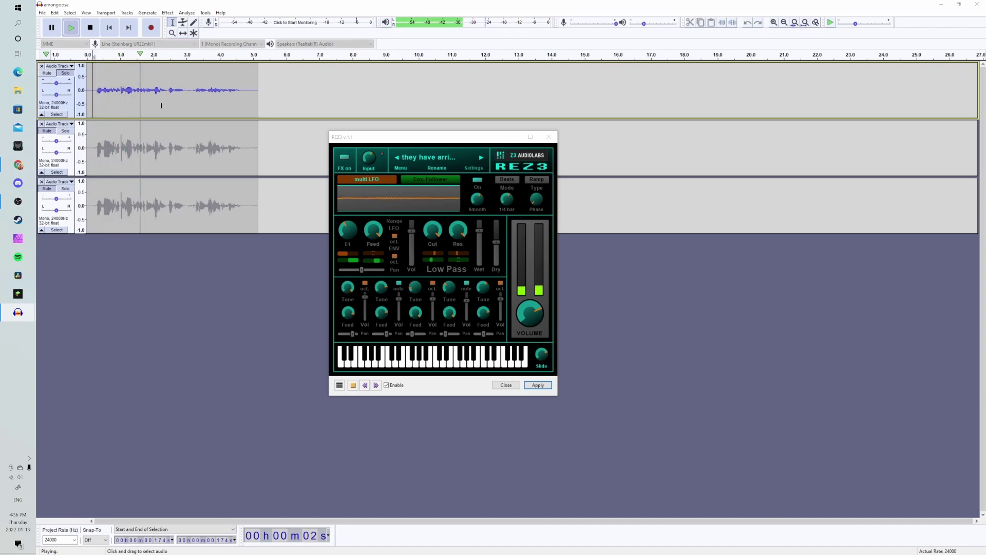
drag(68, 85, 61, 83)
key(space)
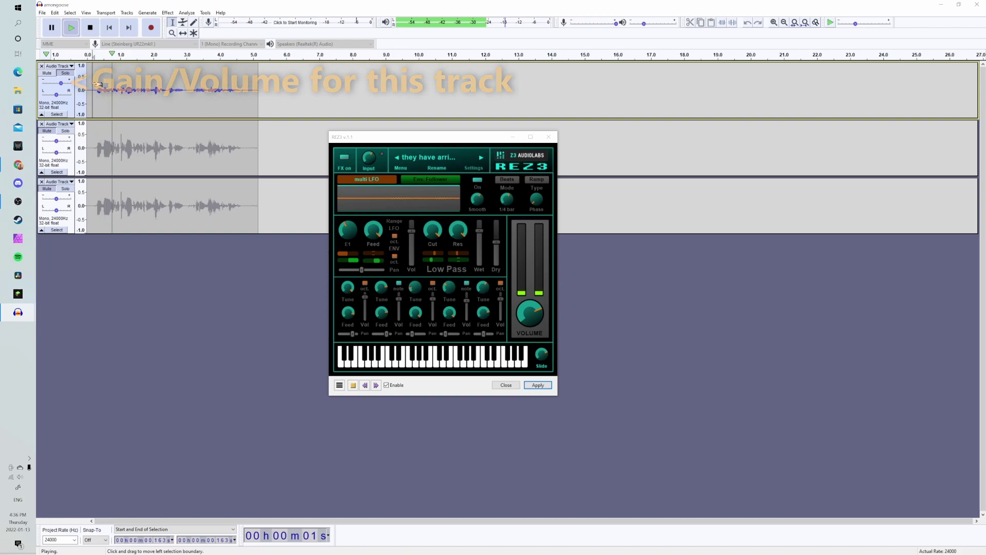
drag(61, 83, 63, 89)
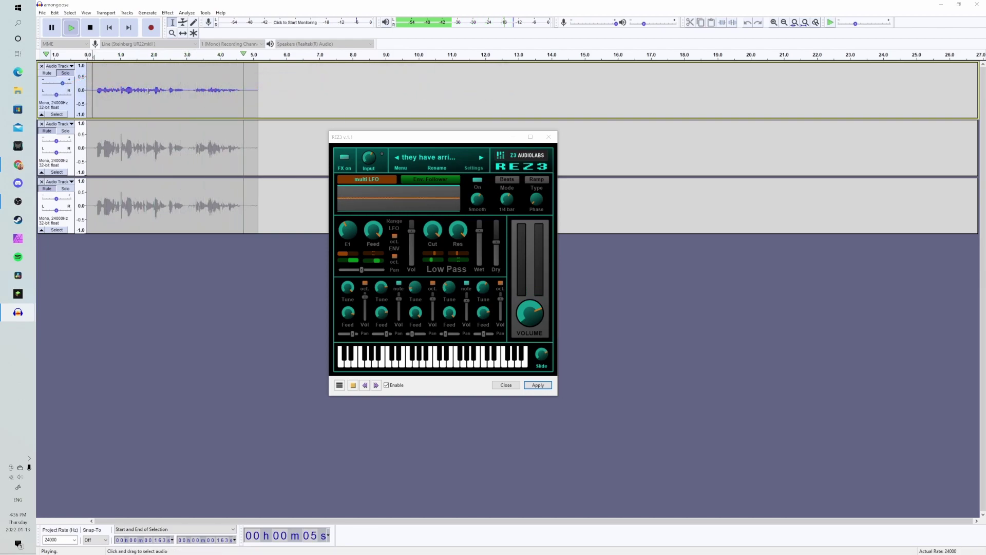
Close the REZ3 window and ease the first track's gain down to +8 dB
click(507, 385)
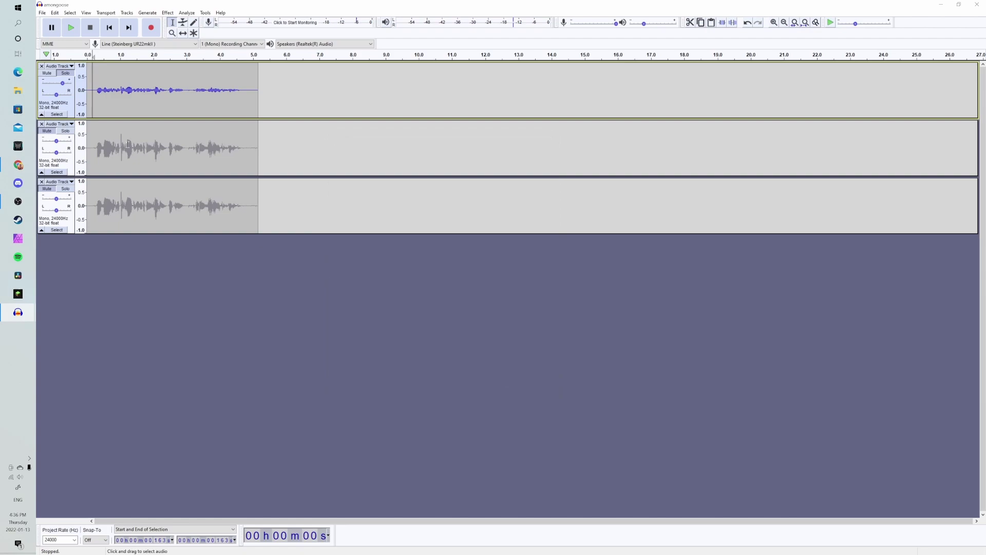
key(space)
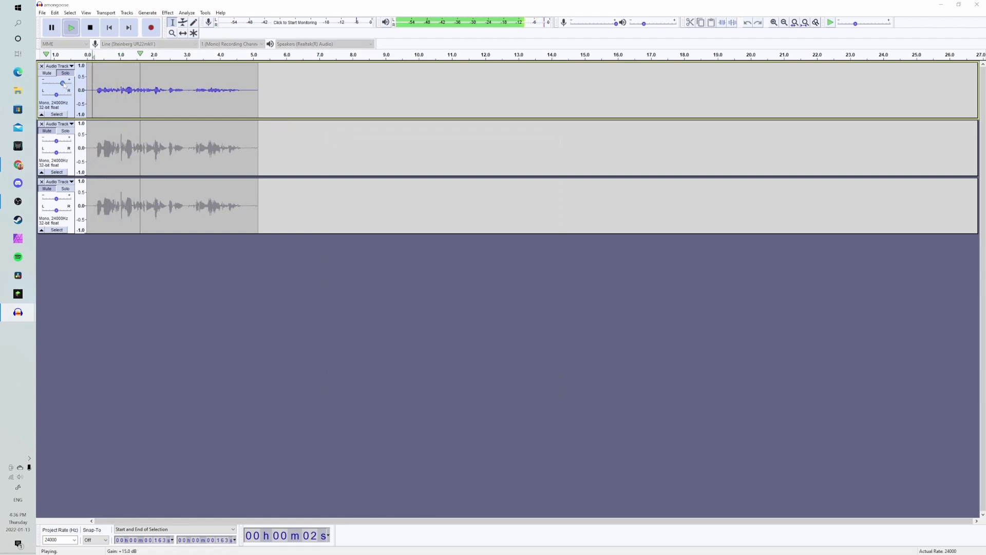
drag(62, 83, 60, 83)
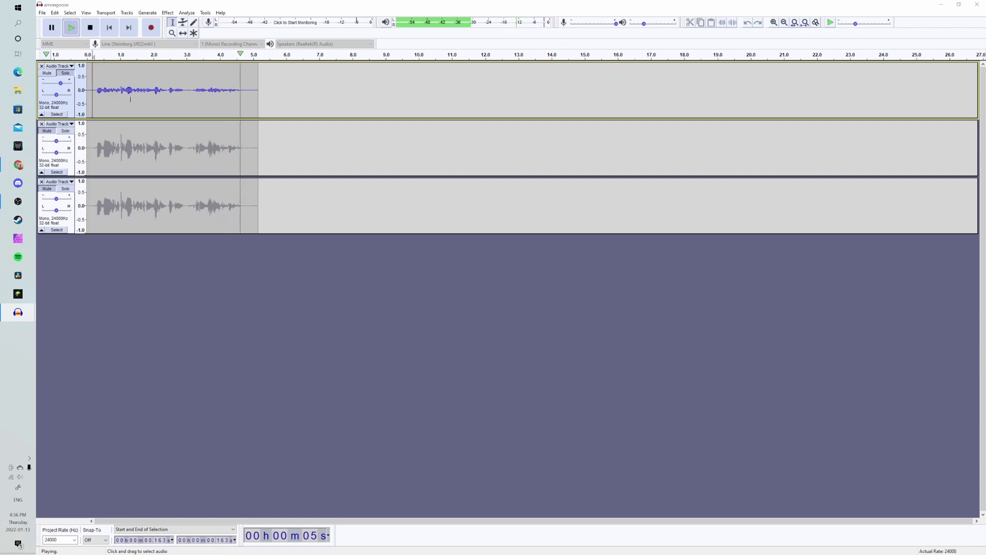
Unmute the second voice track and set the playback start at 0.743 s
double_click(178, 92)
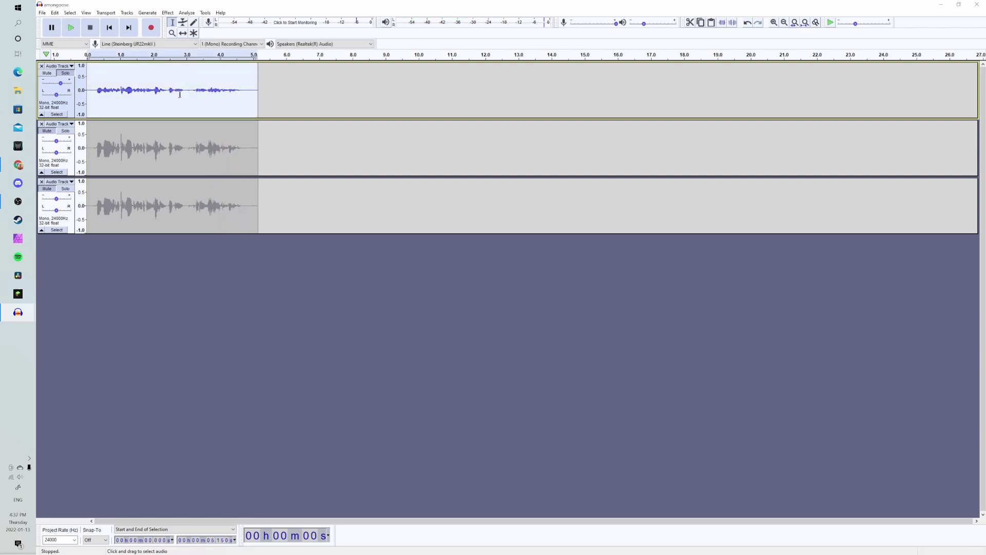
click(271, 311)
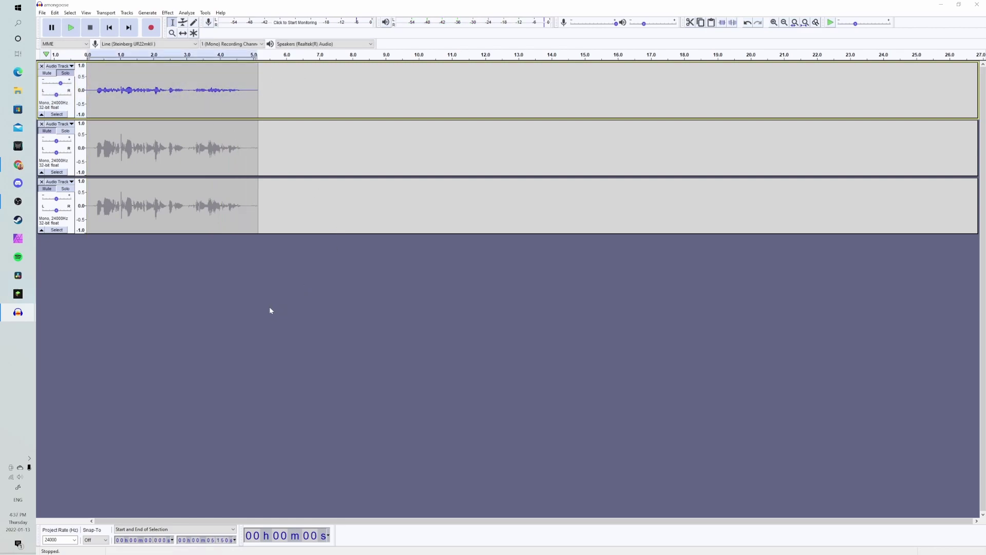
click(49, 133)
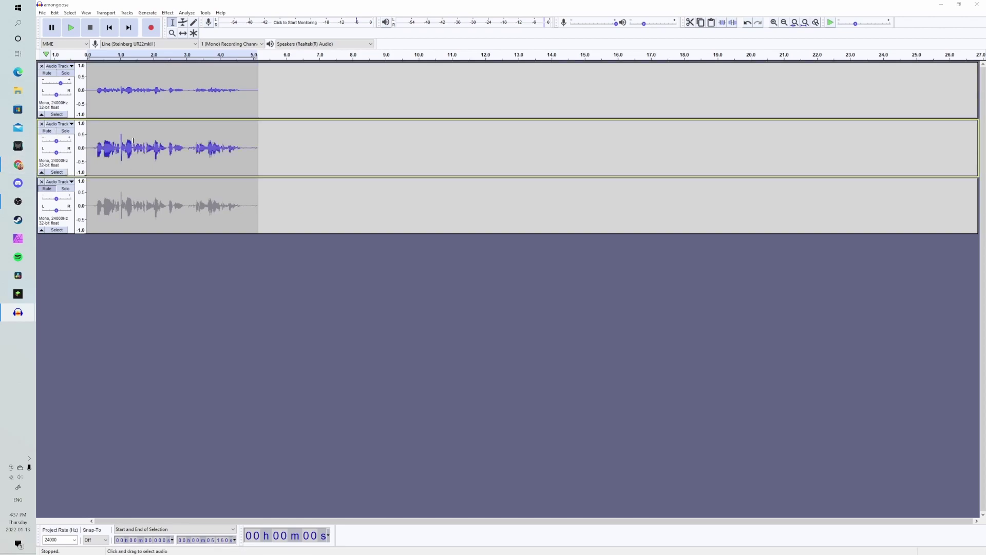
click(111, 97)
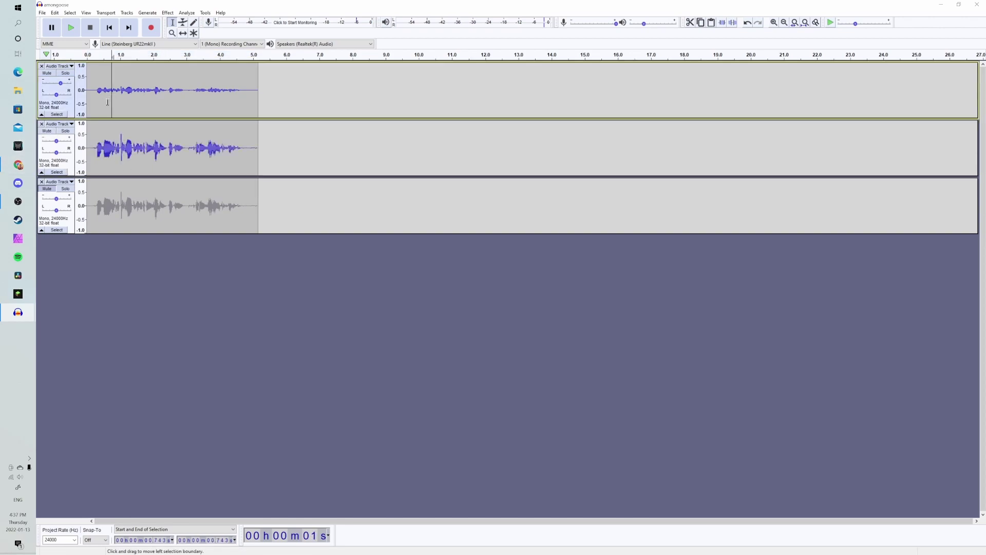
Raise the second track's whole clip by 3 semitones with Change Pitch
double_click(132, 135)
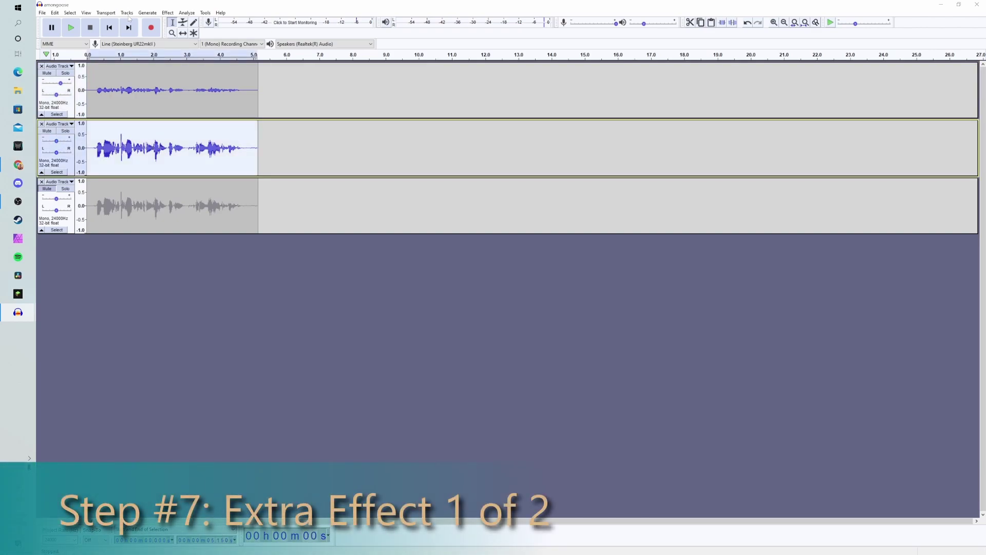
click(172, 13)
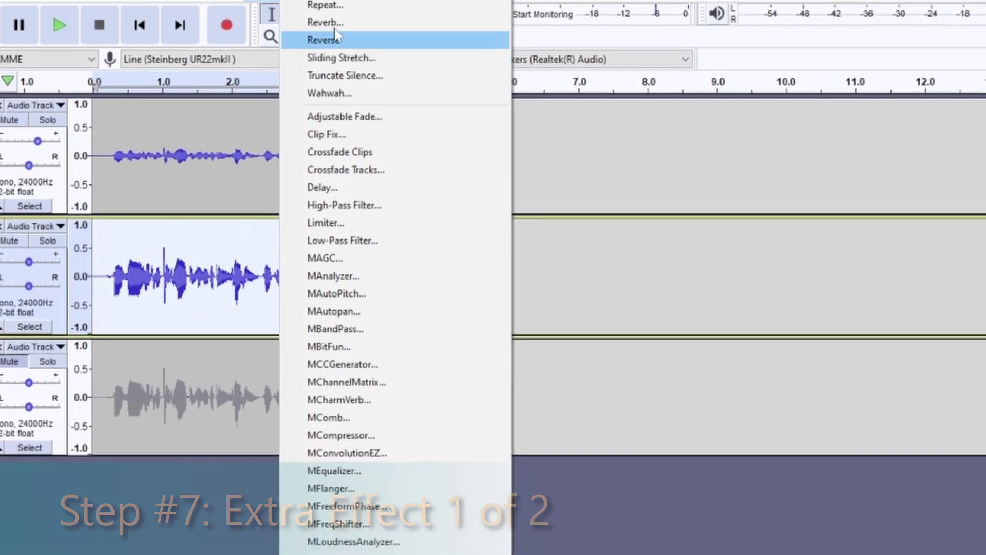
mouse_move(302, 0)
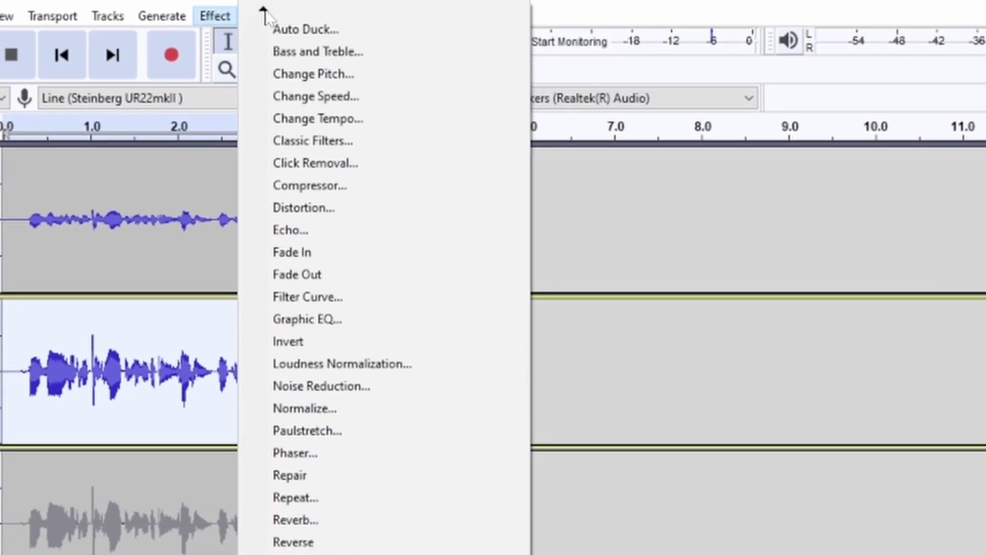
click(338, 132)
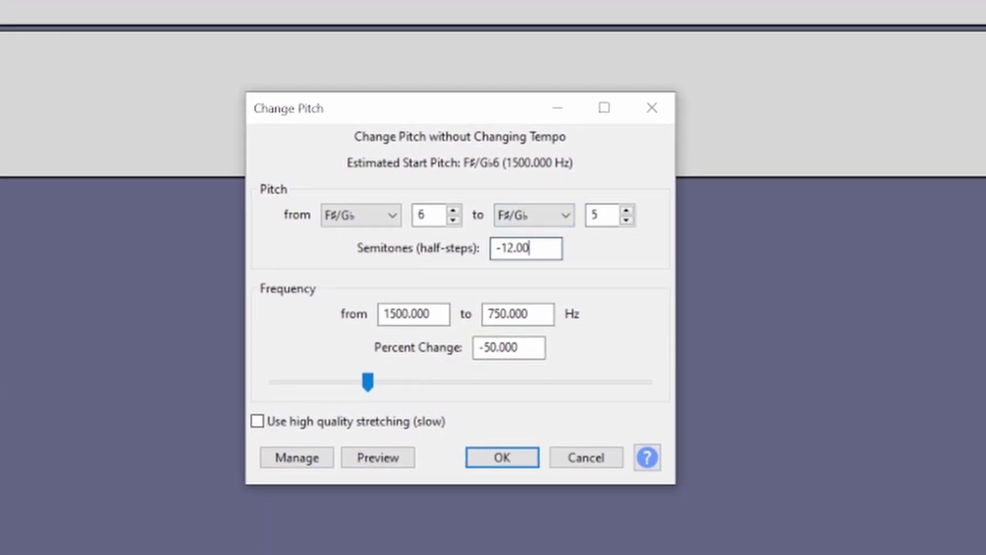
key(BackSpace)
key(BackSpace)
key(BackSpace)
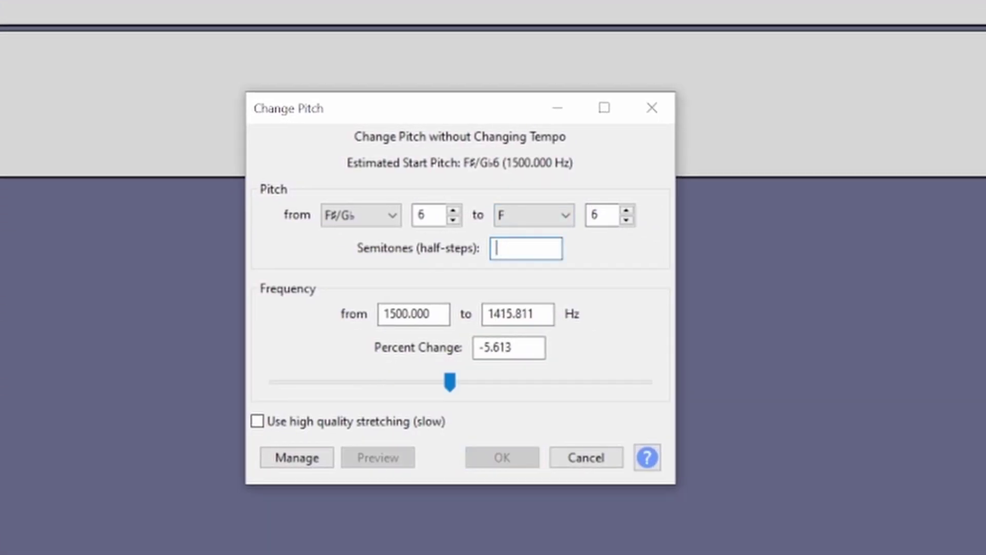
text(3)
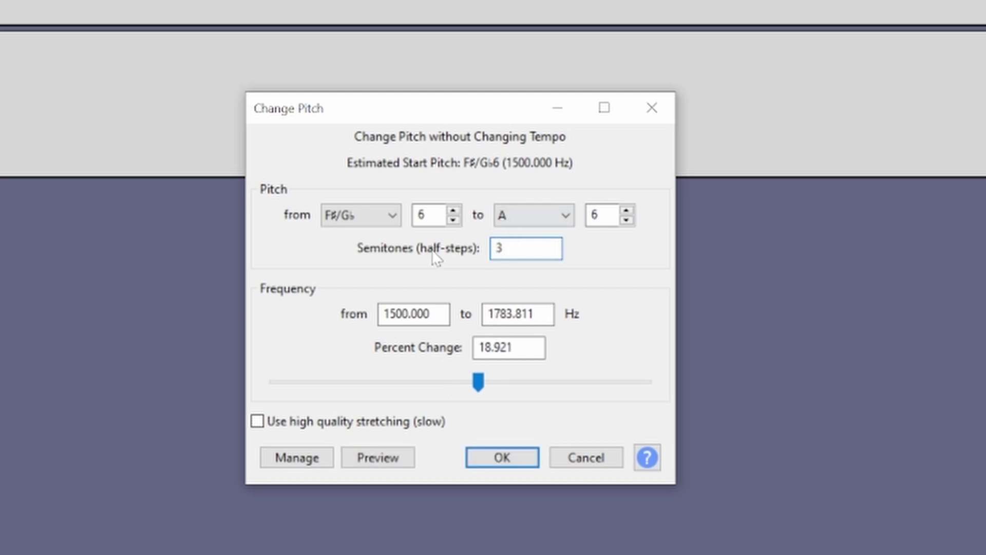
click(502, 458)
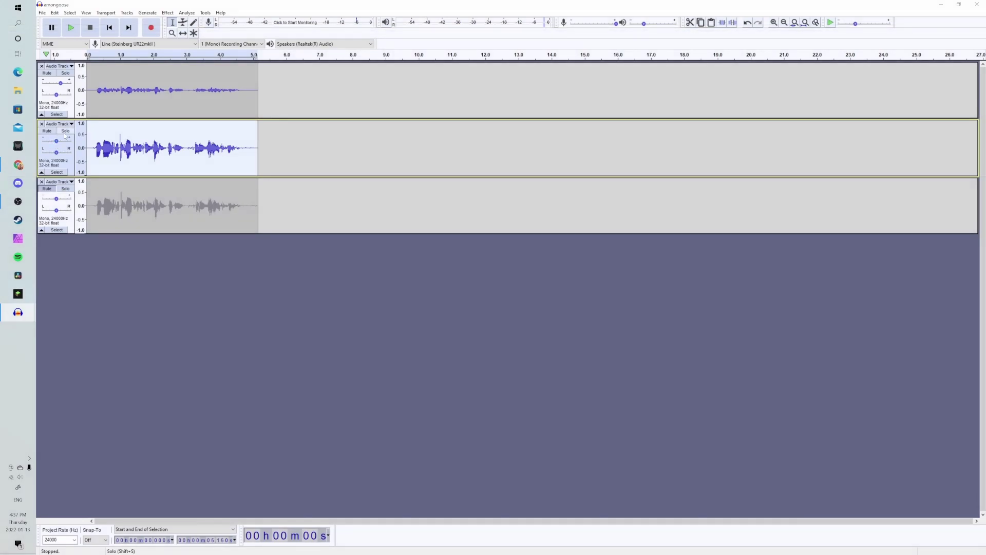
Solo the second track and play it briefly from near the beginning
click(65, 131)
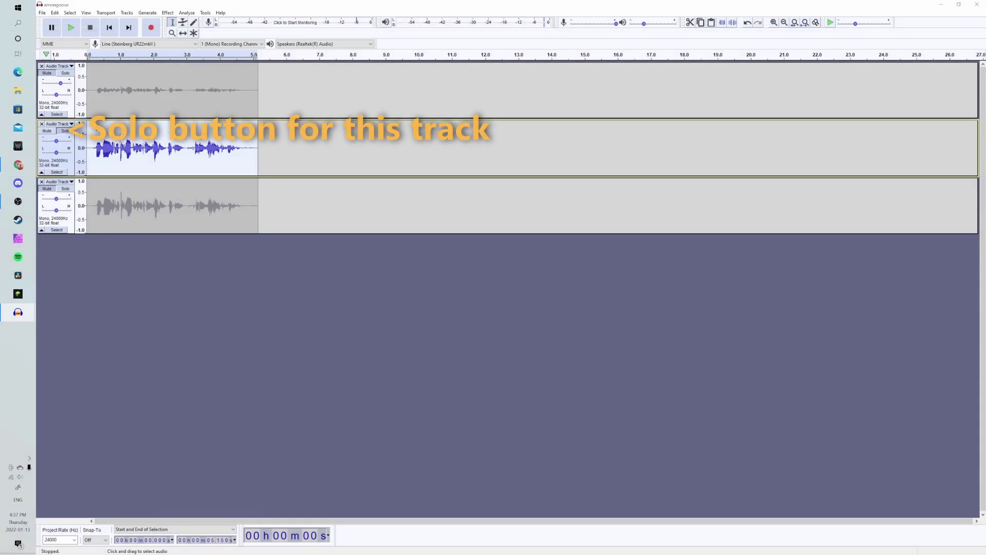
click(90, 79)
key(space)
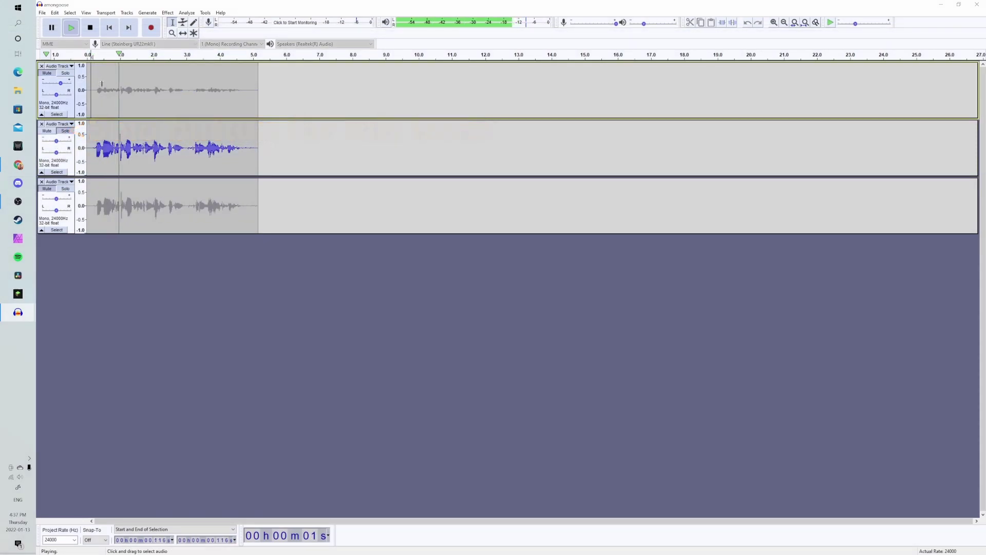
key(space)
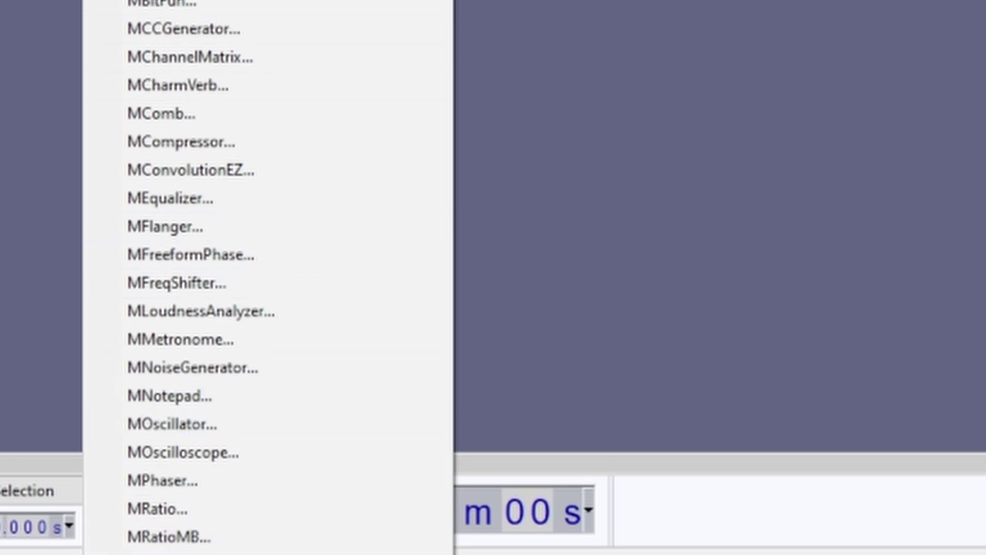
Open MPhaser on the second track, preview it, and raise dry/wet to 52.8% and saturation to 100%
scroll(162, 434, down, 3)
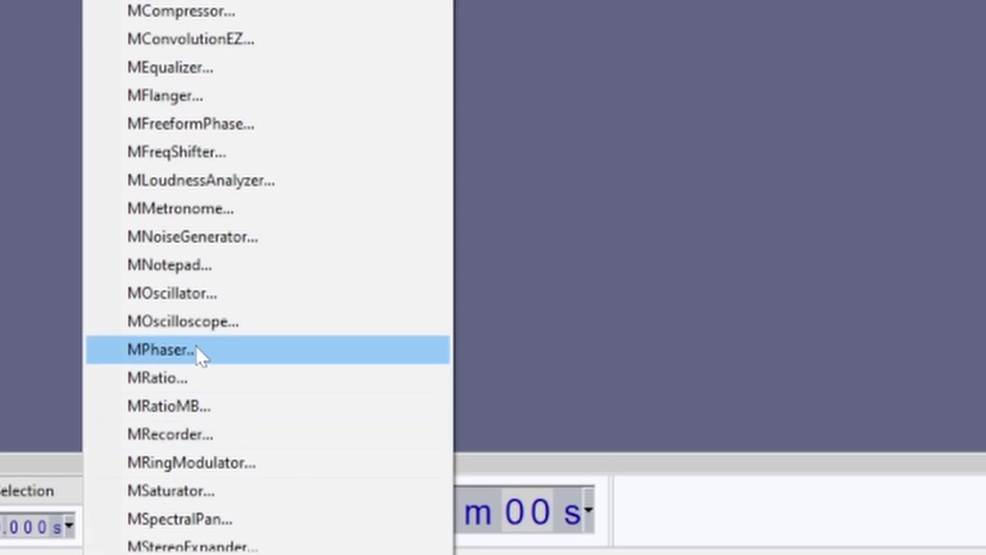
click(200, 349)
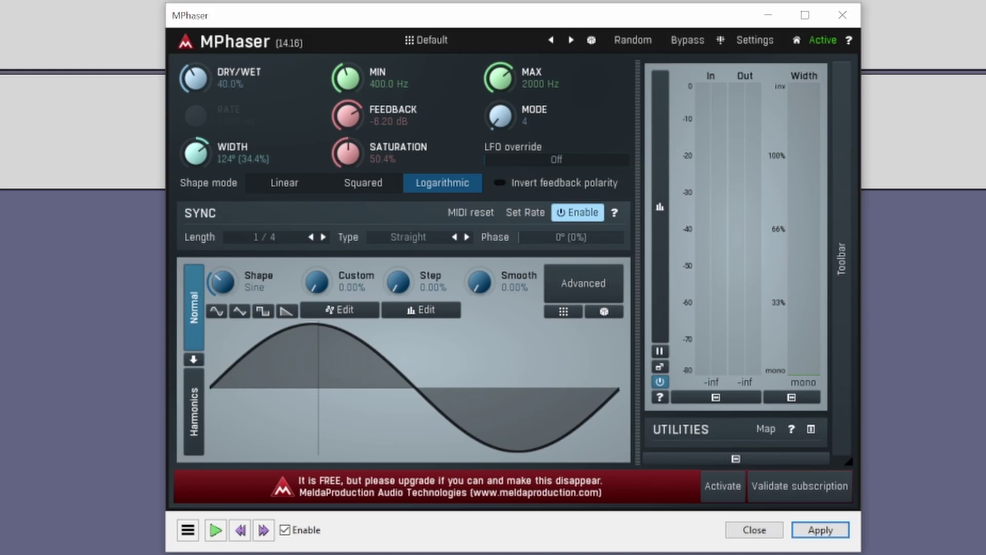
click(215, 529)
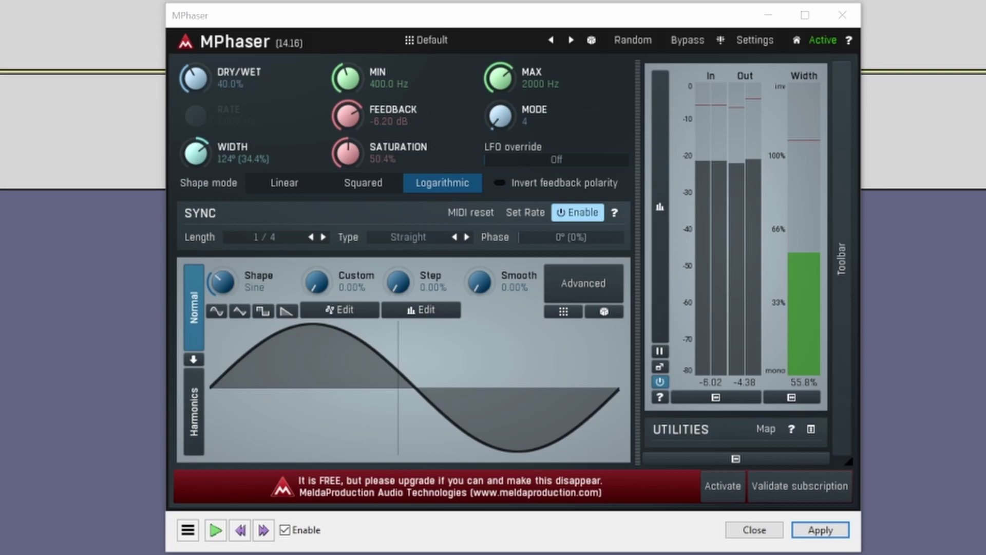
mouse_move(195, 78)
mouse_down()
mouse_move(195, 44)
mouse_move(196, 90)
mouse_move(195, 77)
mouse_up()
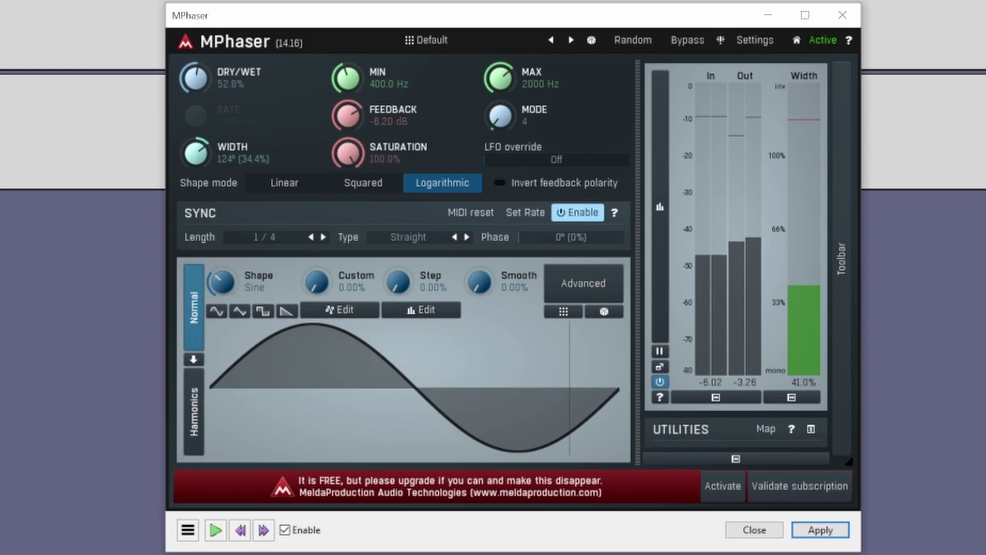
key(space)
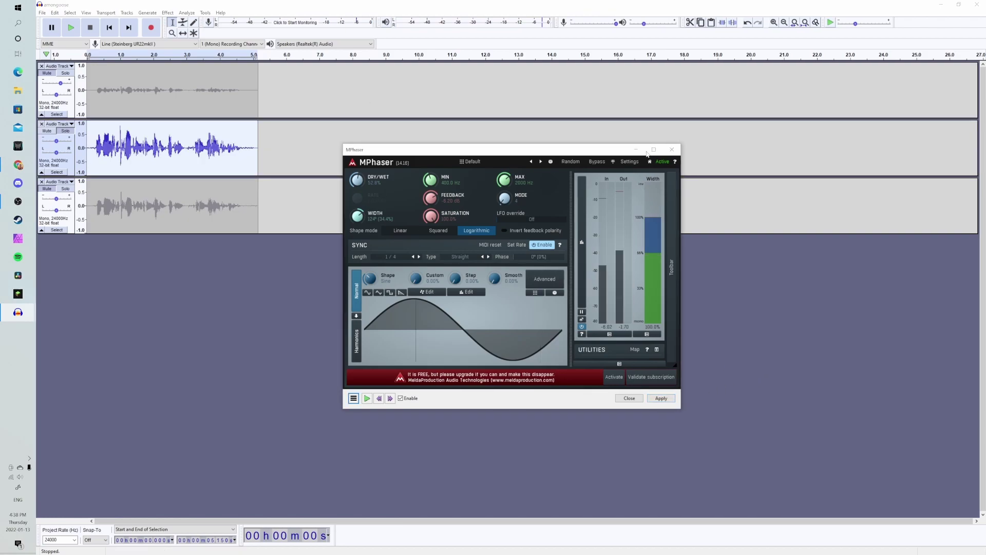
Close MPhaser, unsolo the second track, mute the third, and play the first two tracks together
click(672, 150)
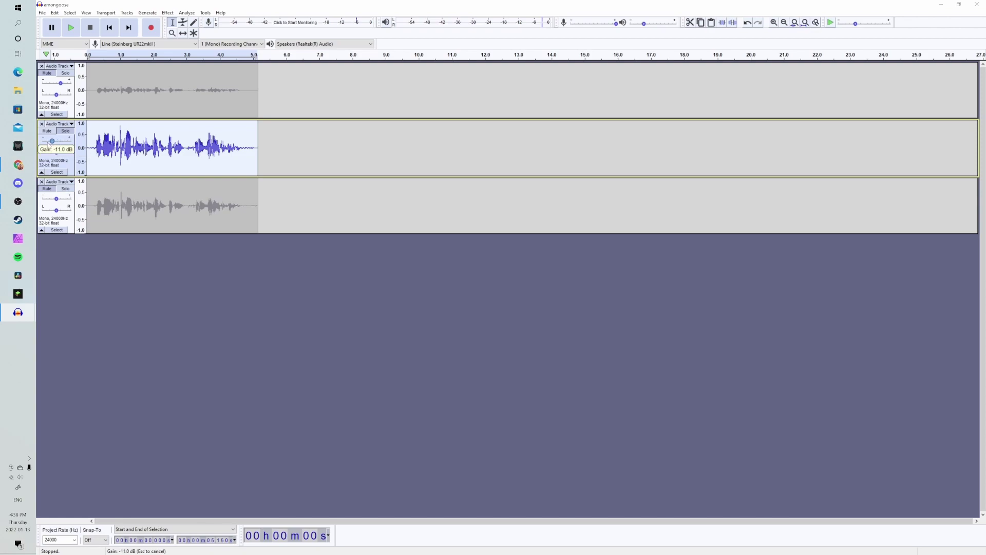
click(92, 103)
key(space)
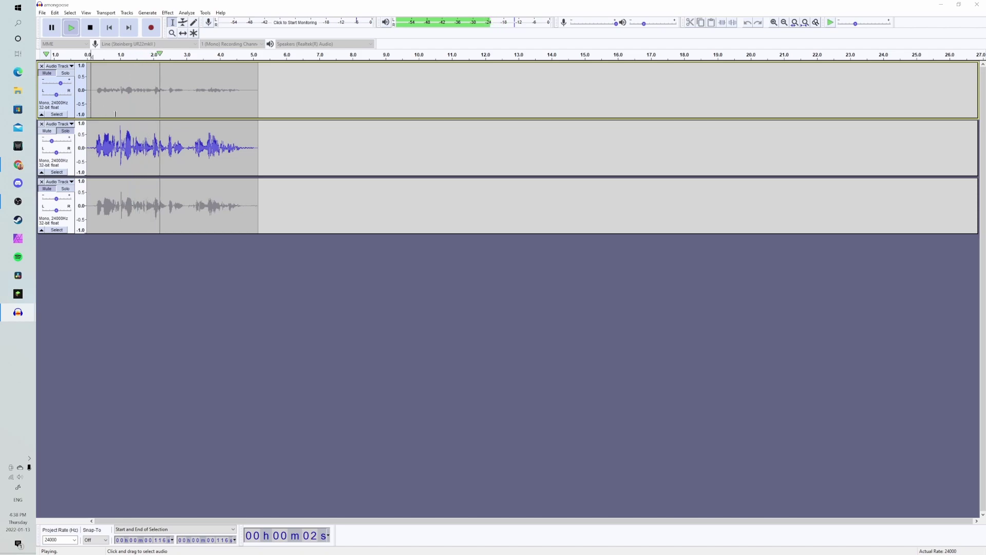
key(space)
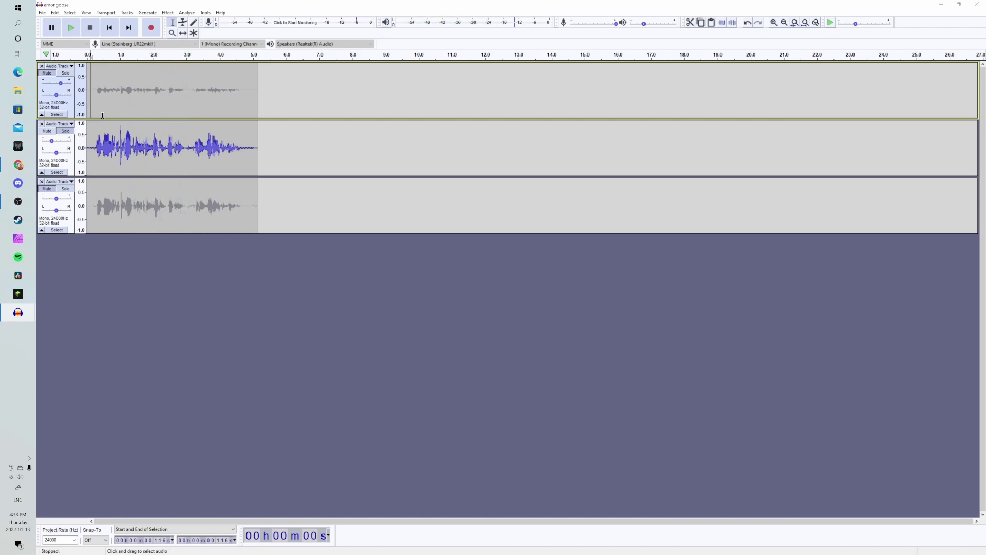
click(65, 132)
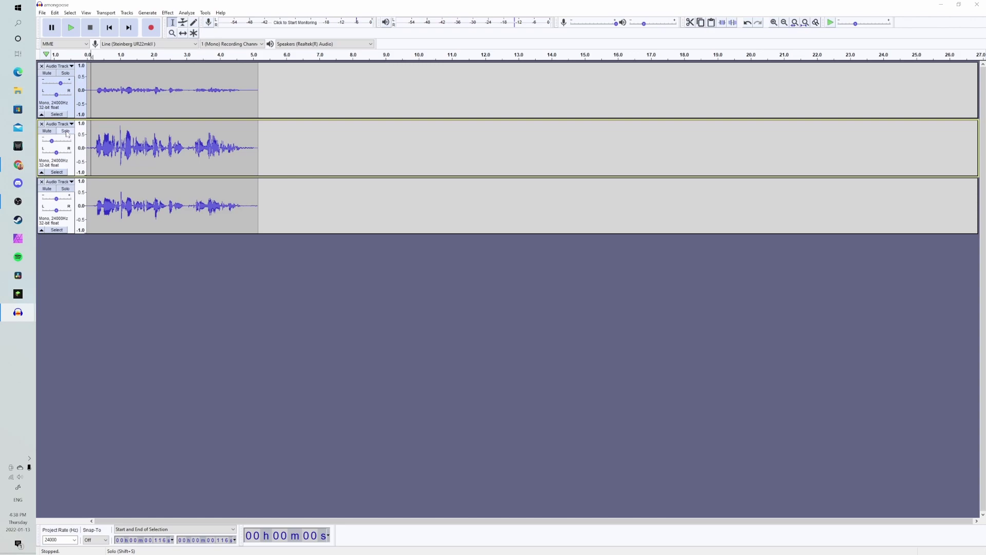
click(49, 189)
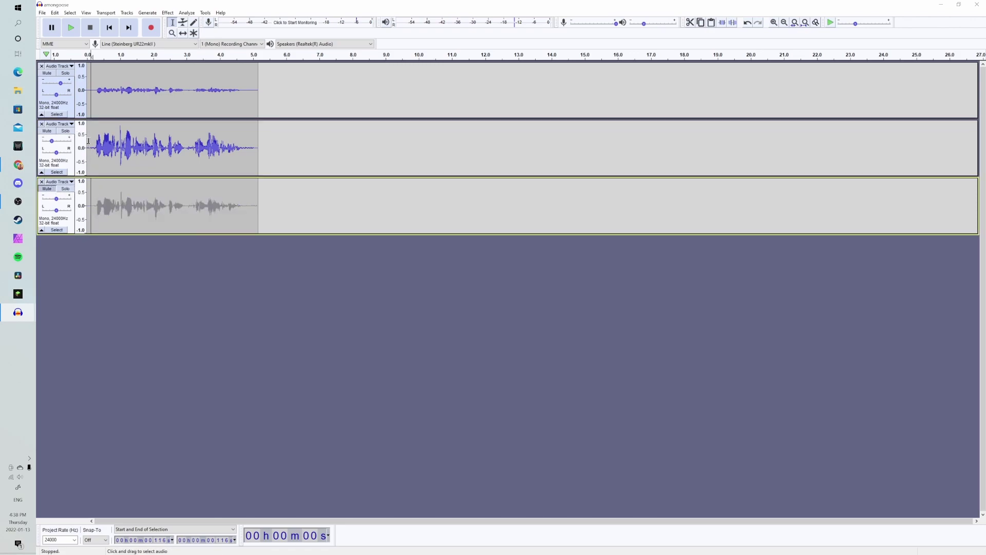
click(95, 100)
key(space)
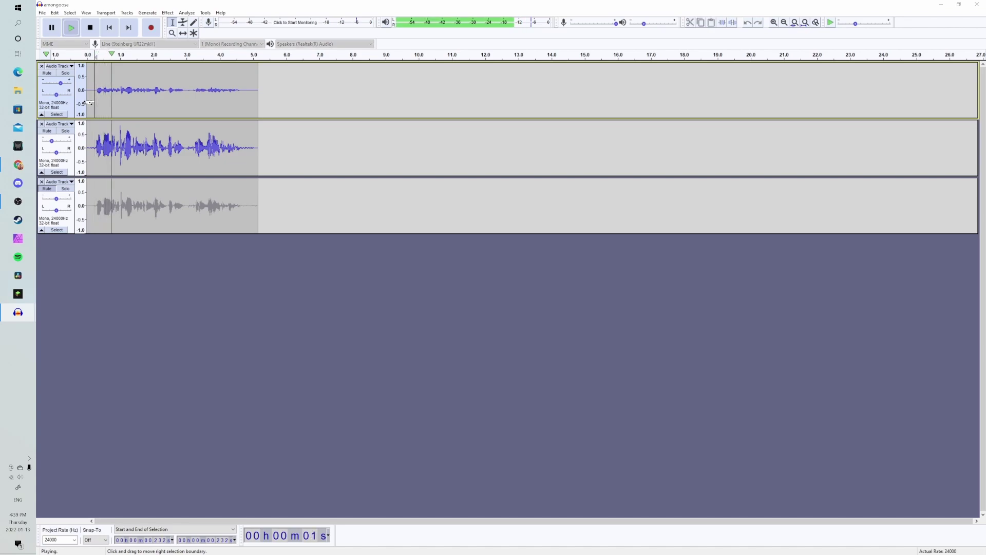
Turn the second track down to about -17 dB, then unmute and solo the third track
drag(52, 141, 49, 144)
click(89, 100)
key(space)
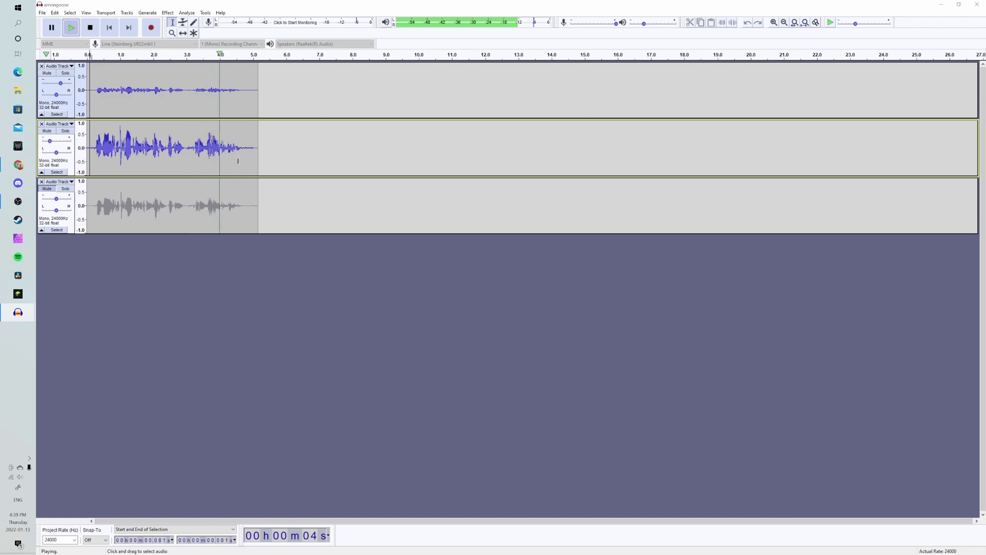
click(94, 102)
key(space)
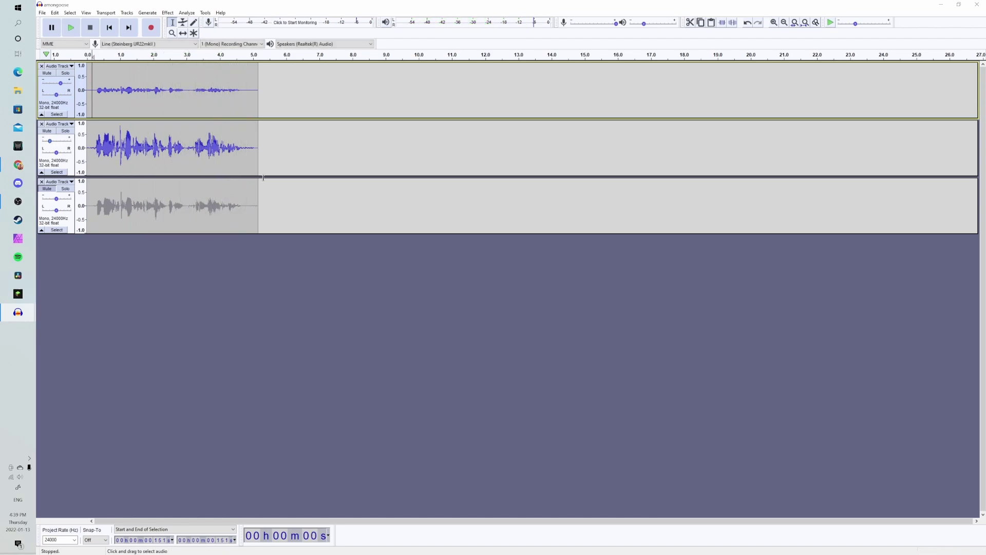
click(53, 190)
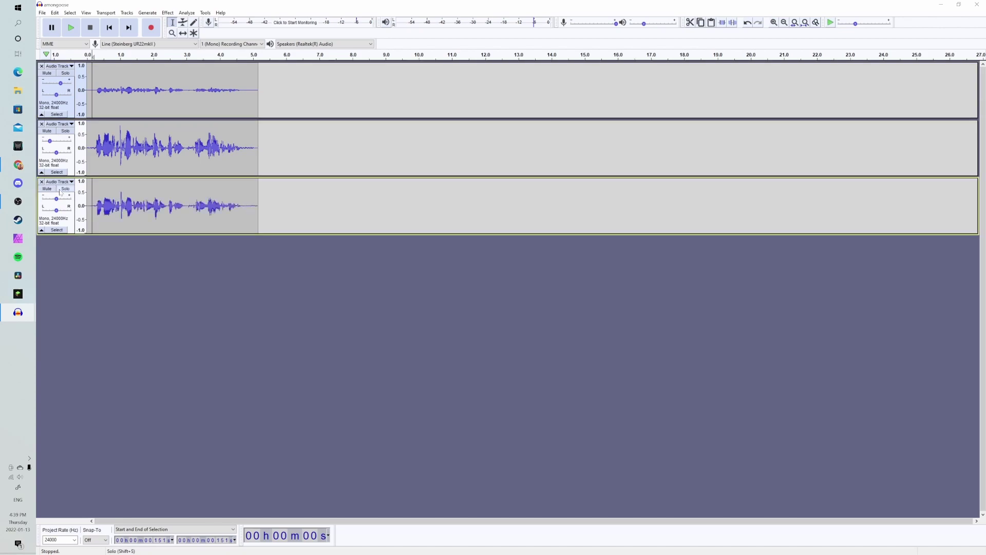
click(65, 190)
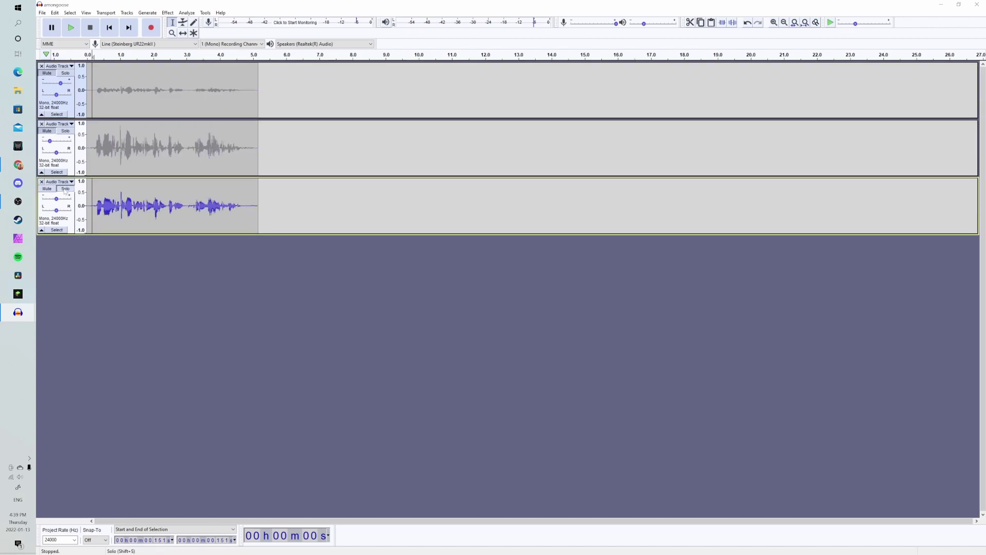
Lower the third track's clip by -12 semitones, from F♯/G♭6 to F♯/G♭5, with Change Pitch
double_click(158, 213)
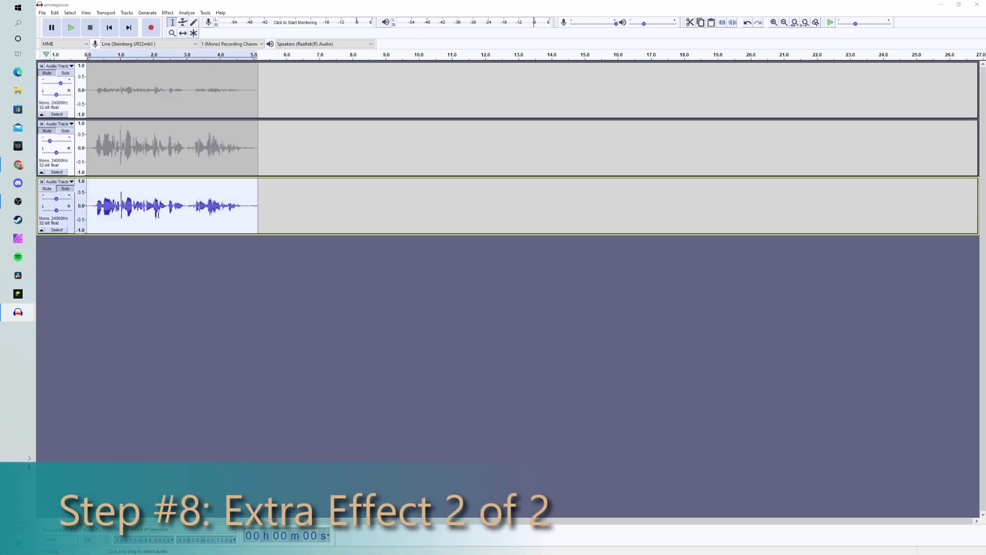
click(167, 13)
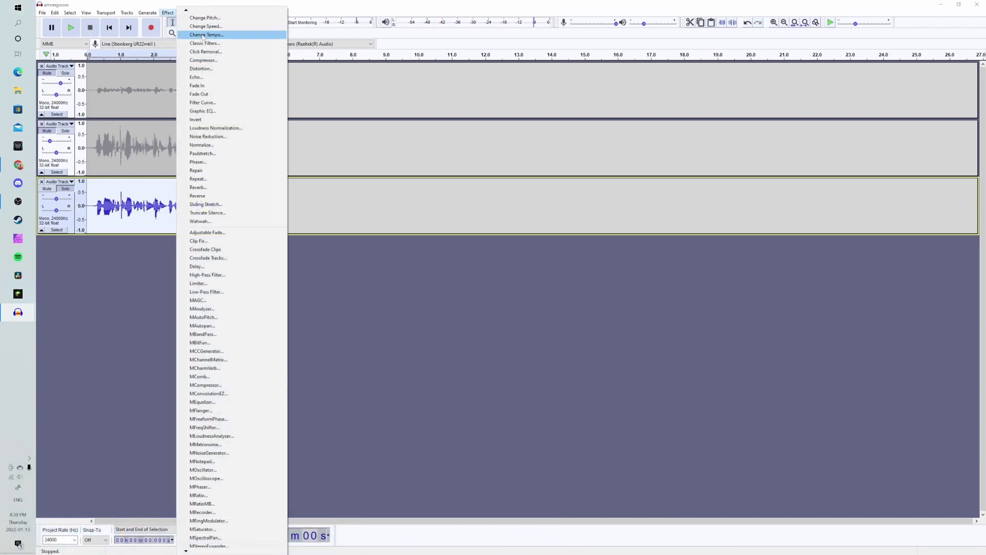
click(205, 27)
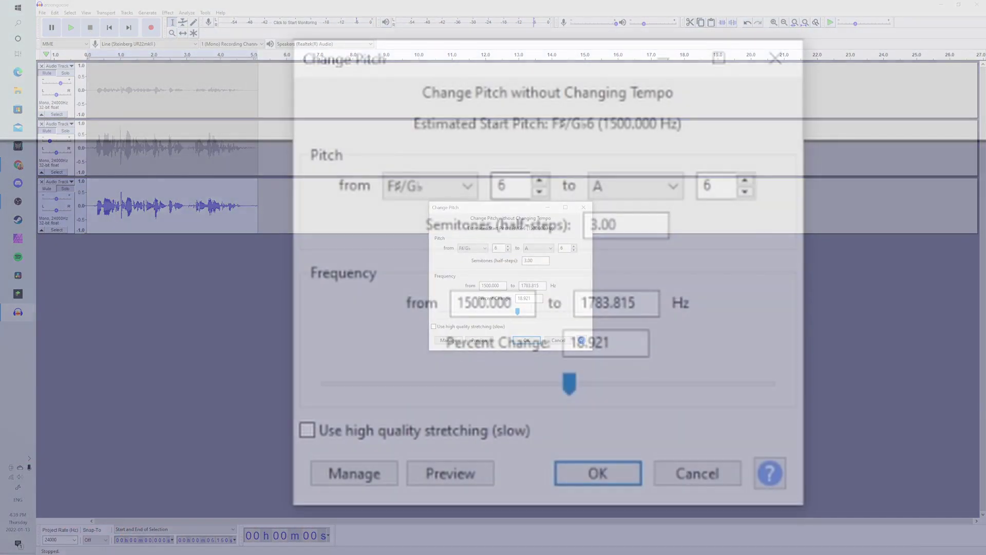
key(BackSpace)
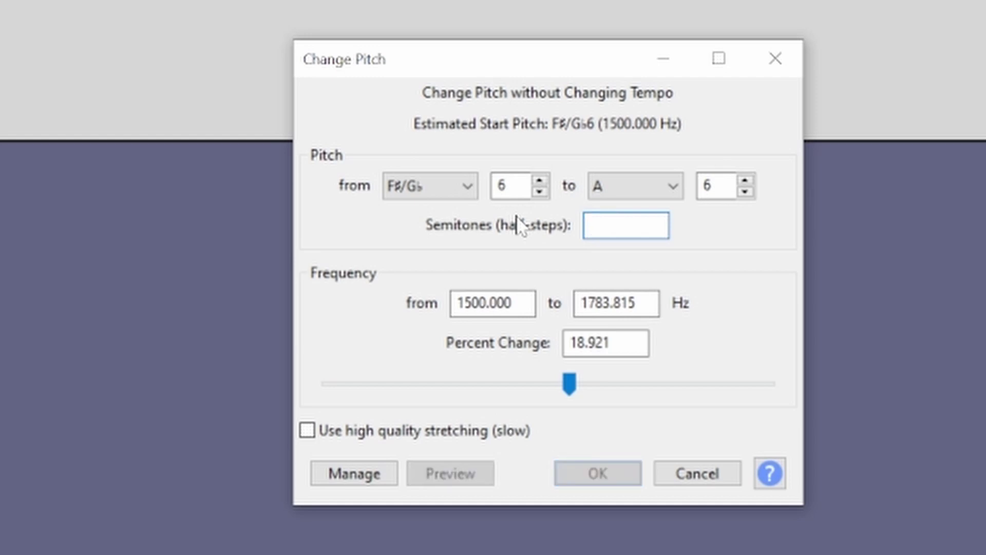
text(-12)
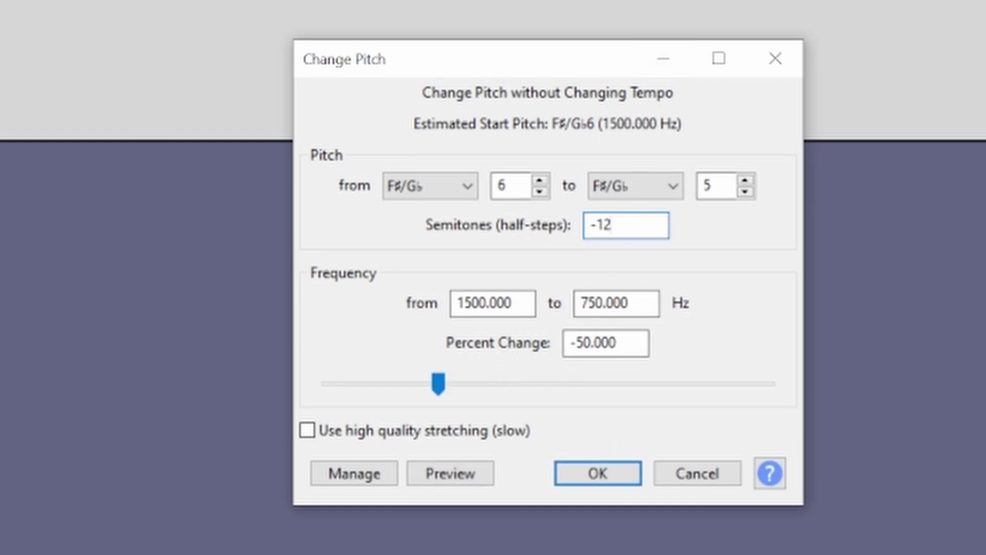
click(587, 474)
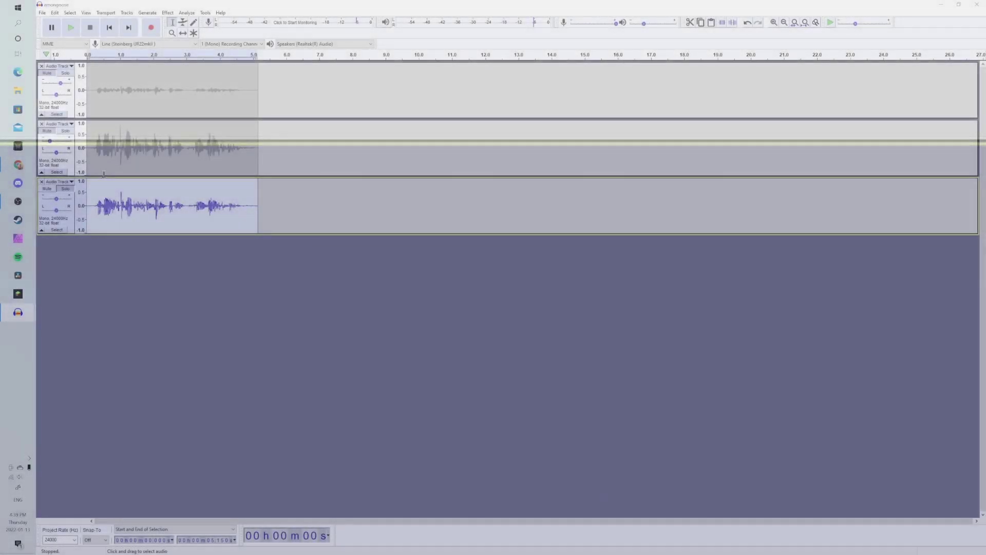
click(96, 147)
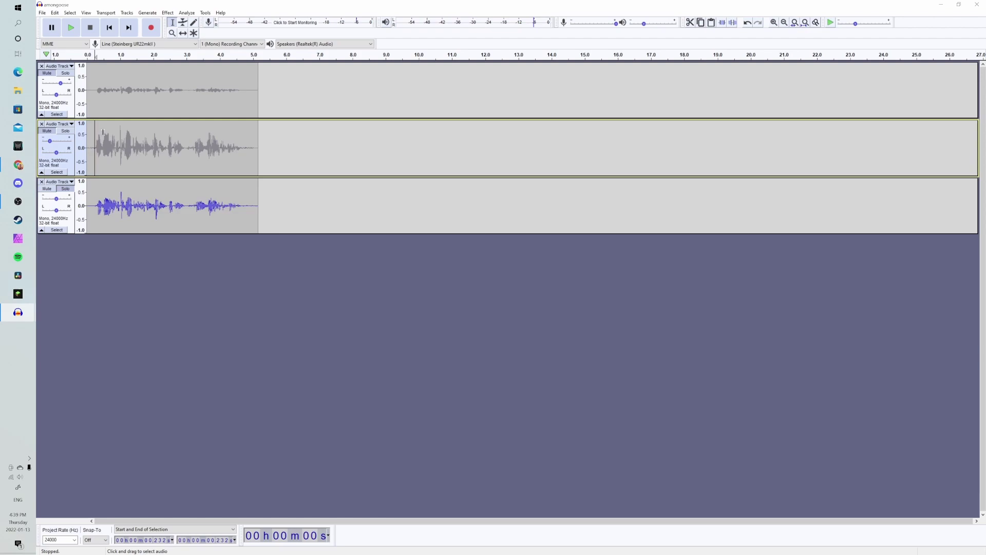
Play back the lowered track, then select the third track's whole clip for an effect
key(space)
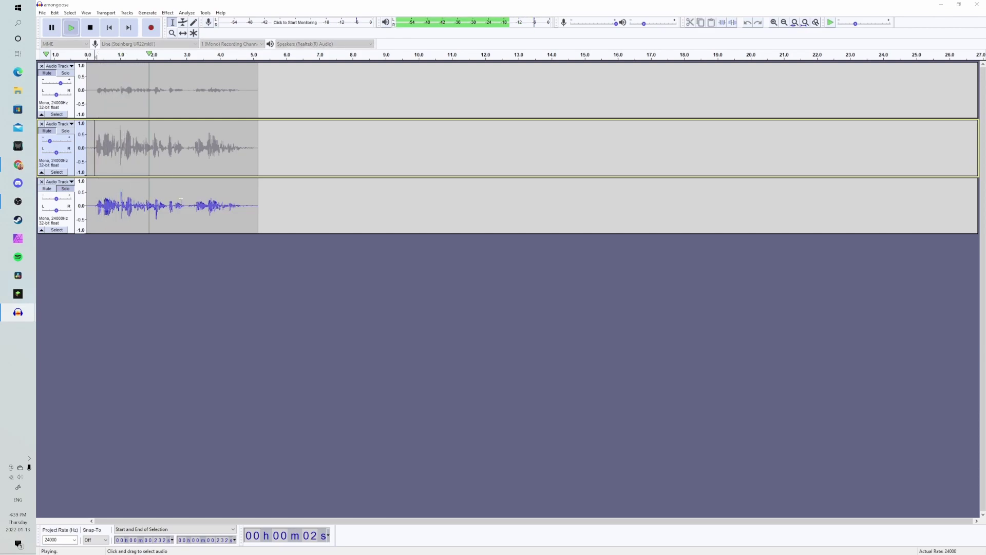
key(space)
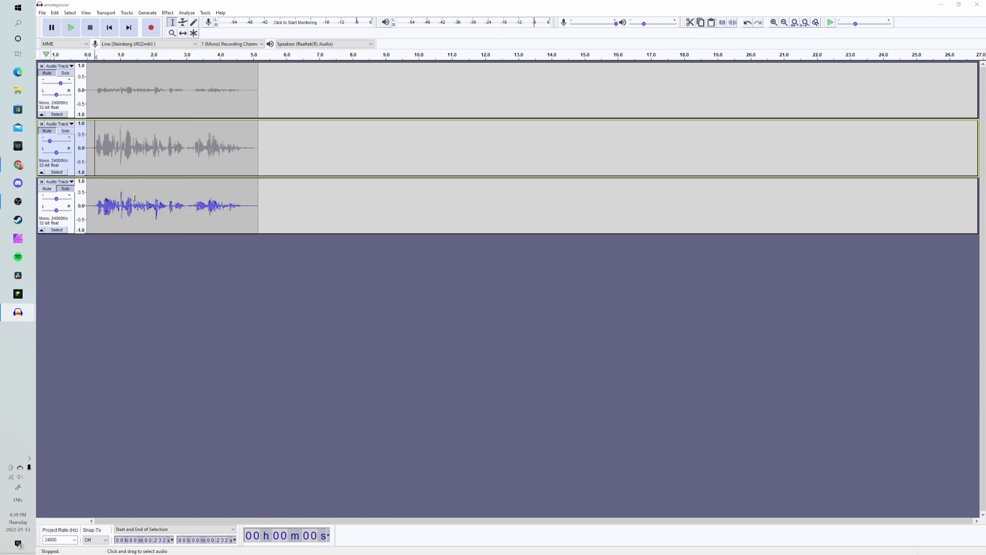
double_click(134, 200)
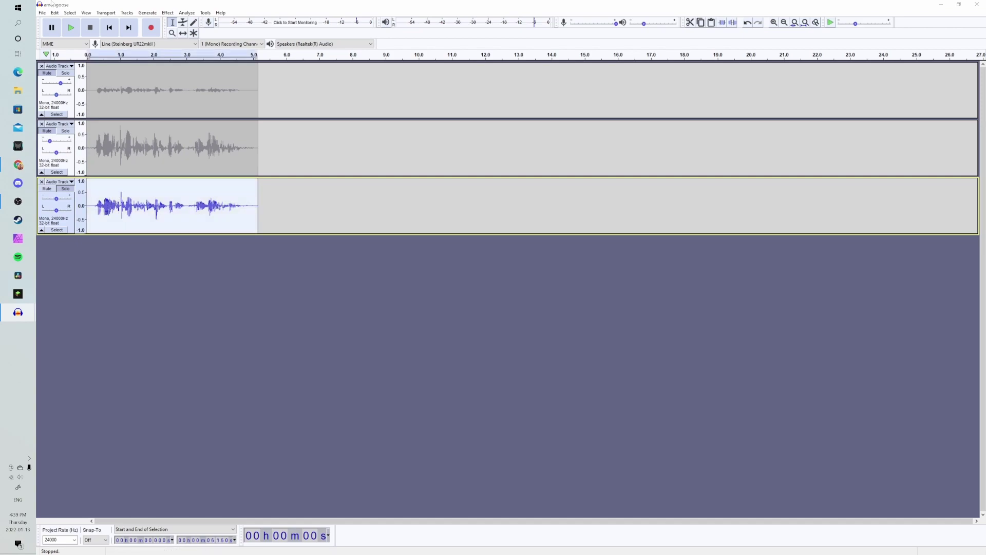
click(169, 13)
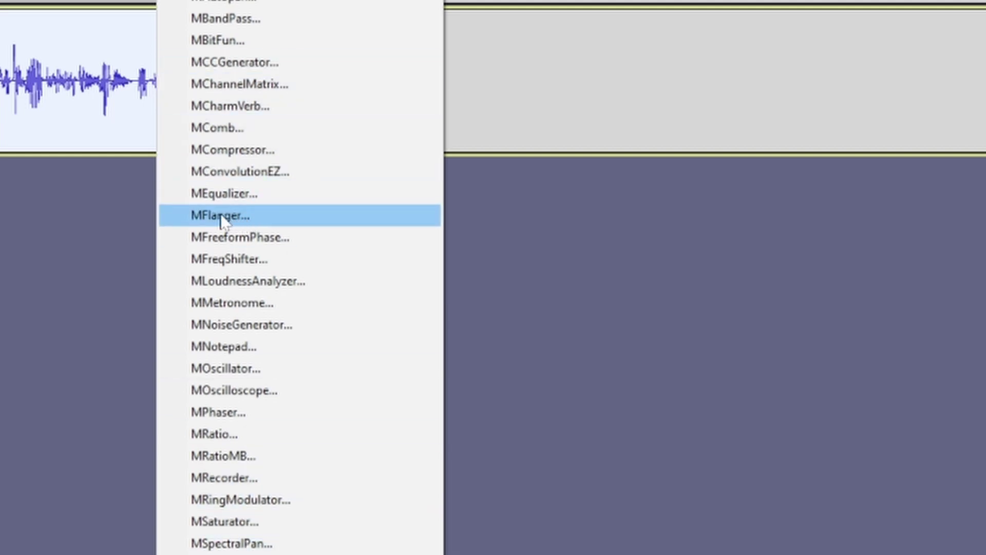
Open MFlanger for the third track's clip and preview it with its rate at 5.091 Hz
click(195, 214)
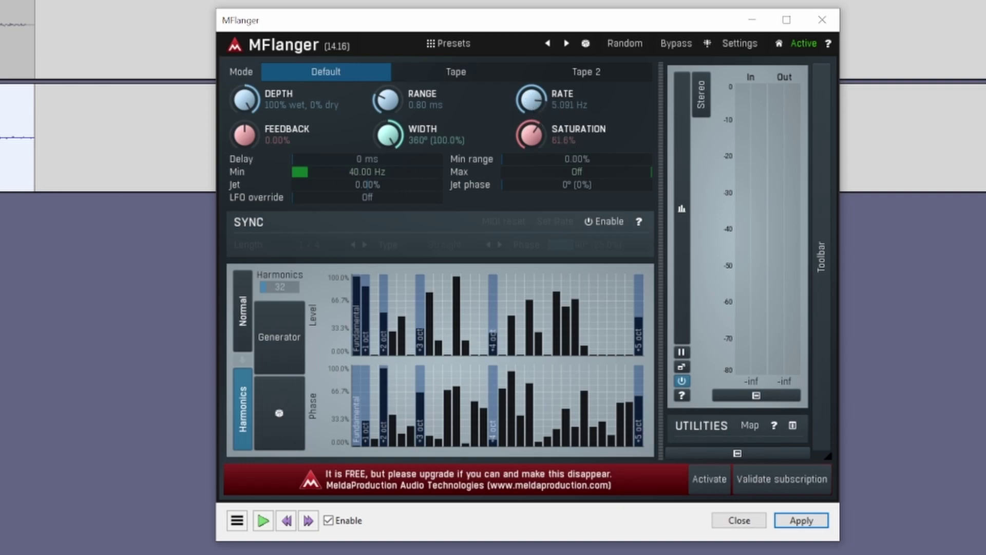
key(space)
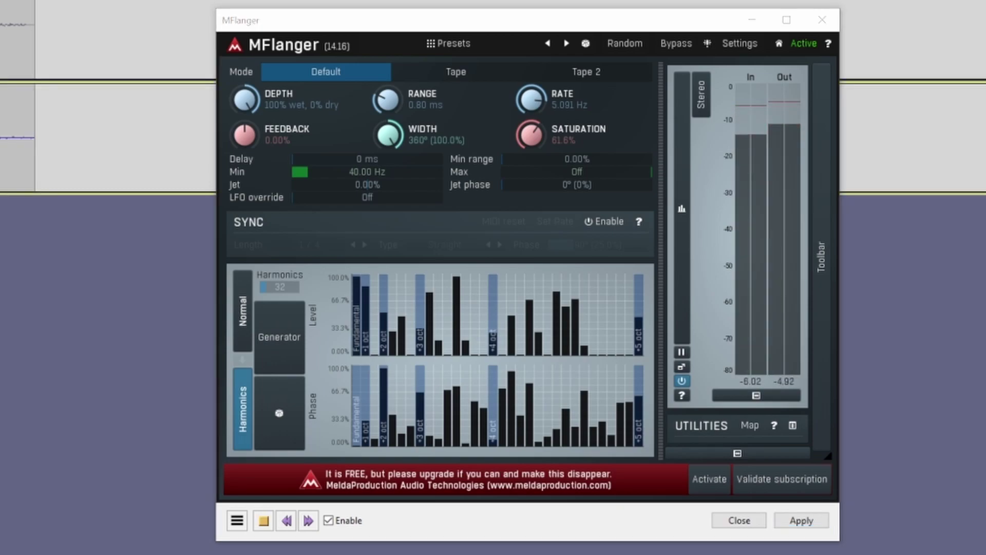
key(space)
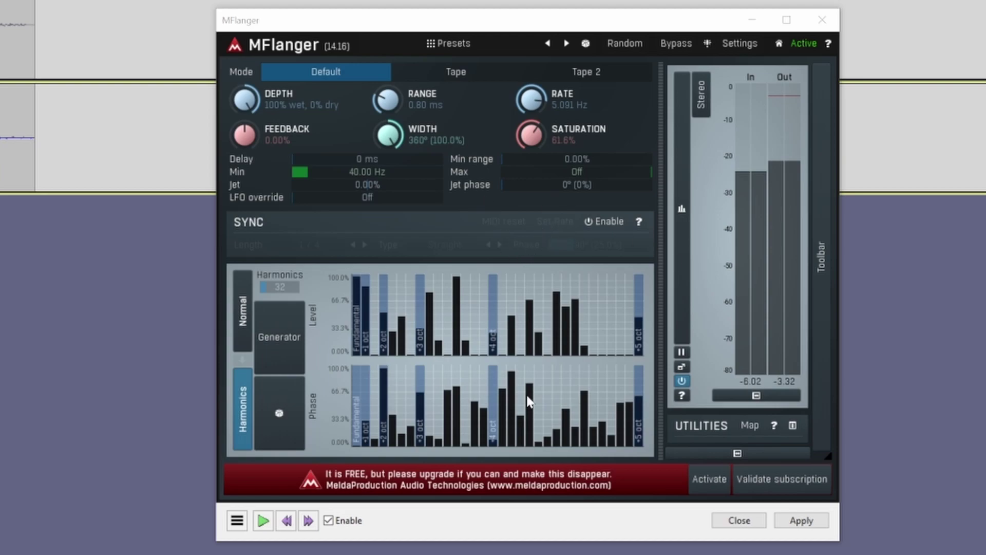
Randomize MFlanger's harmonics, preview, then raise the first three phase bars and halve the +1 oct bar
click(280, 416)
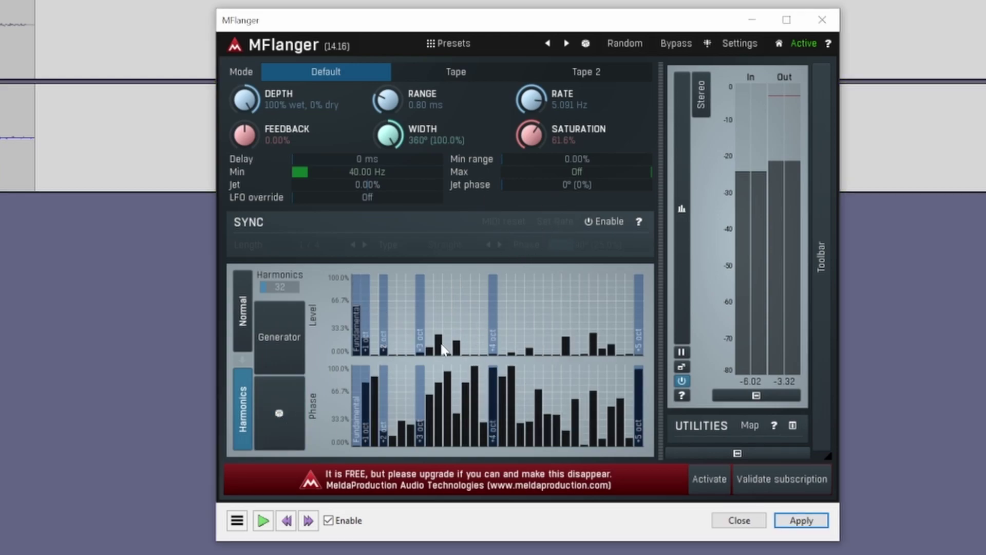
click(275, 422)
click(277, 416)
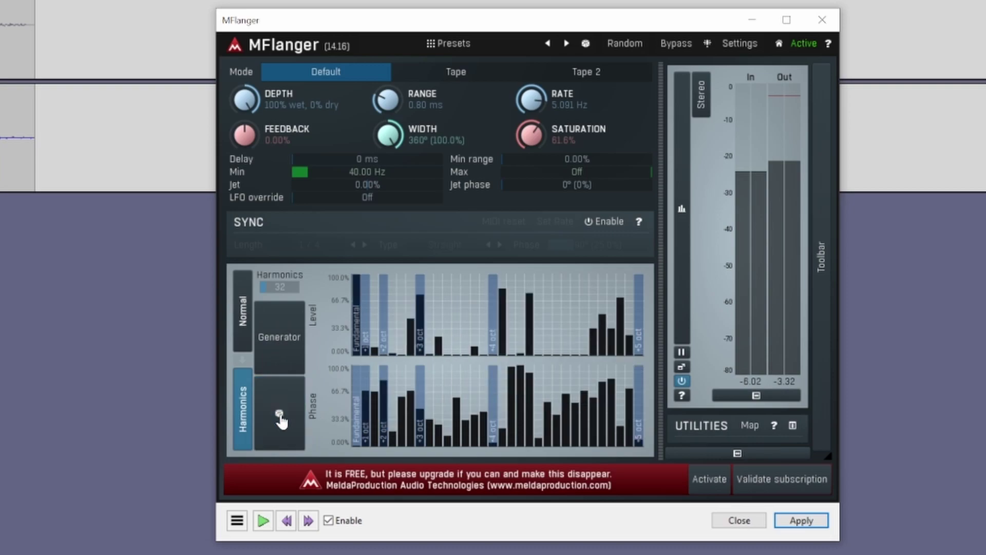
click(280, 417)
click(280, 418)
click(282, 419)
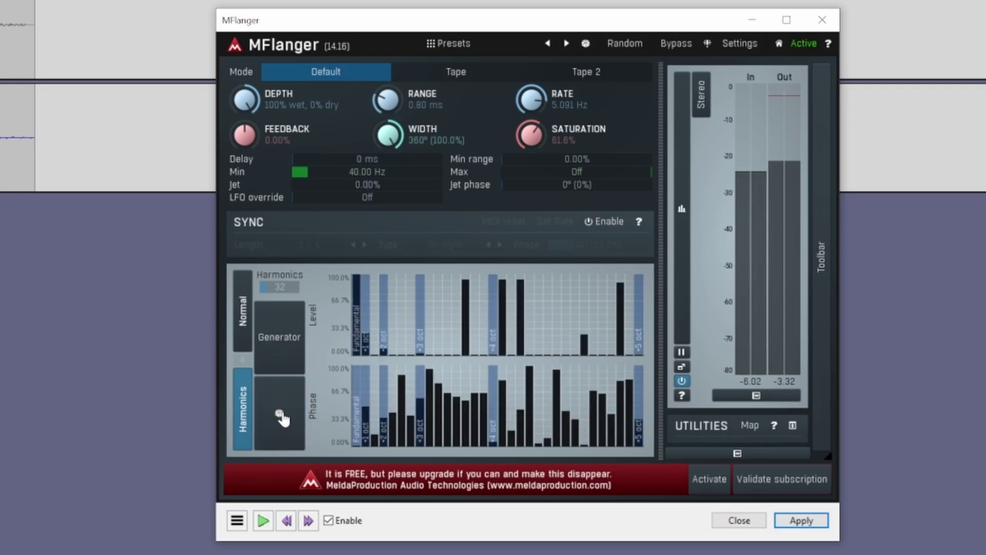
click(282, 418)
click(281, 419)
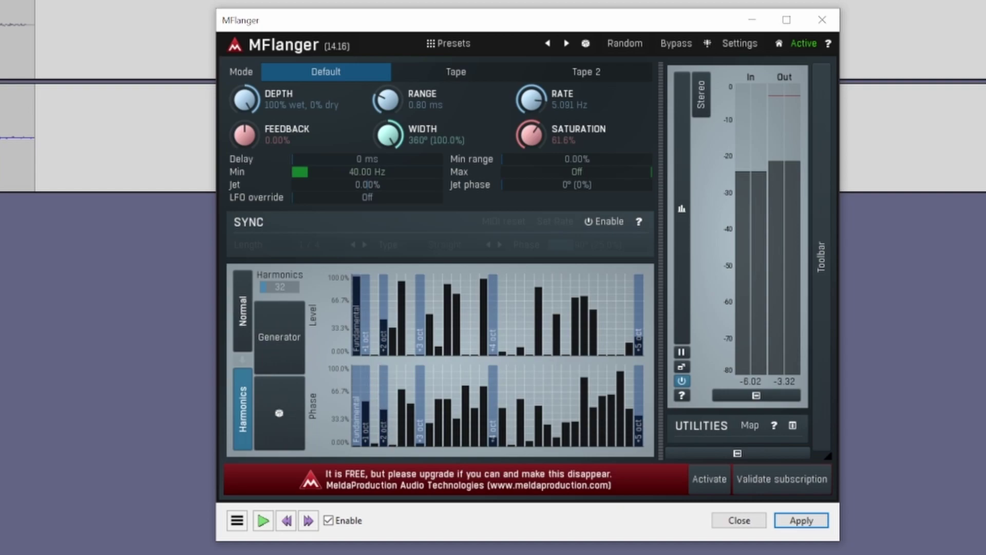
key(space)
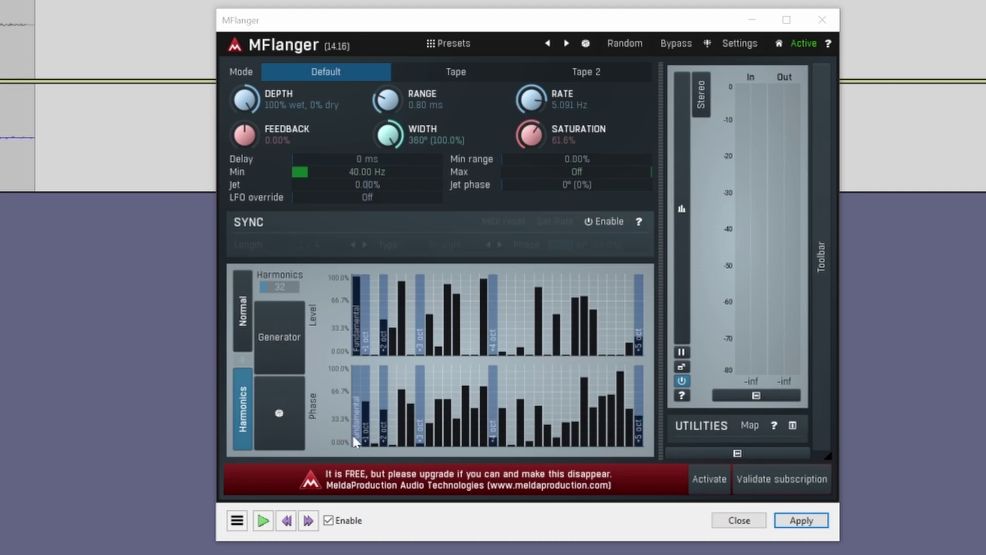
drag(353, 411, 375, 368)
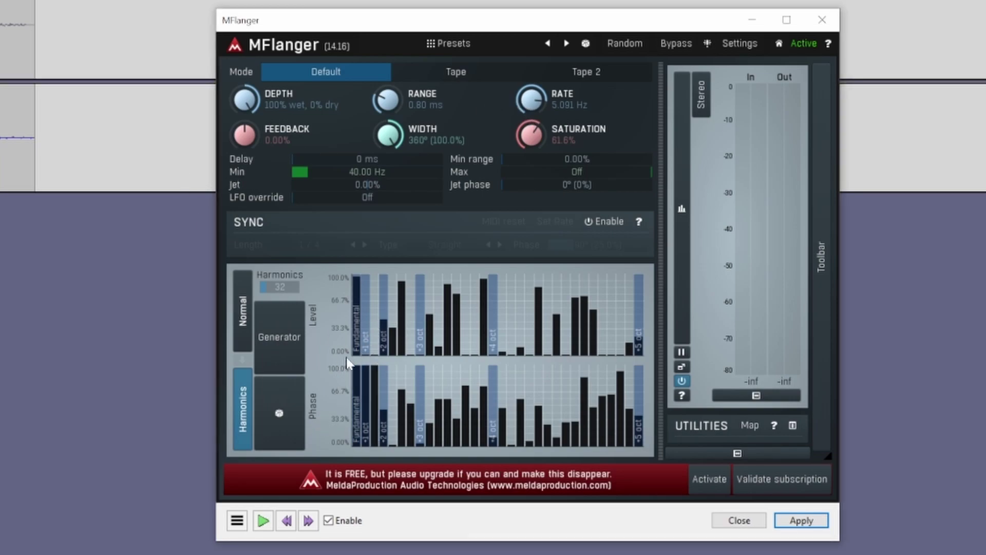
click(366, 403)
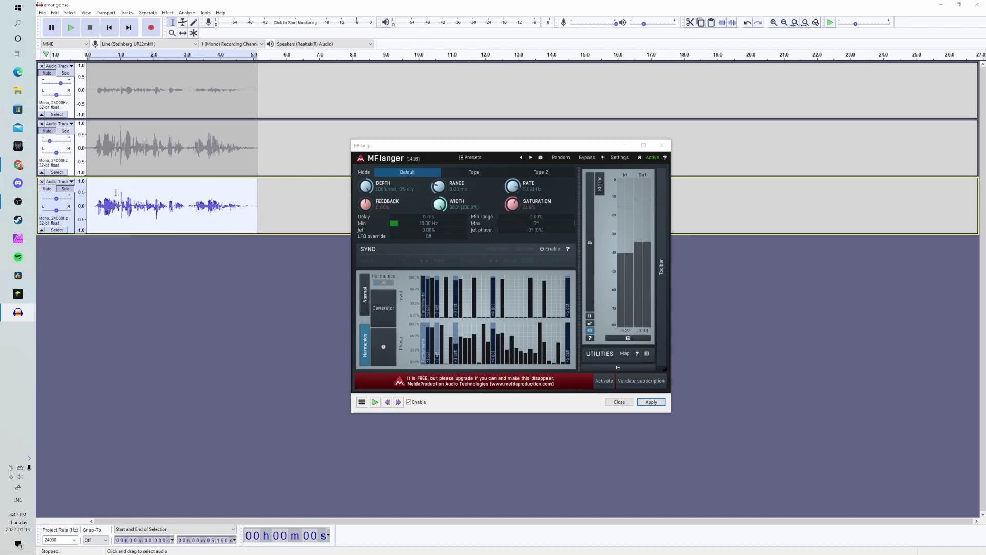
Select the third track's whole clip and play it to listen
click(89, 198)
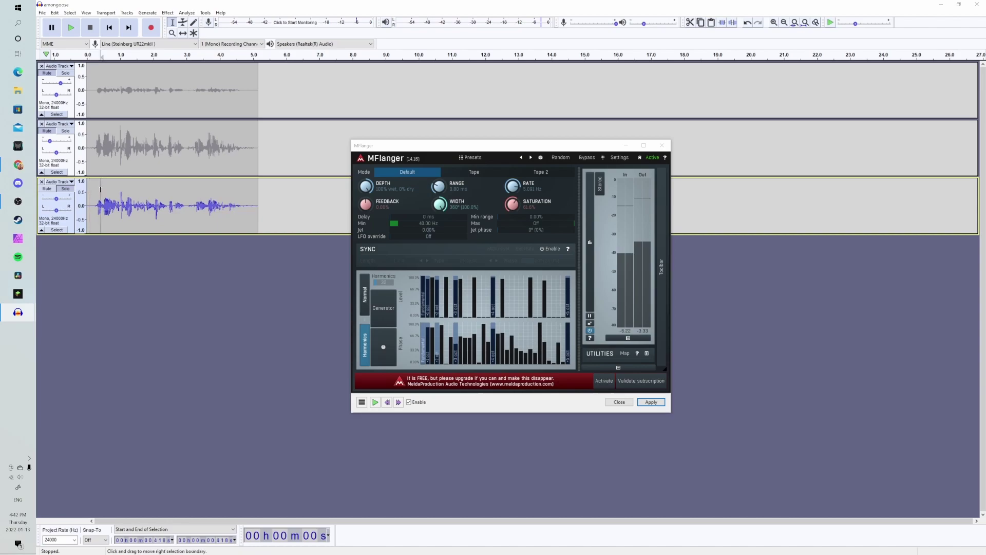
double_click(95, 188)
key(space)
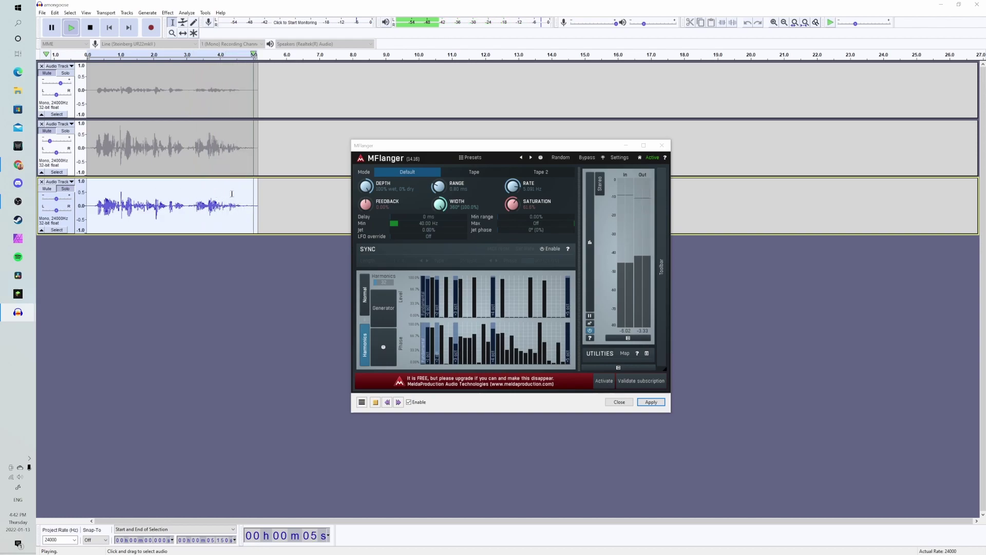
key(space)
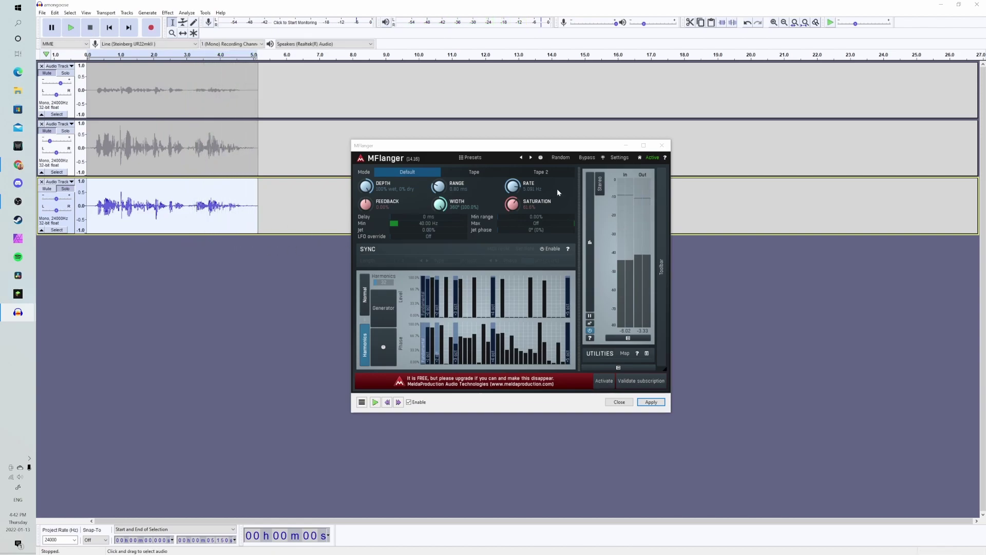
Preview the MFlanger, raise its rate to 7.333 Hz, and apply it to the clip
key(space)
scroll(514, 186, down, 1)
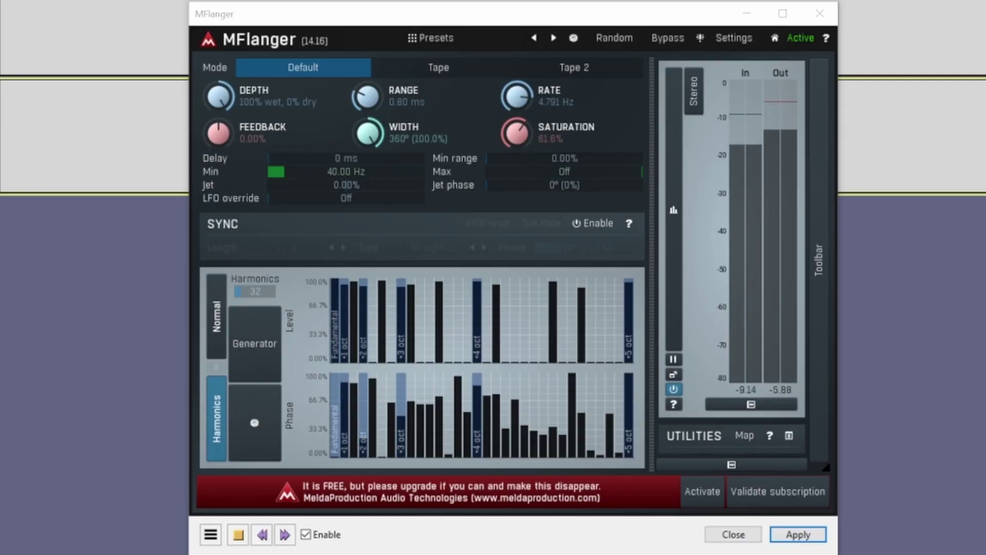
mouse_move(529, 91)
mouse_down()
mouse_move(528, 67)
mouse_move(528, 87)
mouse_move(517, 92)
mouse_up()
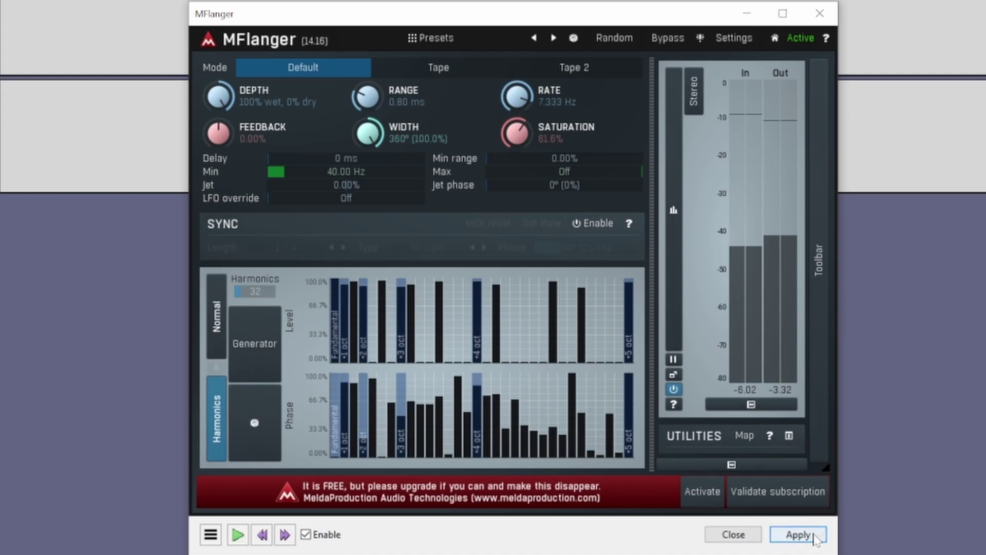
click(798, 535)
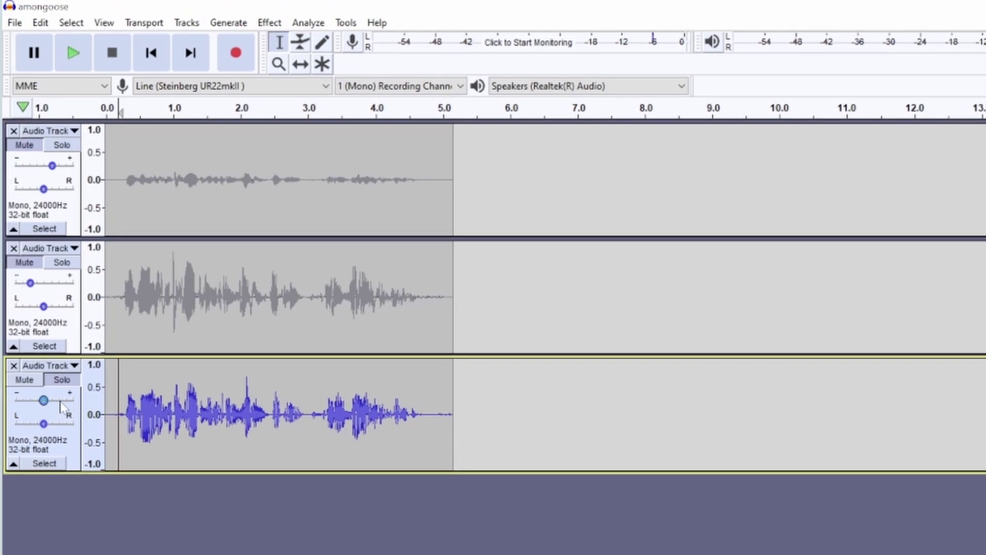
Lower the third track's gain, unsolo it, and play all three tracks together
drag(47, 400, 30, 404)
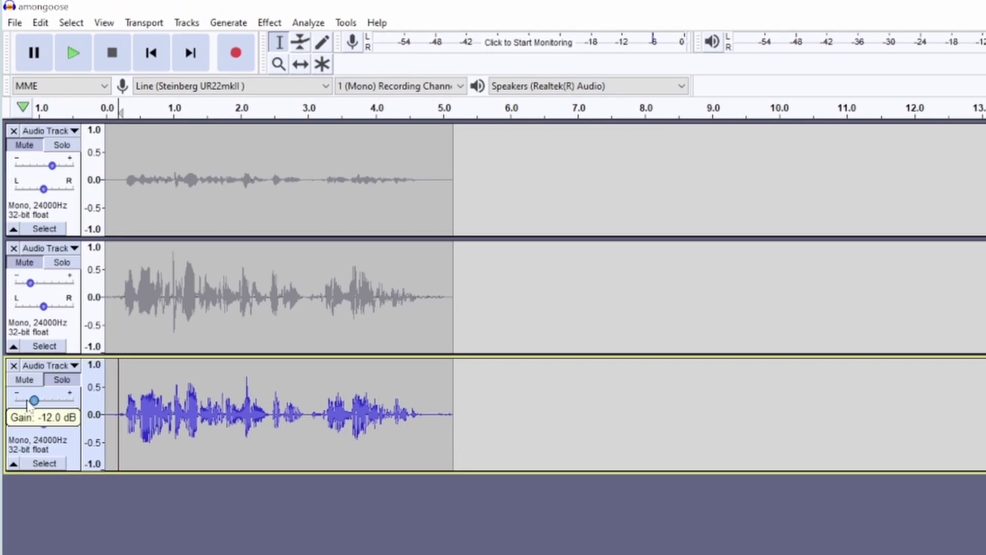
click(65, 382)
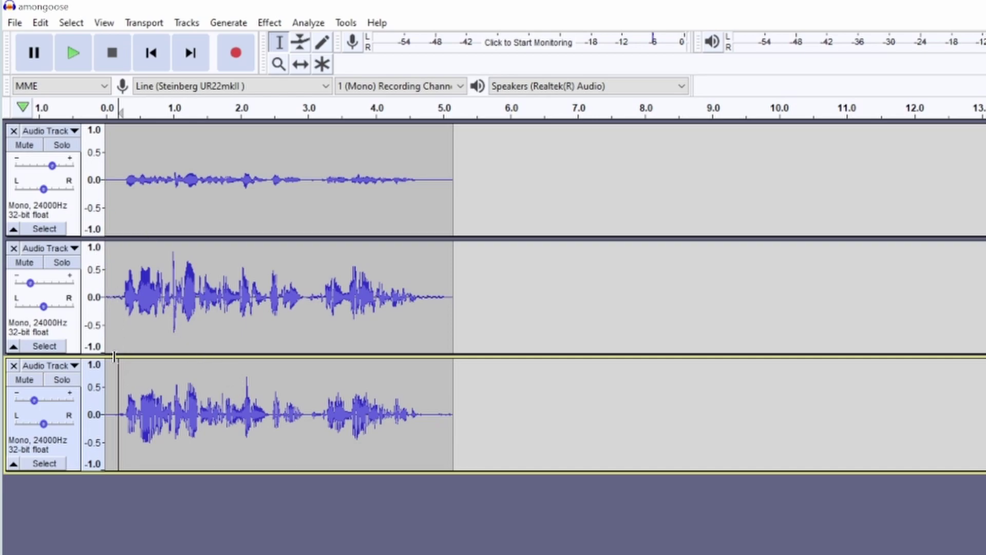
click(111, 258)
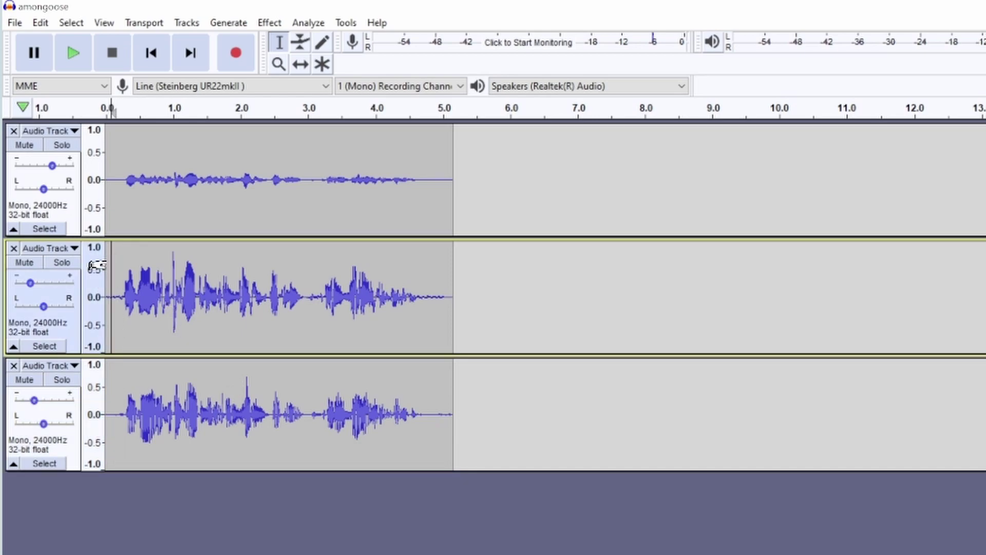
key(space)
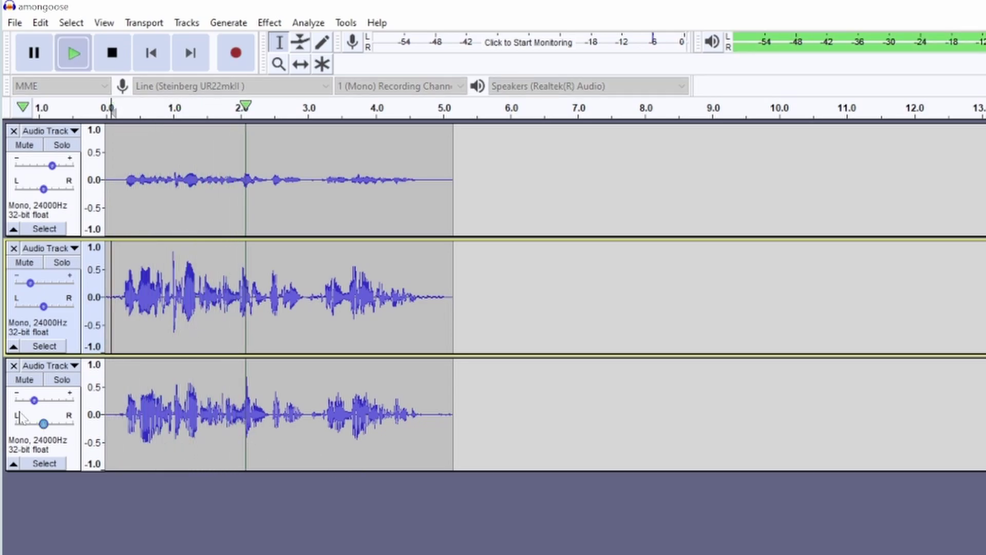
Fine-tune the third track's gain to about -9 dB and replay the mix to check balance
mouse_move(34, 402)
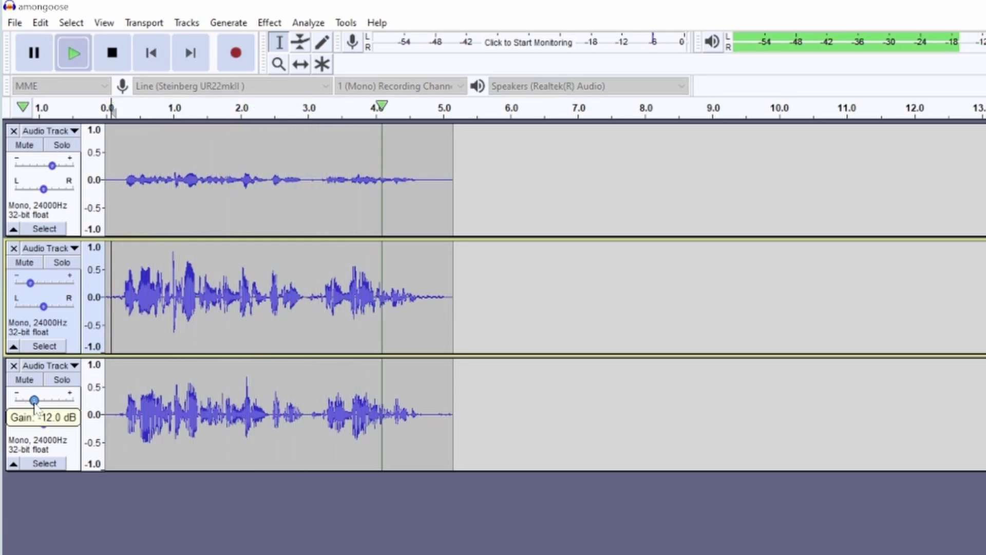
drag(34, 403, 36, 404)
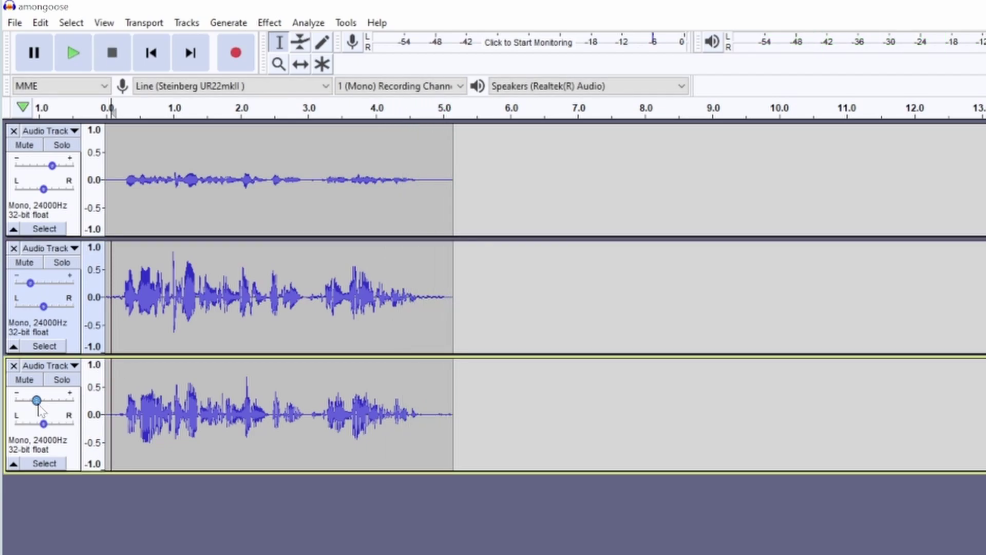
click(36, 405)
key(space)
mouse_move(37, 405)
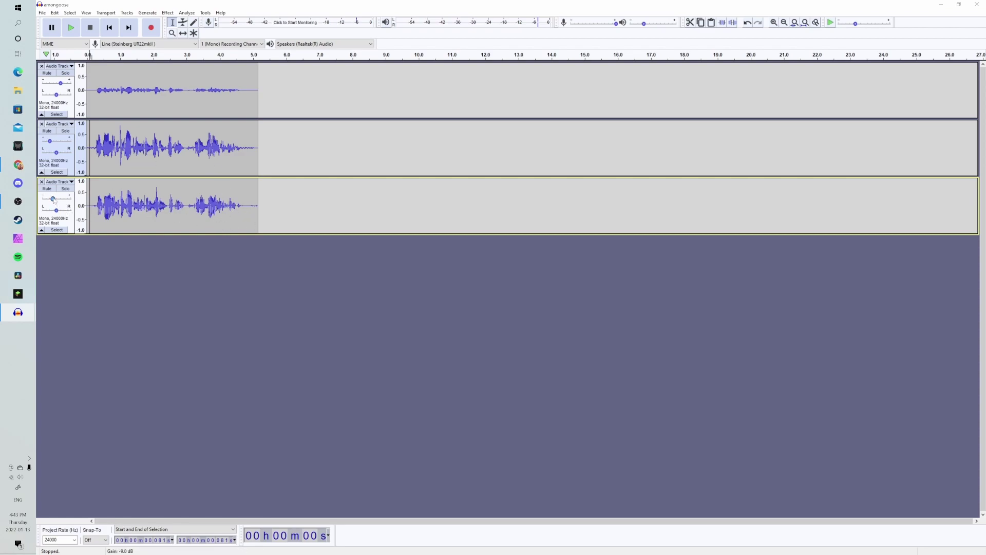
mouse_move(50, 202)
key(ctrl+s)
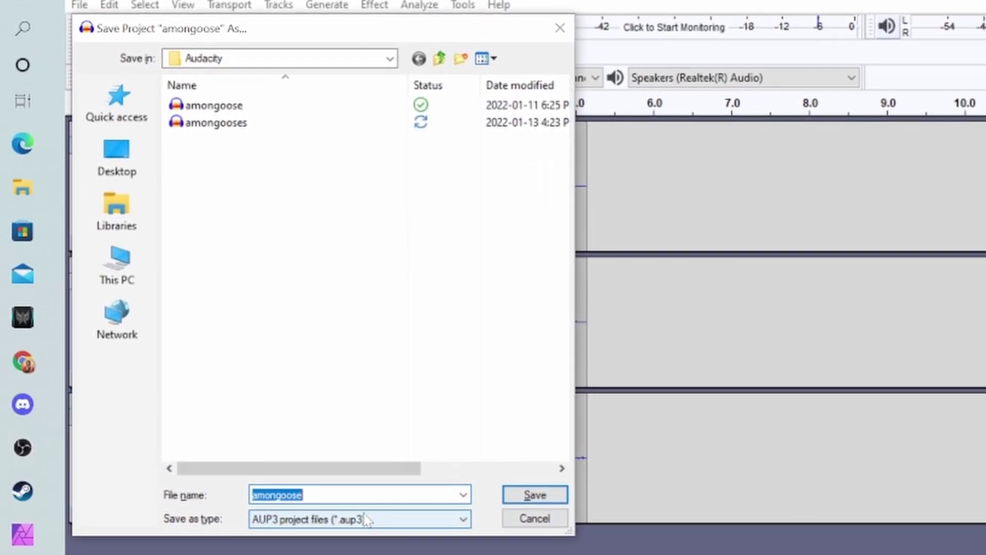
click(291, 495)
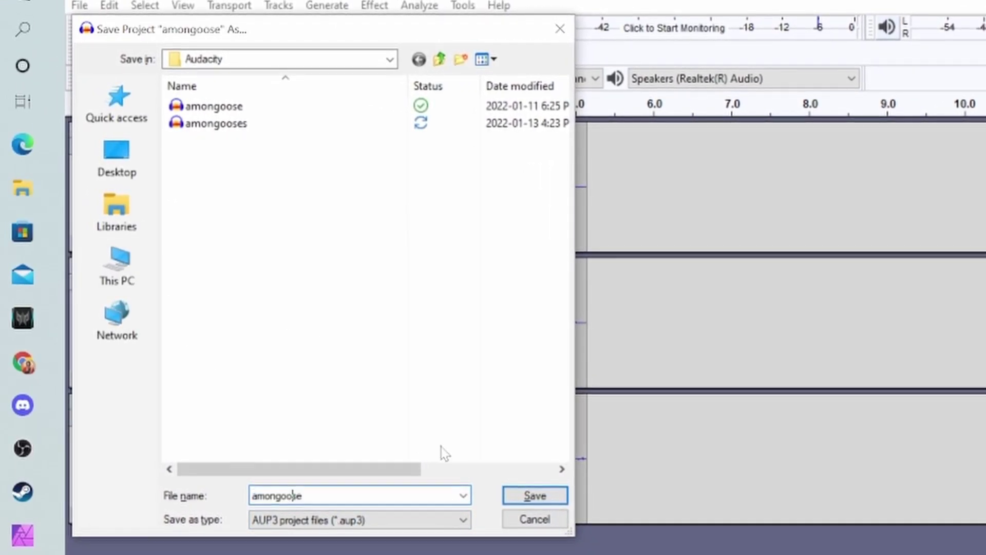
click(535, 522)
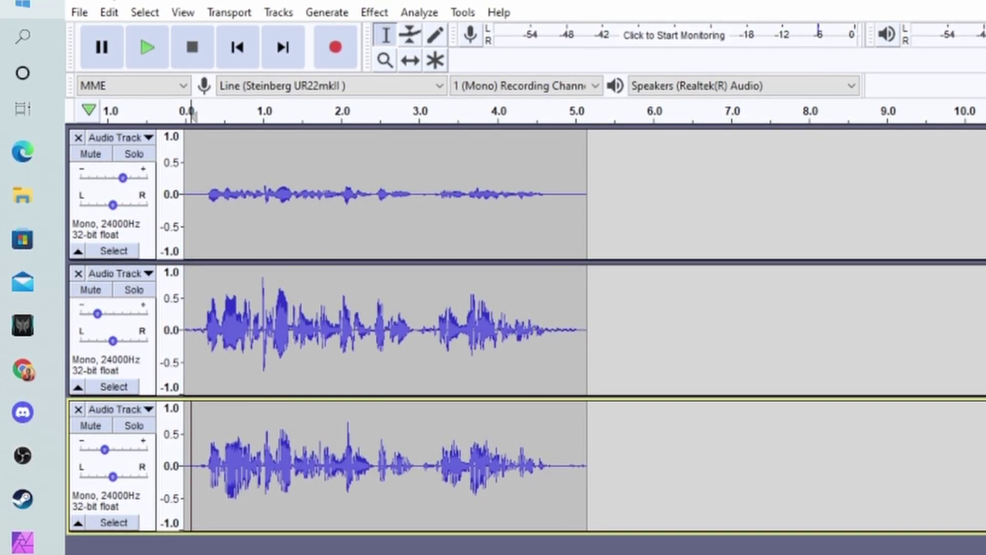
Choose File > Export > Export as MP3 for the amongoose project
click(82, 13)
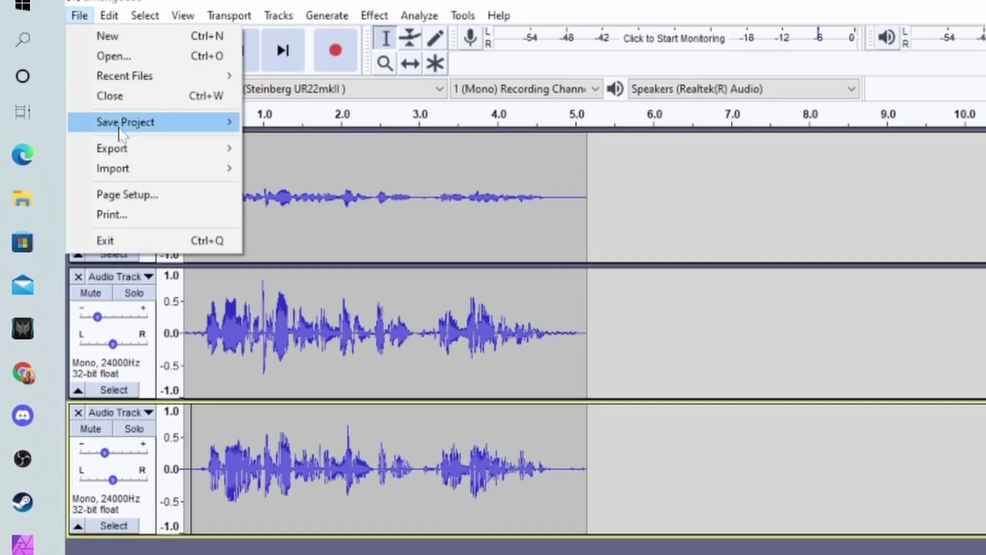
mouse_move(205, 150)
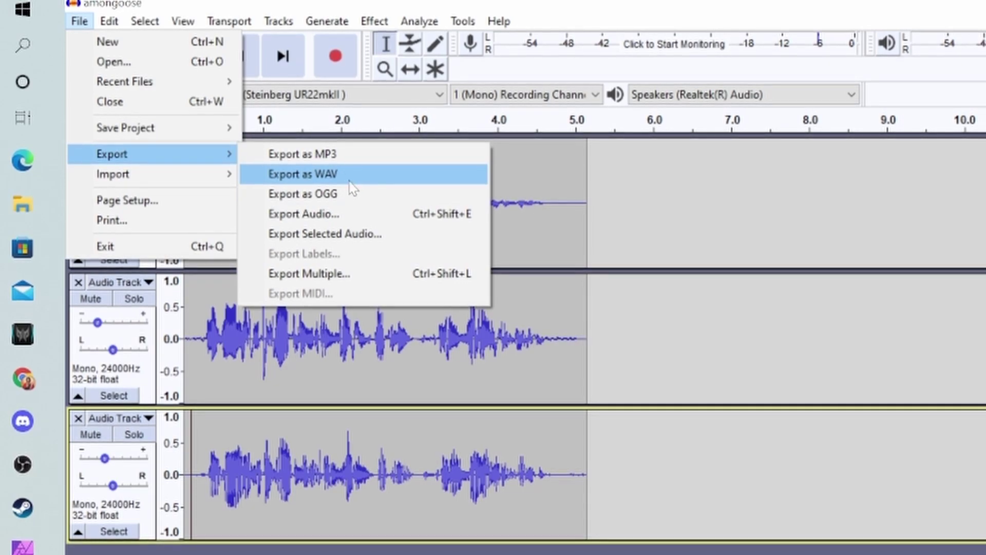
click(737, 366)
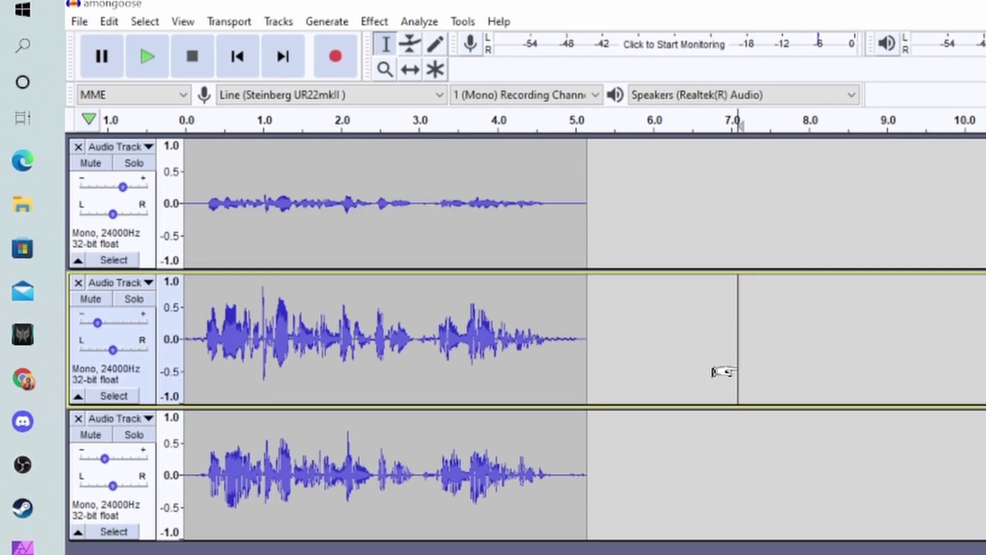
click(77, 25)
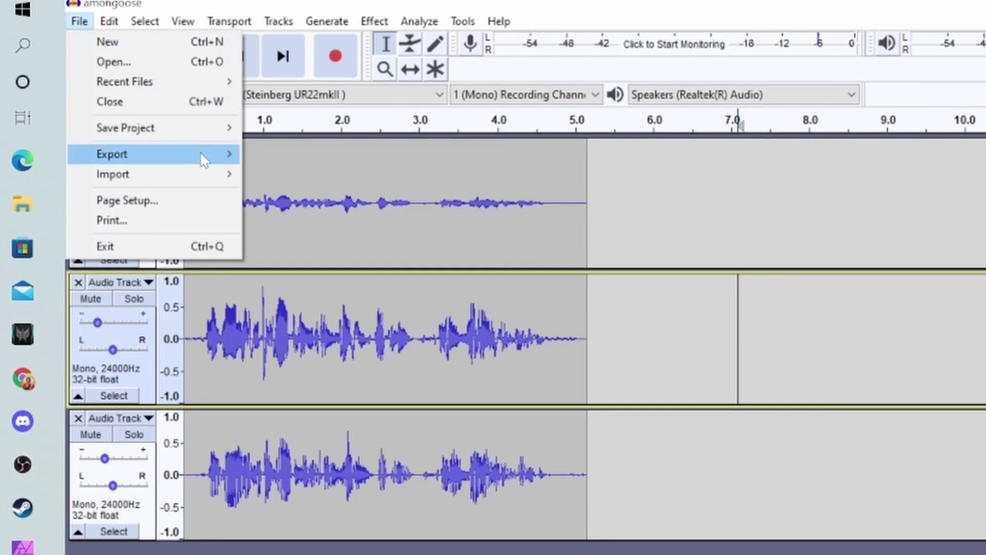
mouse_move(202, 157)
click(314, 157)
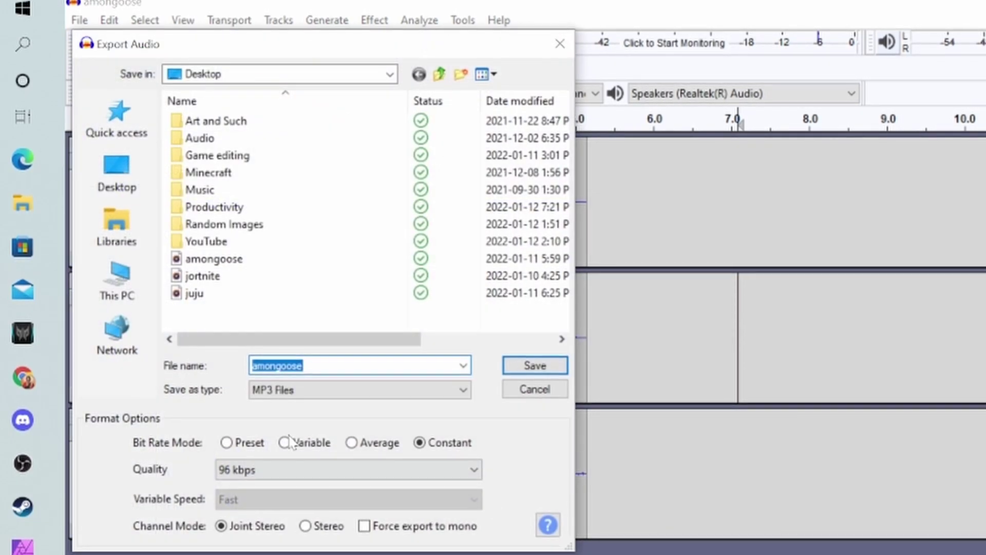
Leave quality at 96 kbps, enable Force export to mono, and select the amongoose file name
click(303, 364)
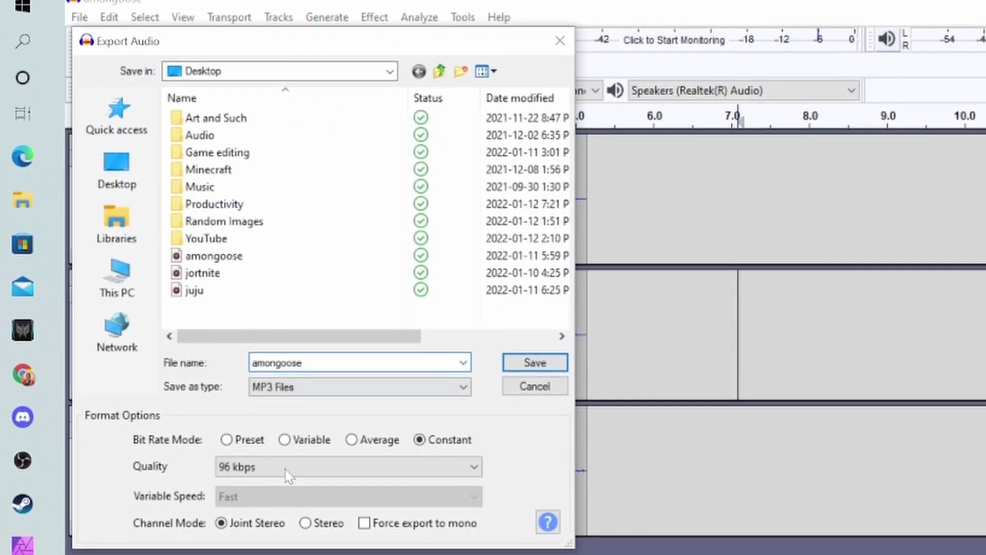
click(260, 465)
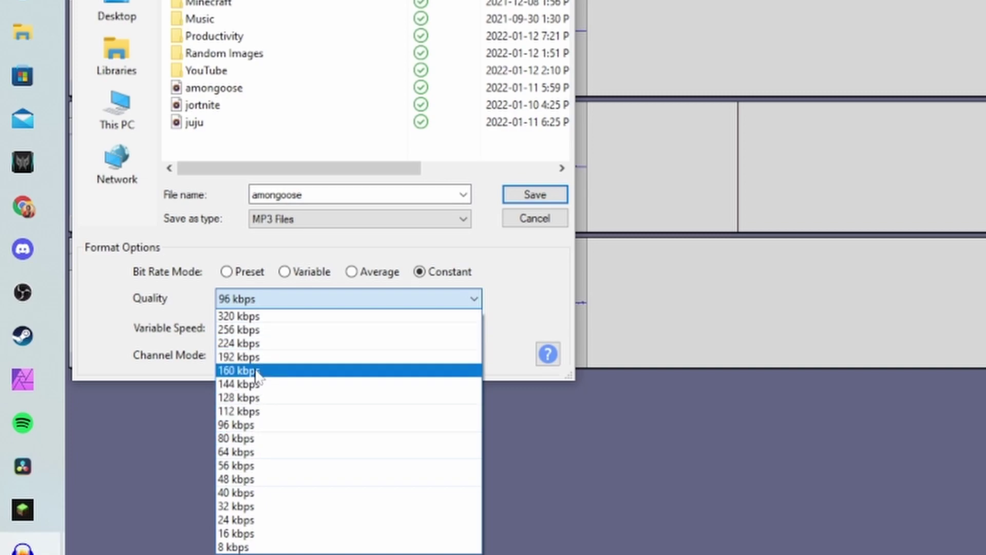
click(193, 300)
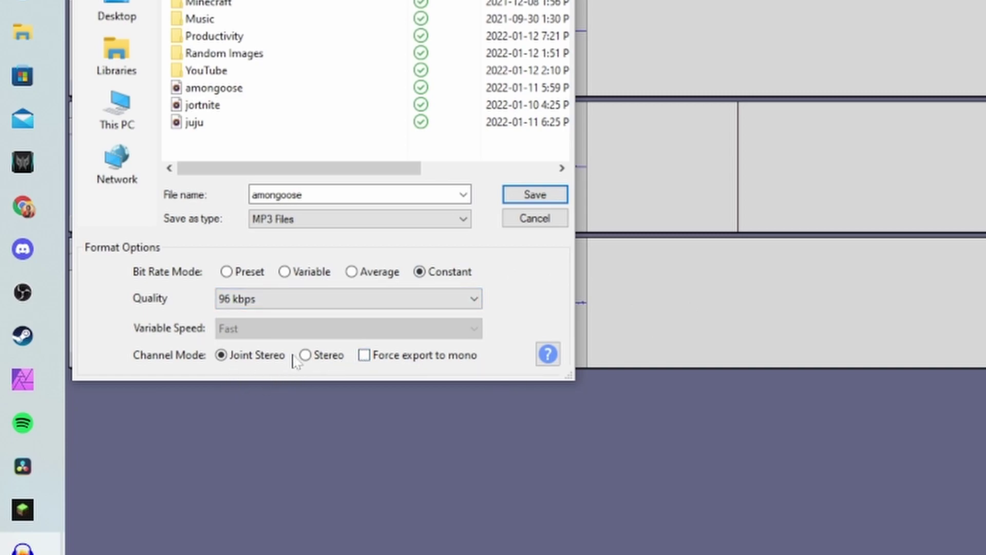
click(364, 356)
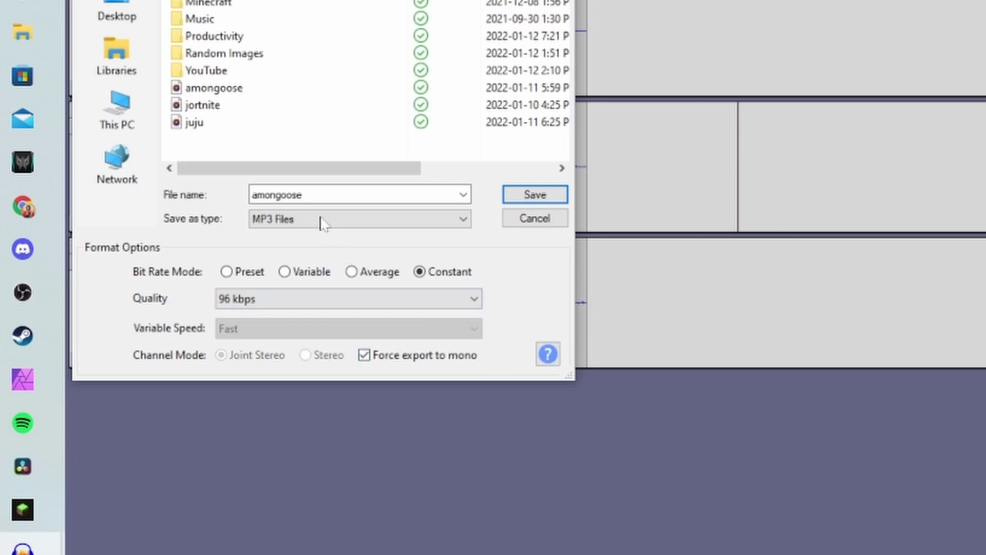
double_click(277, 195)
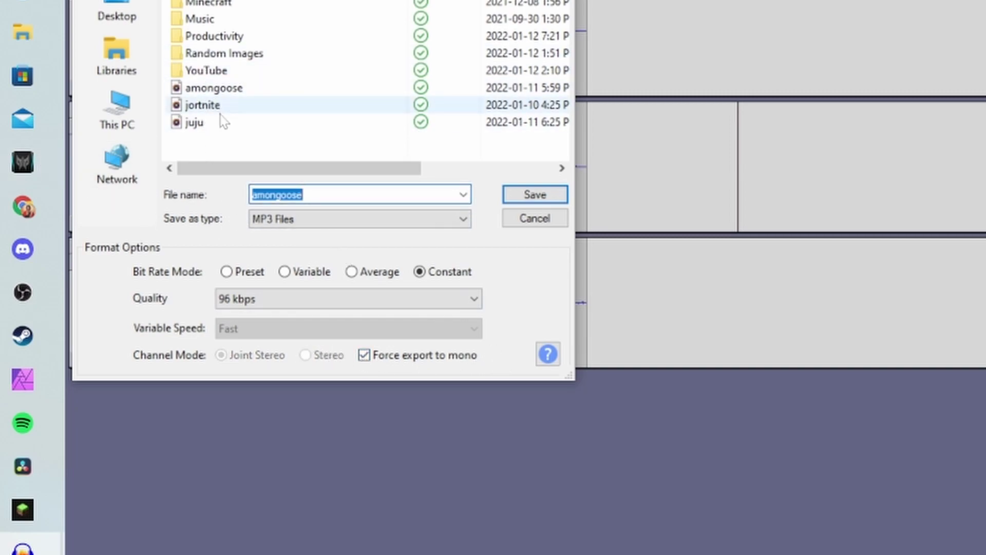